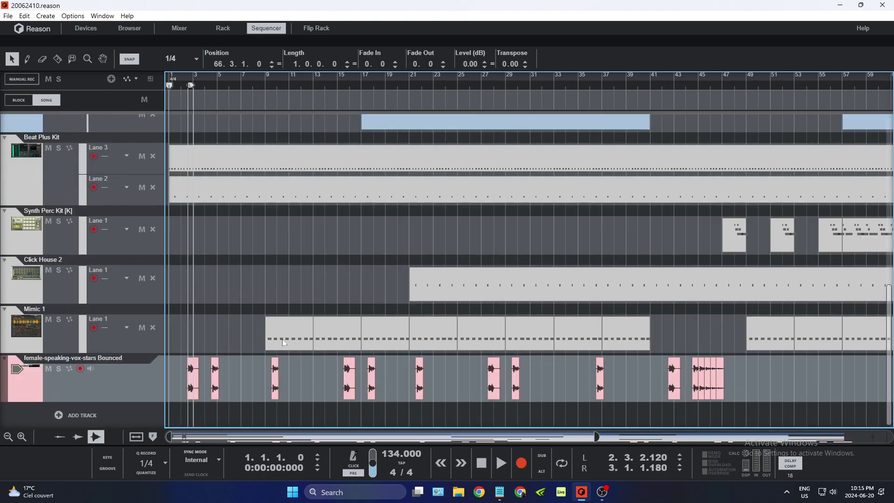
Step: Set the loop locators to bars 1 and 9 and insert eight empty bars between them at the song's start
scroll(268, 289, up, 5)
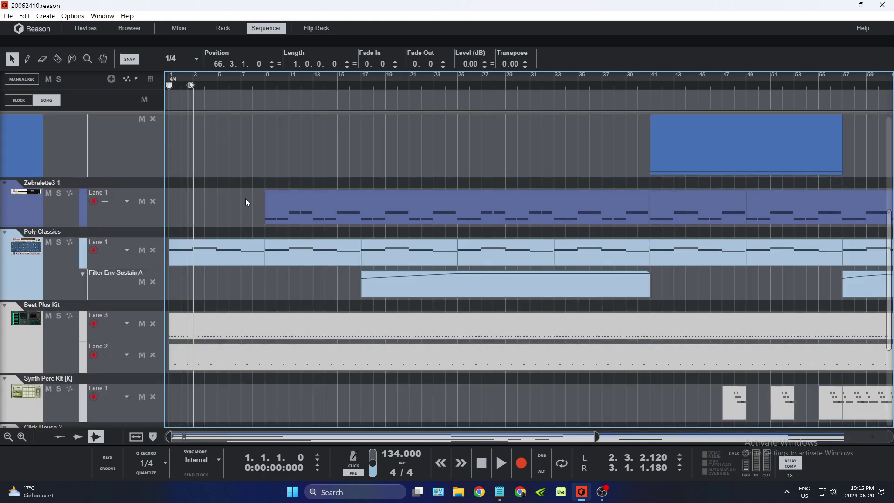
mouse_move(191, 85)
mouse_down()
mouse_move(166, 94)
mouse_move(207, 89)
mouse_up()
drag(264, 90, 266, 91)
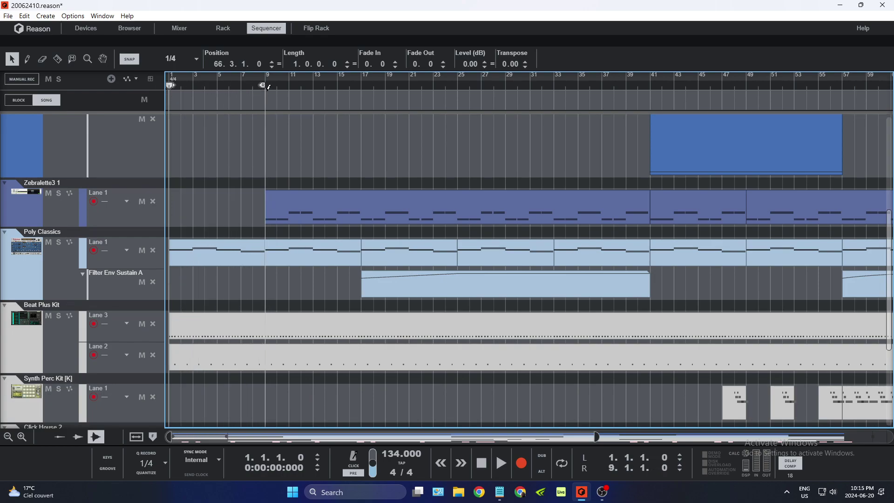
right_click(264, 171)
mouse_move(265, 171)
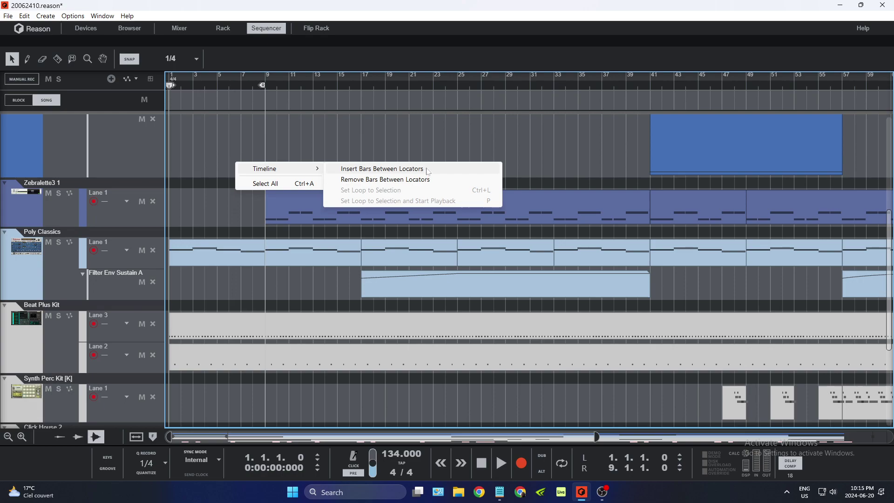
click(428, 170)
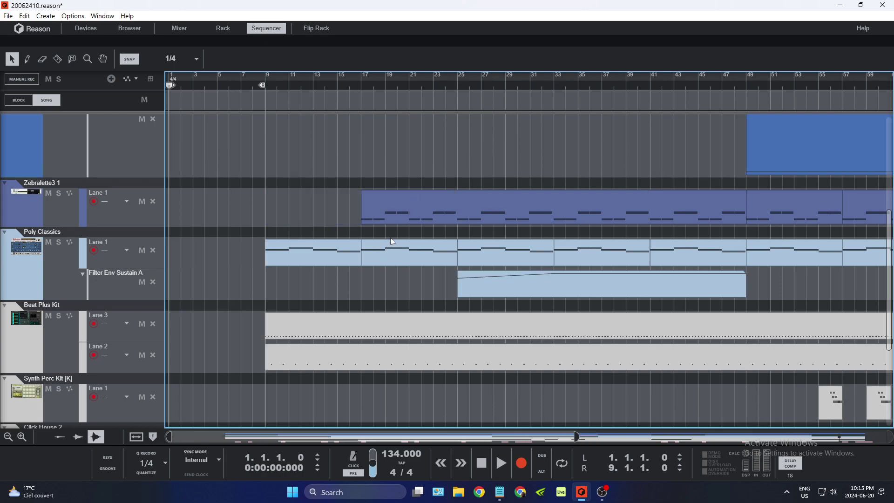
Step: Copy the Poly Classics clip at bar 9 to bar 1 and play the song while adjusting the system volume
drag(327, 256, 150, 257)
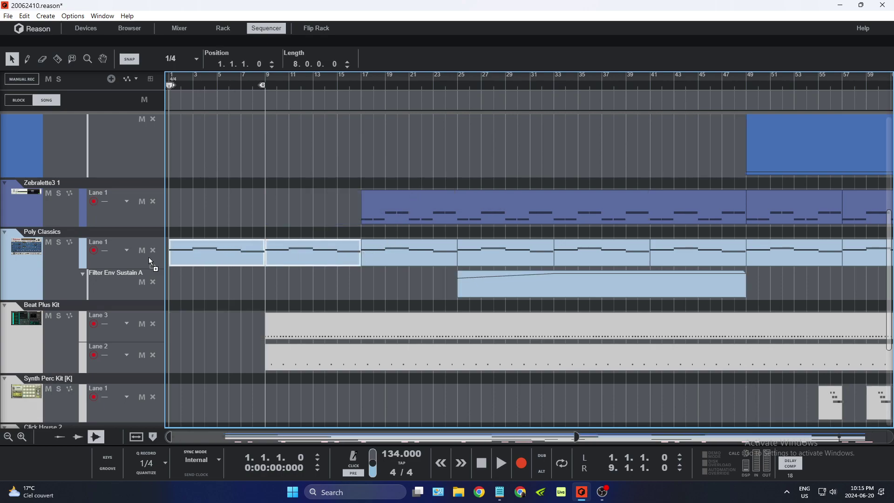
click(503, 463)
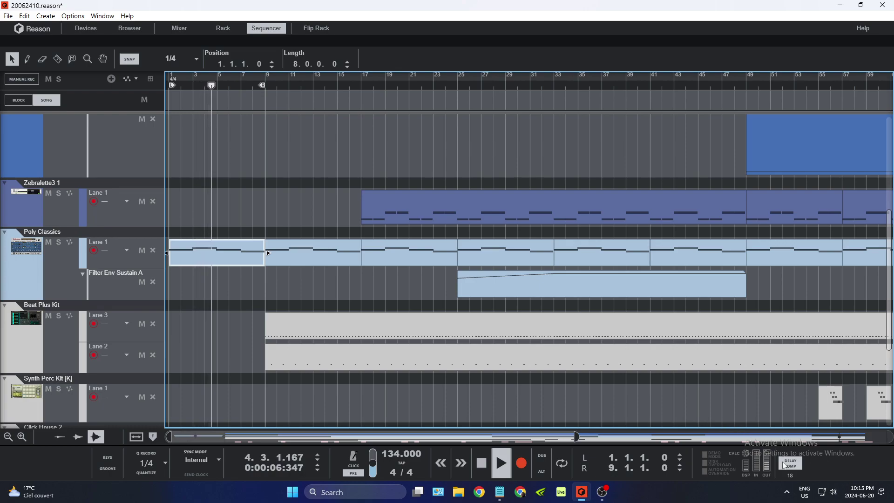
click(828, 492)
drag(822, 434, 823, 434)
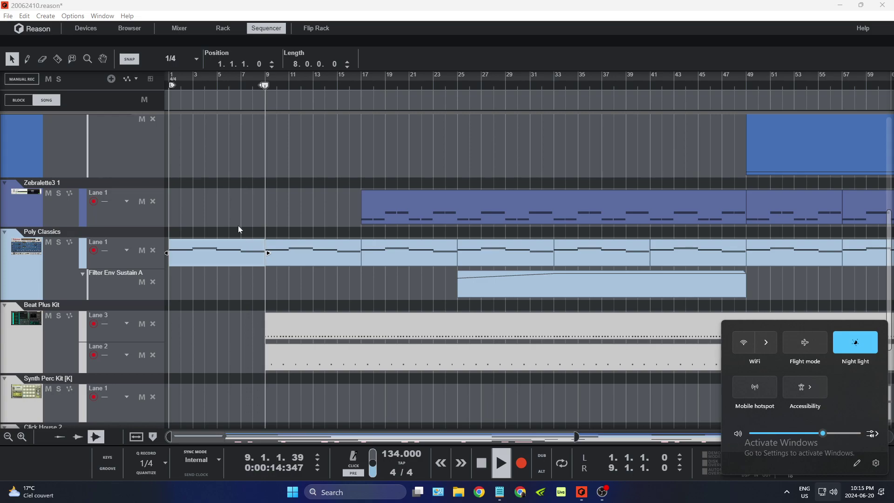
Step: Show the rack, hide the Master Section's insert effects and fold the Master Section
scroll(253, 279, down, 3)
scroll(253, 278, down, 1)
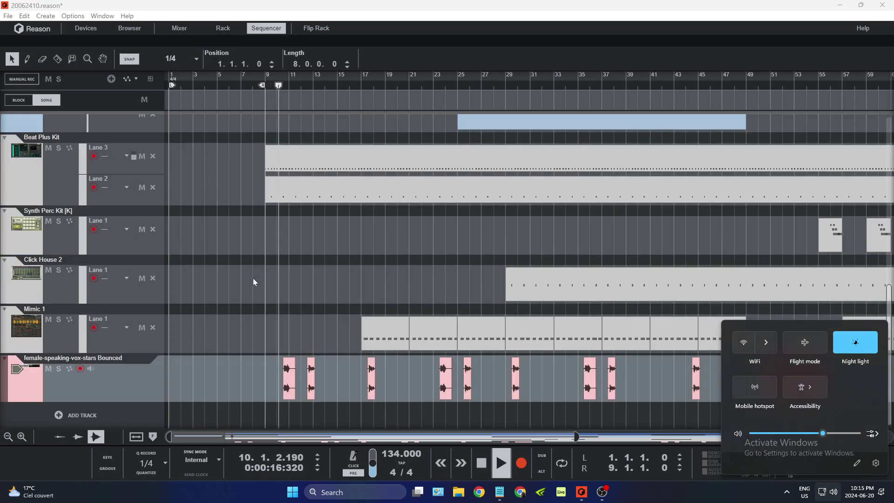
scroll(253, 278, up, 3)
scroll(252, 278, up, 3)
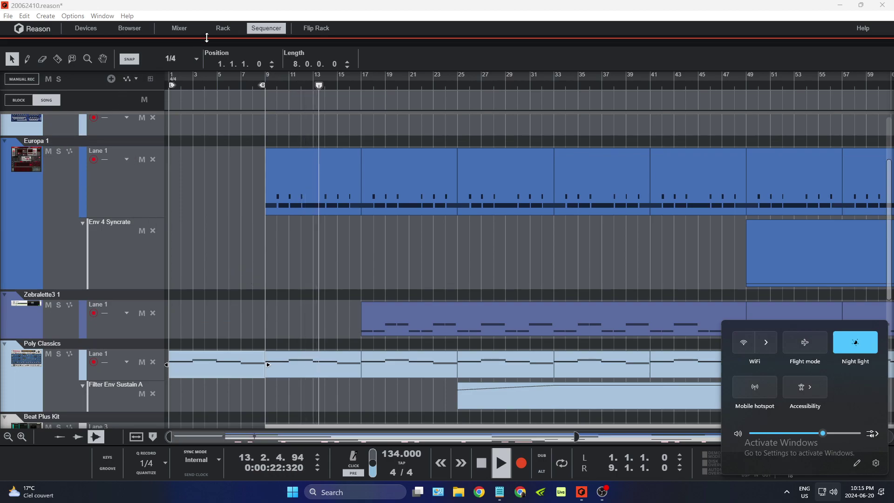
click(223, 28)
drag(294, 234, 372, 354)
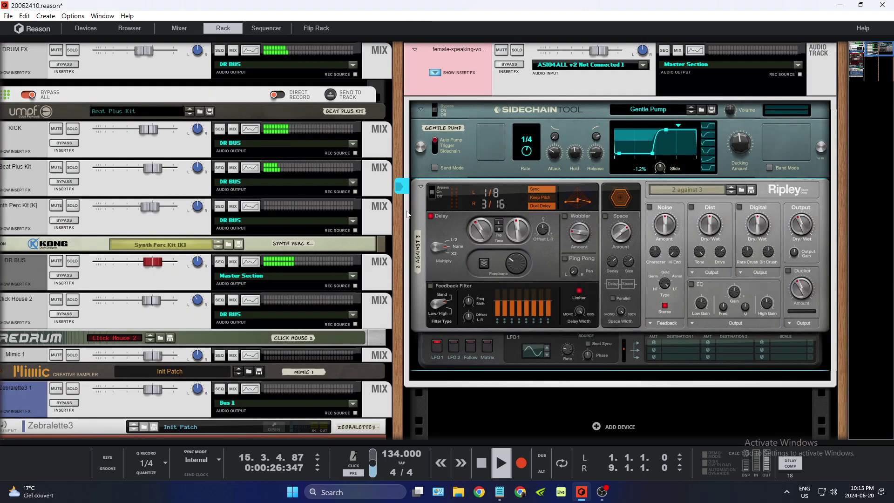
drag(401, 209, 892, 190)
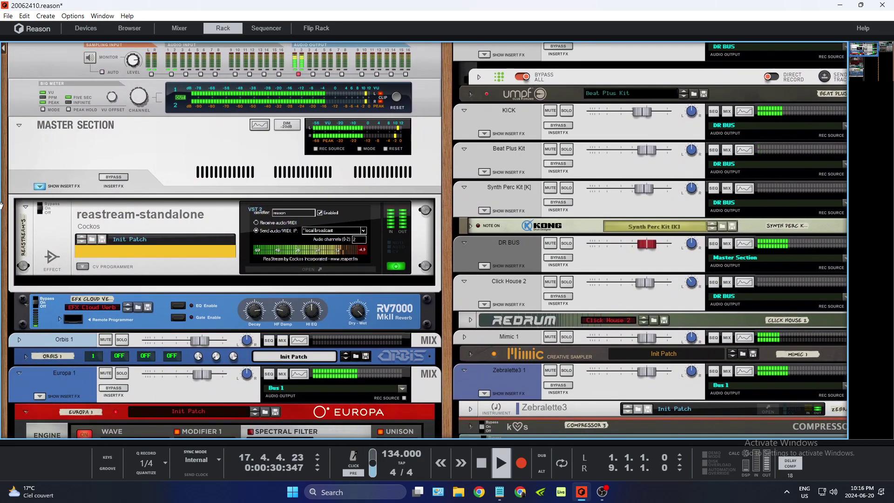
click(41, 187)
click(19, 125)
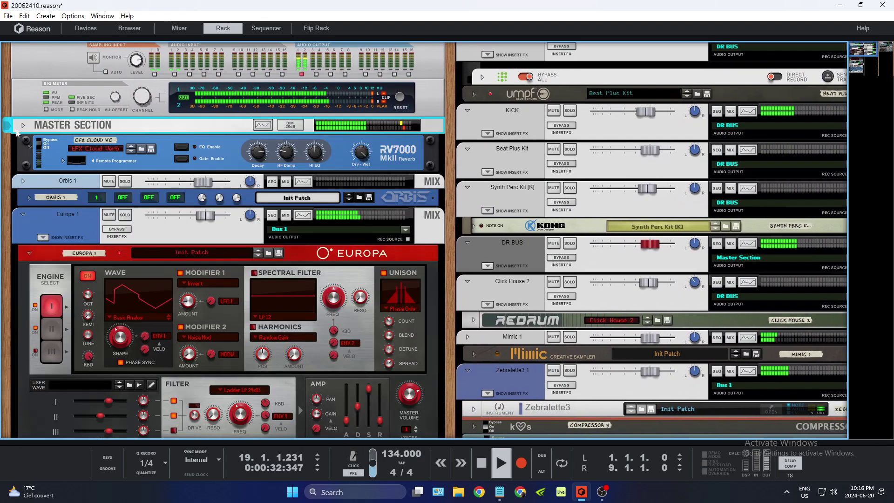
Step: Look over the Europa 1 devices and the neighbouring rack column, and fold Europa's Sidechain Tool
scroll(80, 242, down, 3)
scroll(86, 256, down, 3)
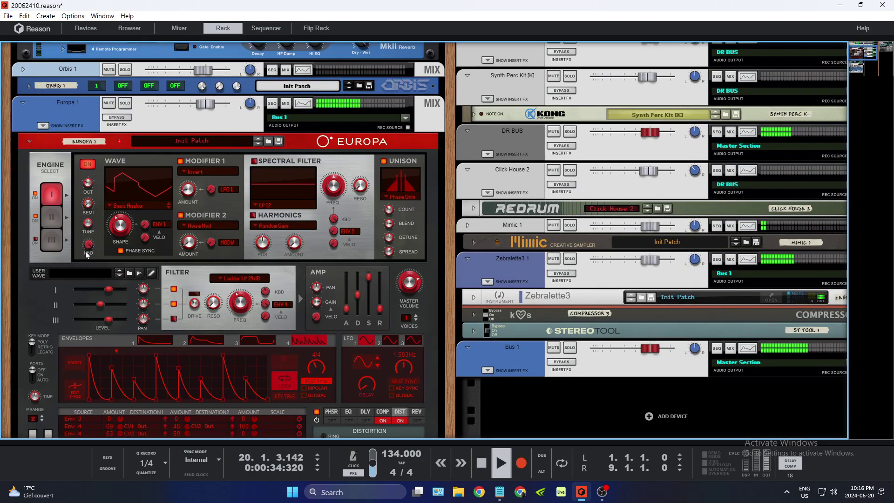
scroll(124, 279, down, 6)
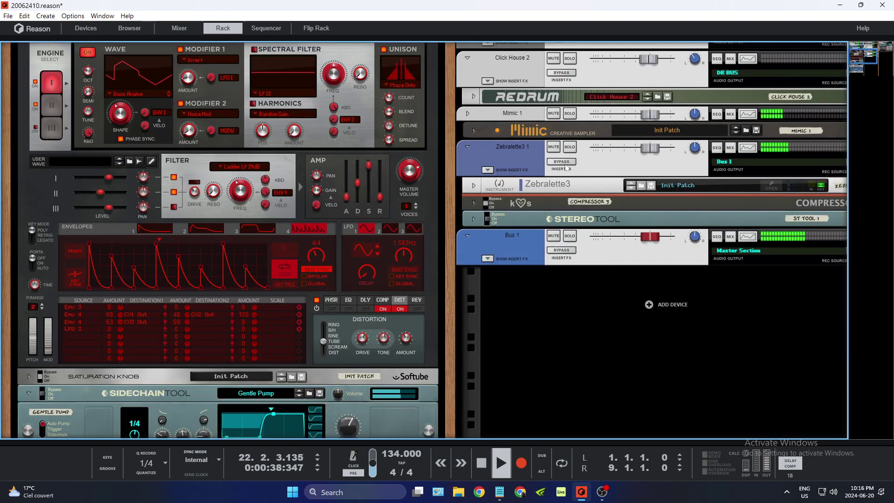
scroll(539, 112, up, 3)
scroll(512, 131, down, 6)
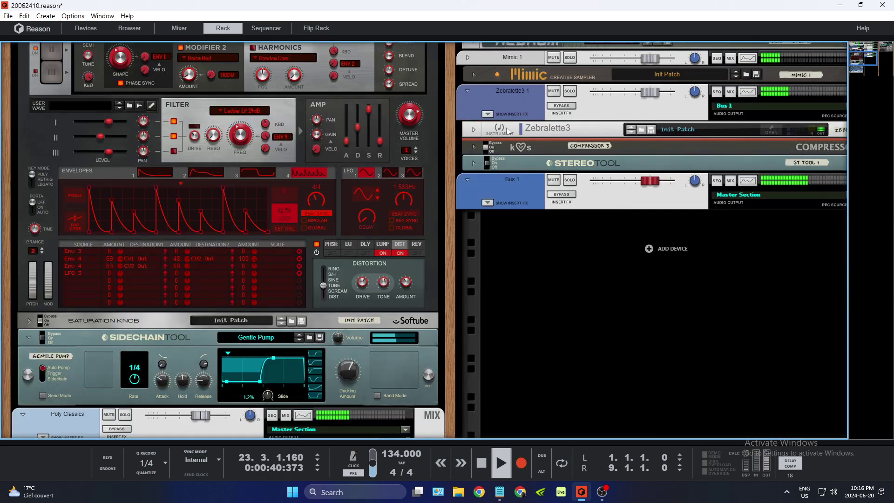
scroll(513, 149, down, 3)
scroll(587, 163, up, 4)
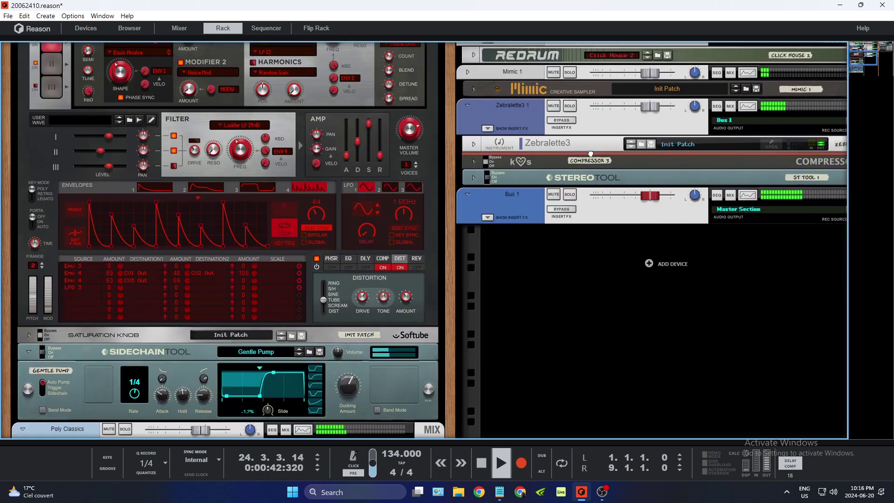
scroll(587, 163, down, 7)
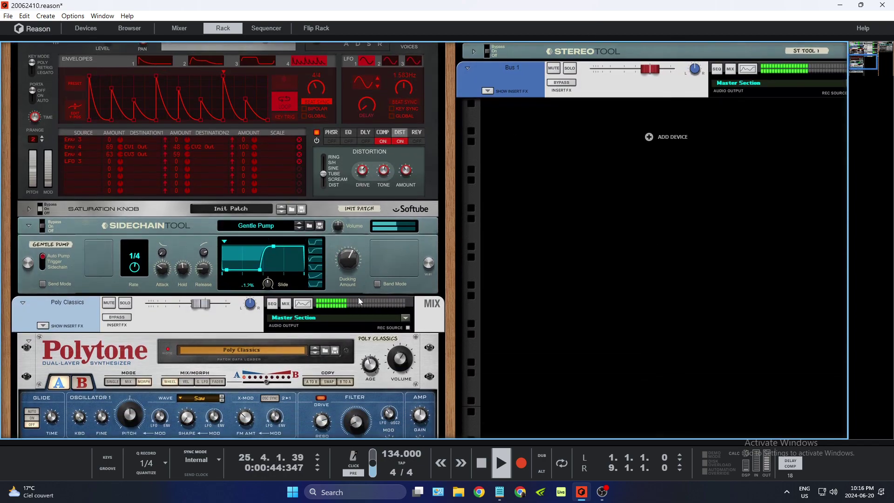
click(29, 226)
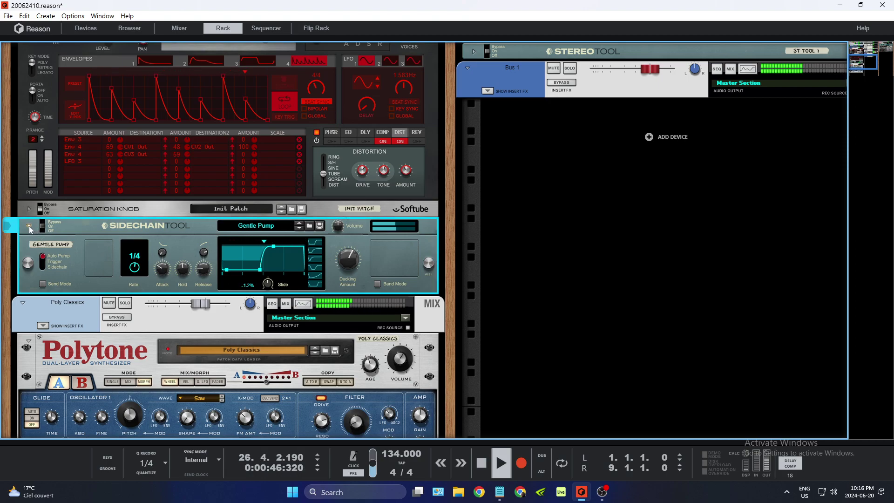
Step: View the rack's rear to examine the cabling from Europa's CV outputs, and return to the front at Europa's envelopes
key(Tab)
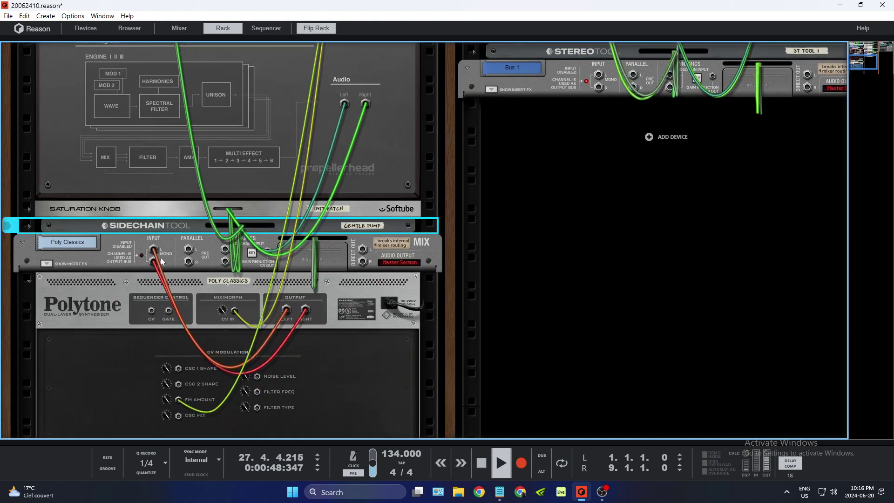
scroll(218, 264, up, 6)
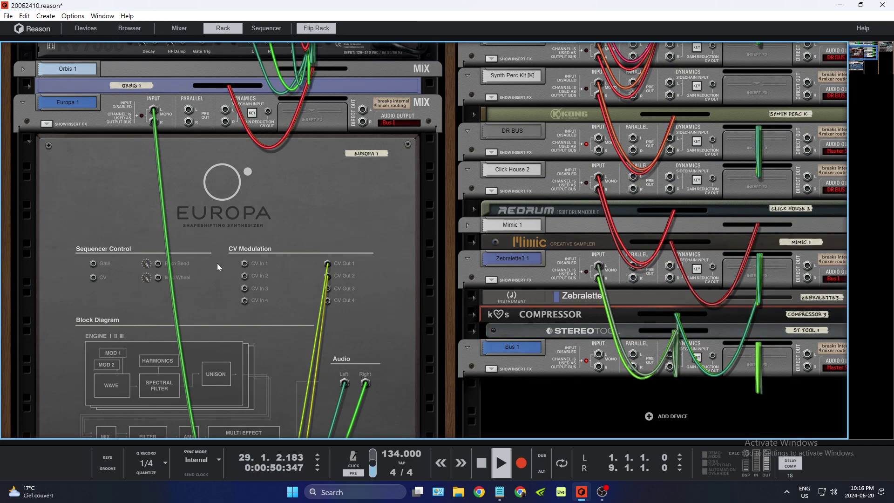
key(Tab)
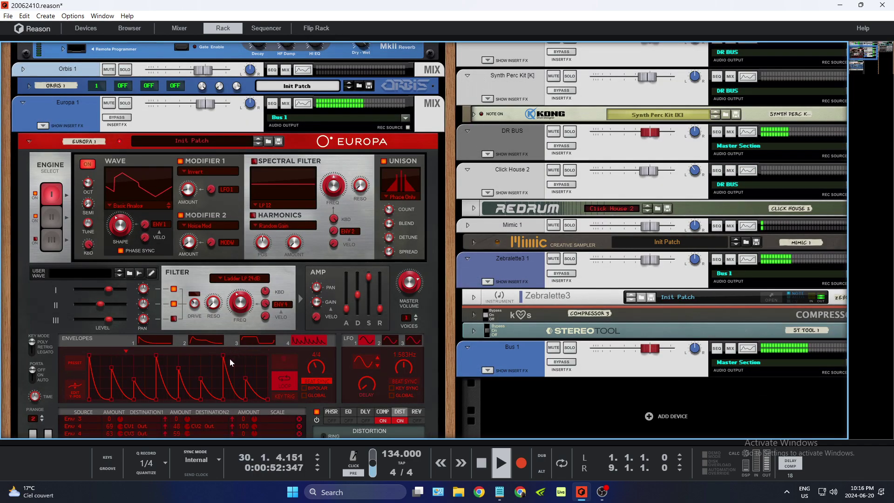
scroll(216, 372, down, 3)
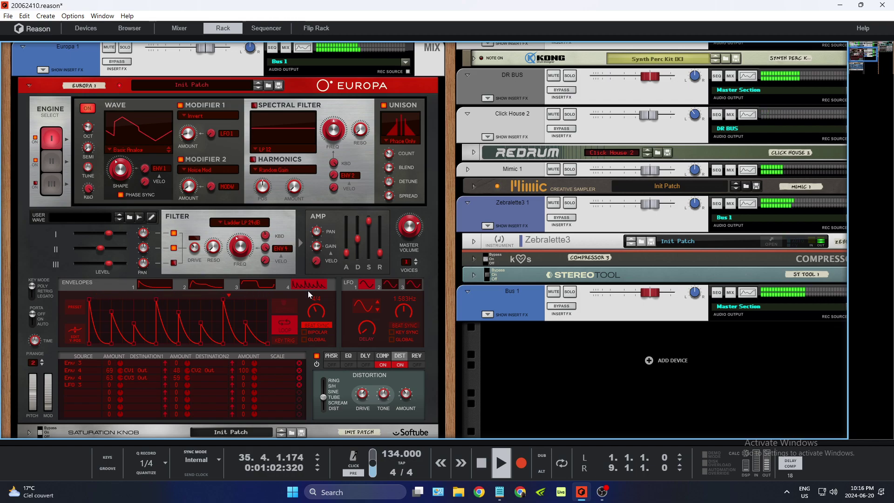
Step: Unfold Zebralette3, open its plugin window, scale it to 70% and move it clear of the Europa panel
click(474, 241)
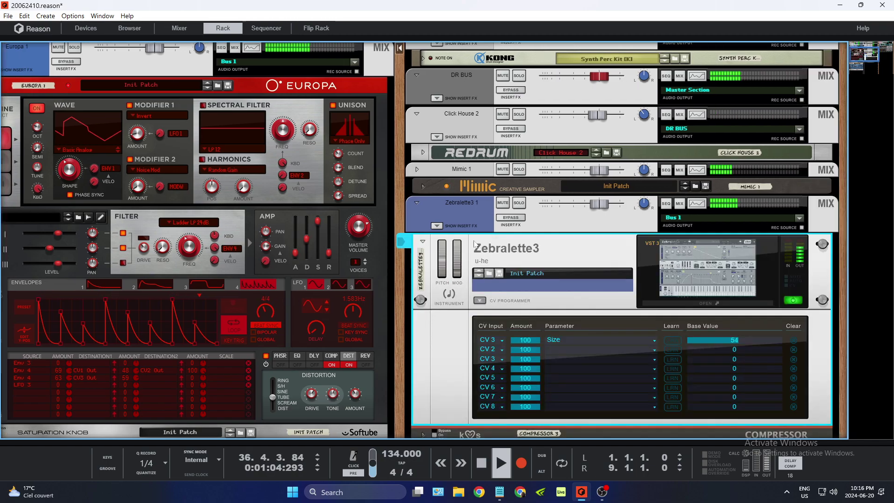
click(668, 293)
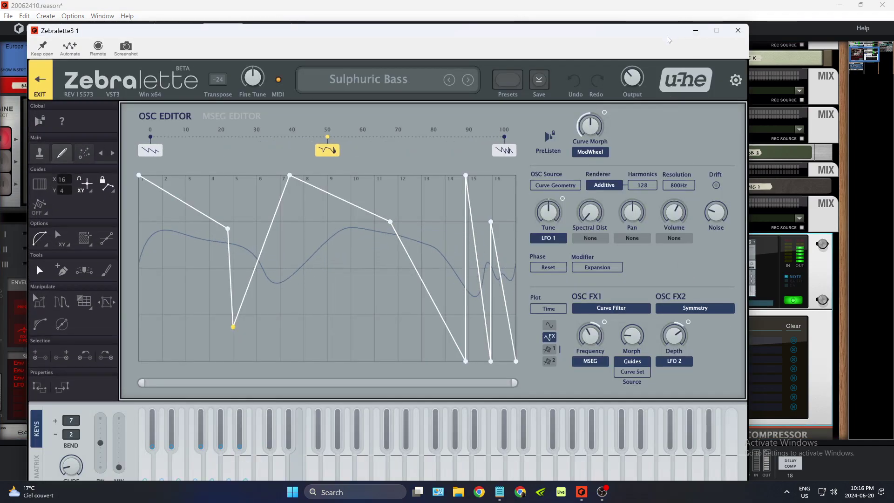
drag(613, 46, 710, 128)
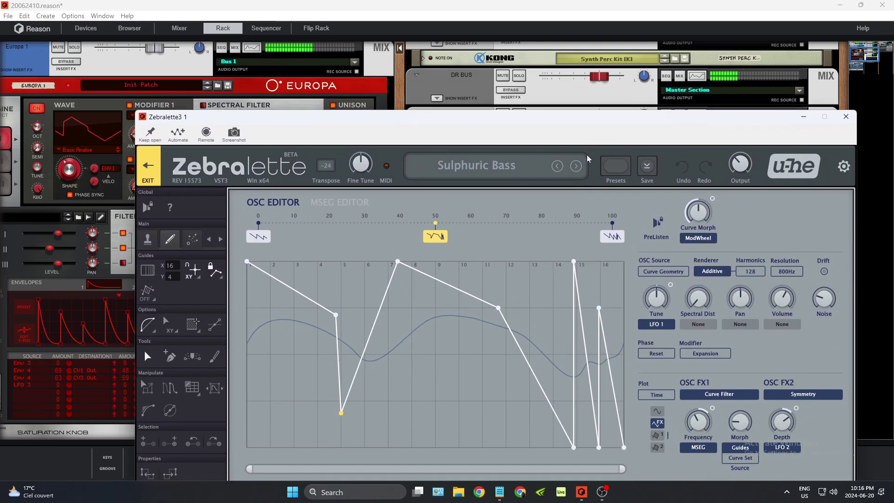
right_click(669, 170)
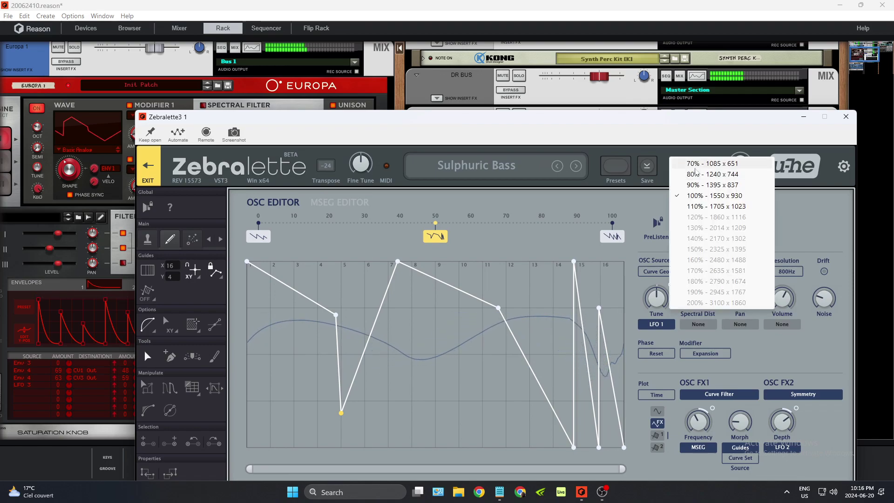
click(698, 164)
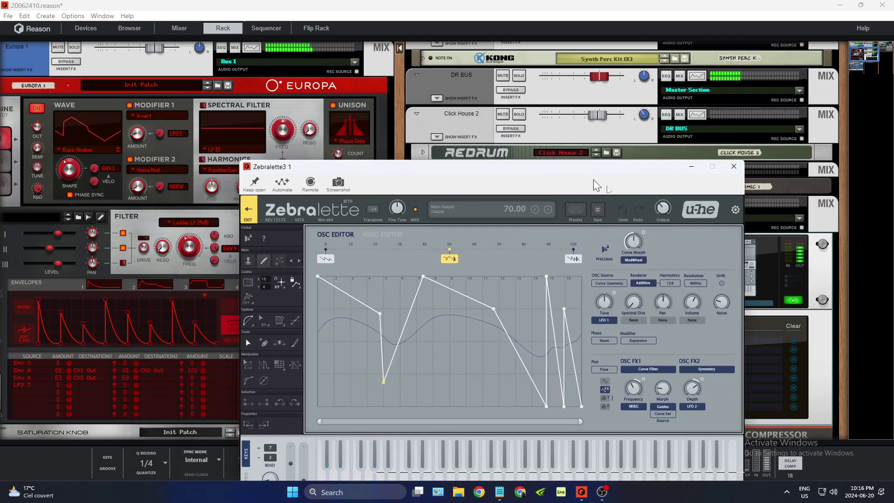
drag(597, 186, 730, 58)
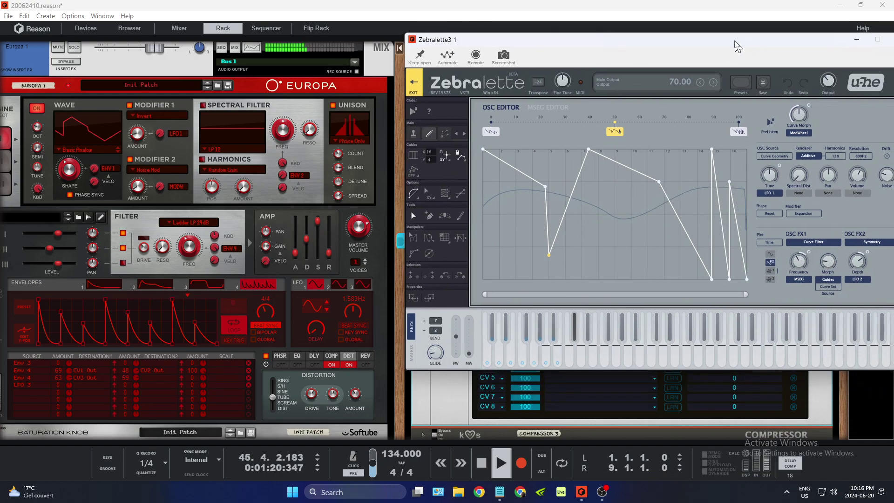
Step: Show the sequencer together with the rack and reposition the Zebralette3 window over the track headers
click(267, 28)
drag(553, 39, 176, 111)
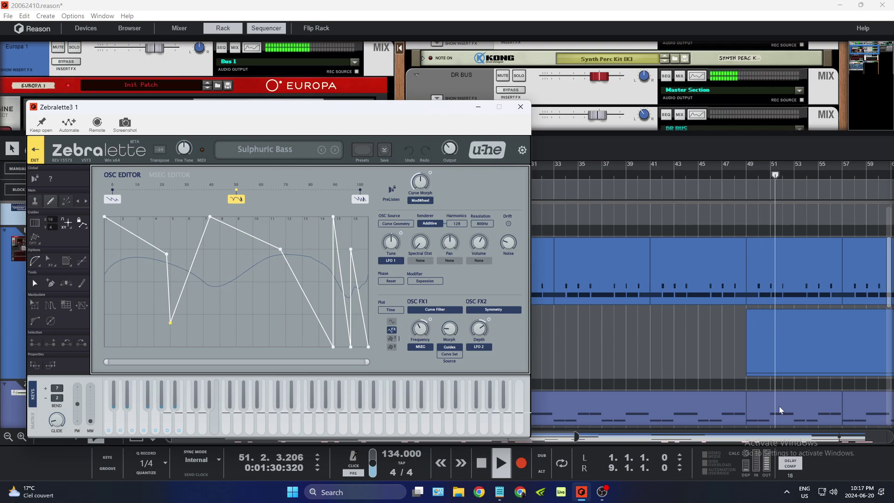
mouse_move(450, 152)
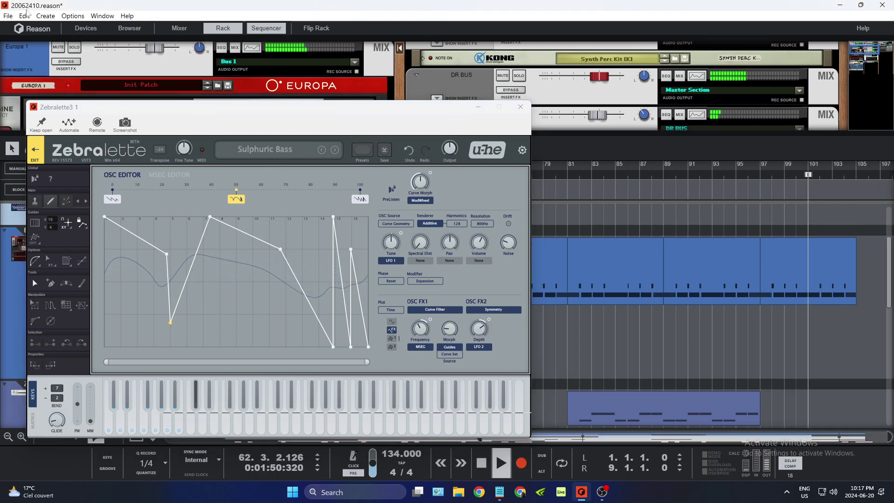
Step: Move the Zebralette3 plugin window off the rack and close it
click(26, 15)
click(149, 65)
drag(419, 112, 362, 354)
click(464, 350)
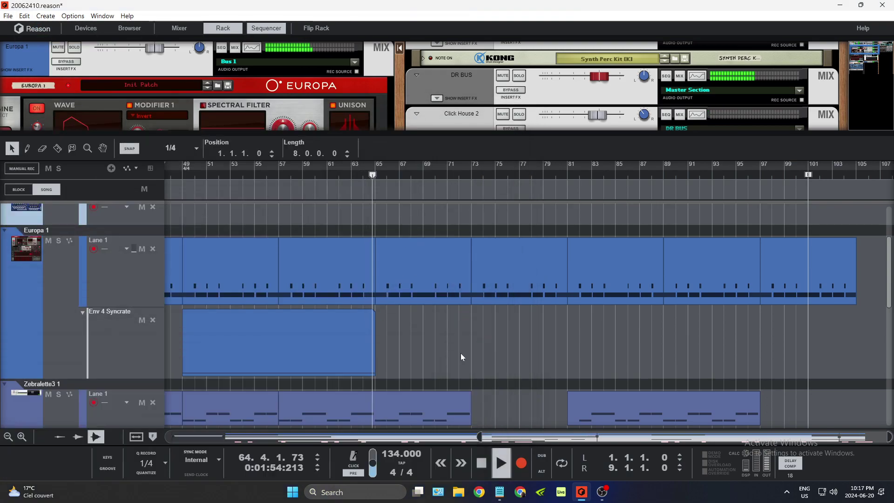
Step: Move the song's end marker to about bar 108, past the last vocal clips
scroll(526, 319, down, 6)
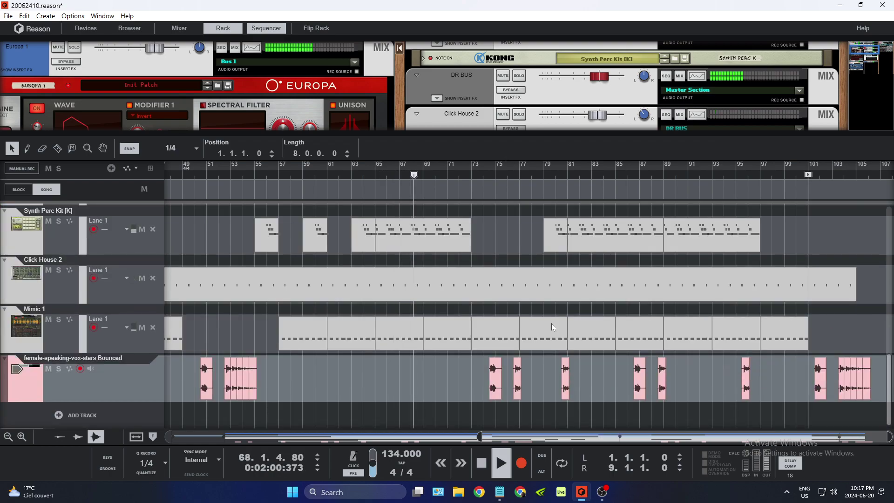
mouse_move(808, 177)
mouse_down()
mouse_move(875, 186)
mouse_move(746, 186)
mouse_up()
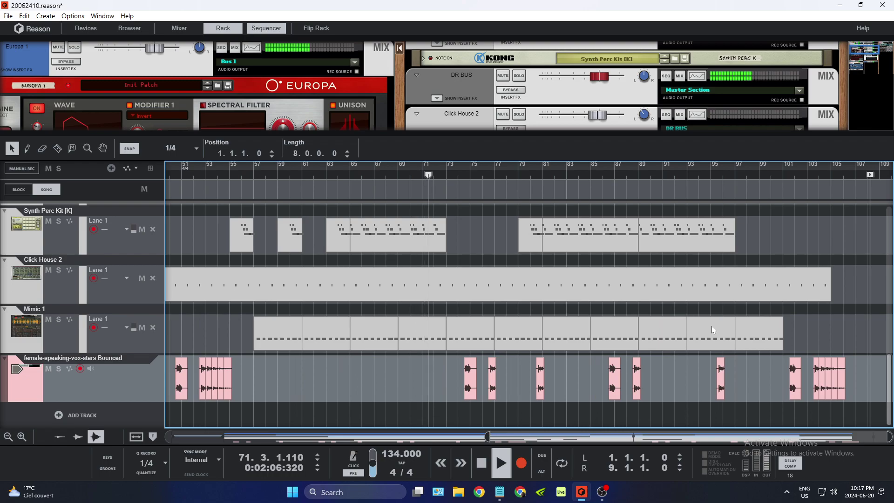
scroll(718, 310, up, 2)
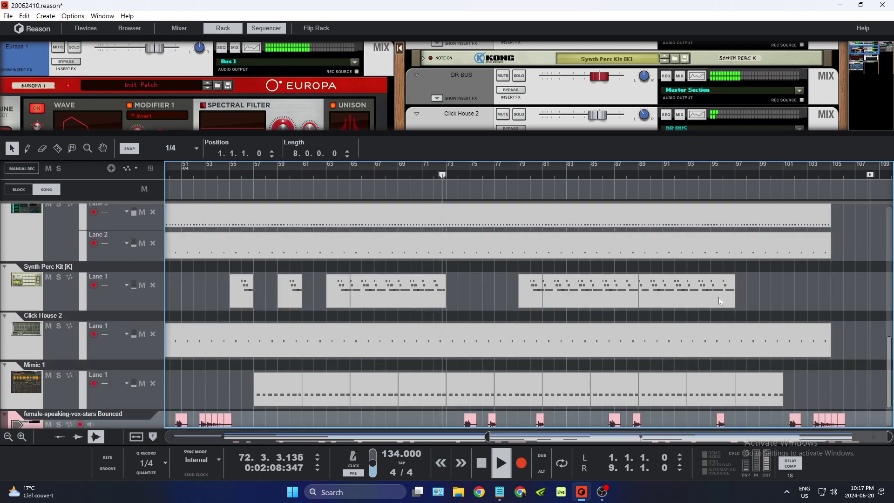
scroll(719, 298, up, 3)
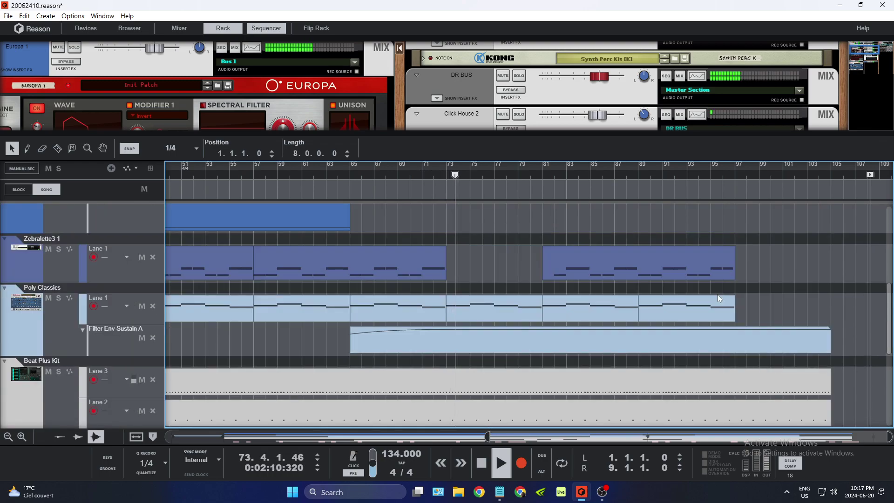
Step: Select the Synth Perc Kit track, unfold its Kong device and show the rack at full height
scroll(720, 298, up, 1)
scroll(718, 299, down, 4)
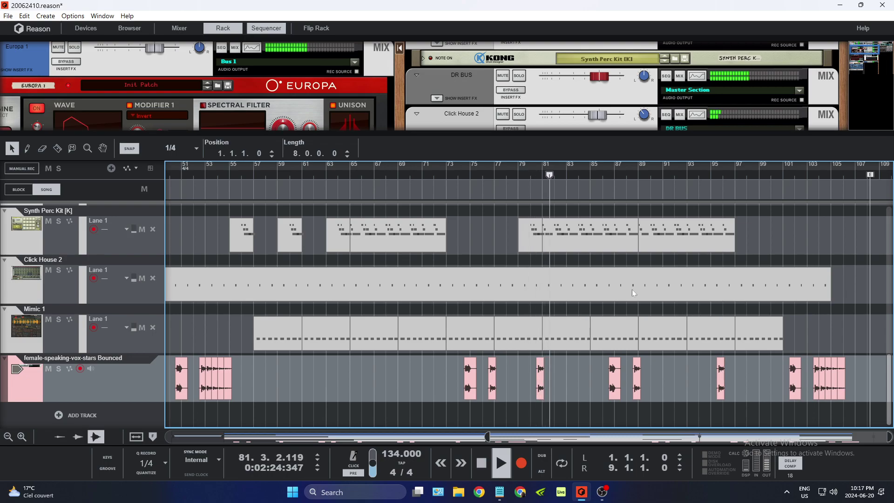
click(76, 239)
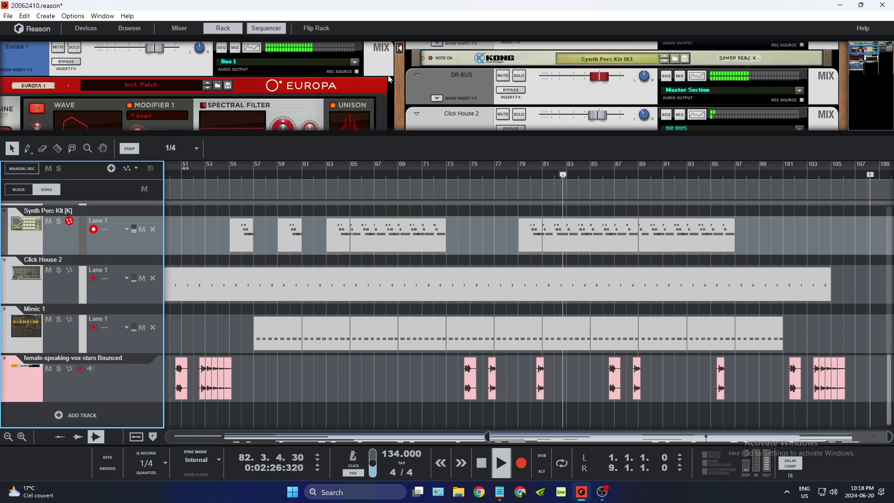
click(425, 59)
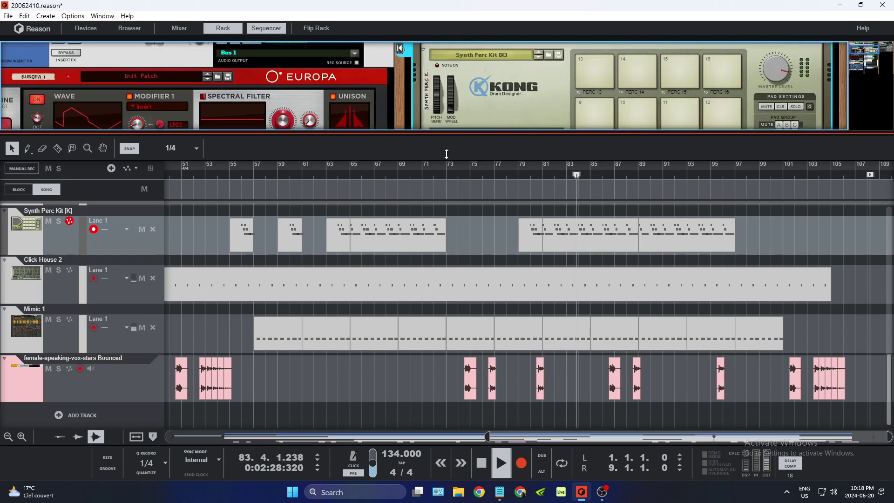
key(F6)
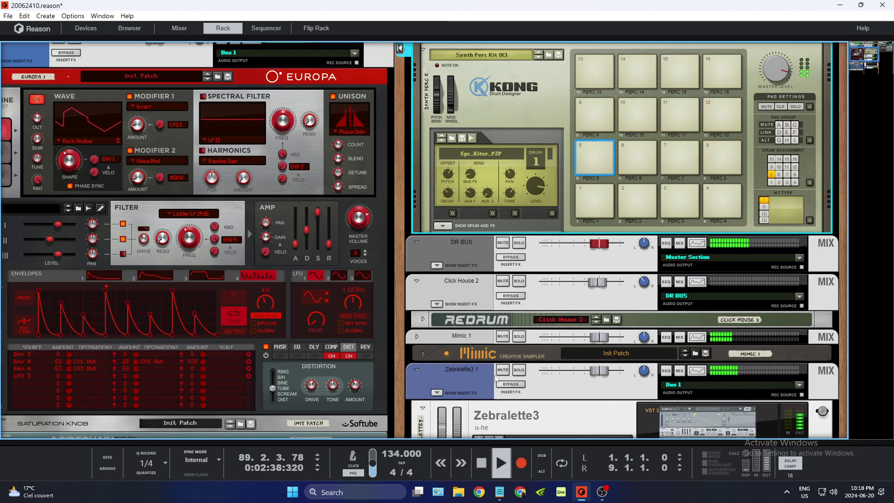
Step: Examine the Poly Classics Polytone synth's layers B and A and review the Europa, reverb and Kong devices in the rack
scroll(433, 349, down, 6)
scroll(406, 309, down, 2)
scroll(406, 310, left, 1)
click(81, 171)
click(65, 171)
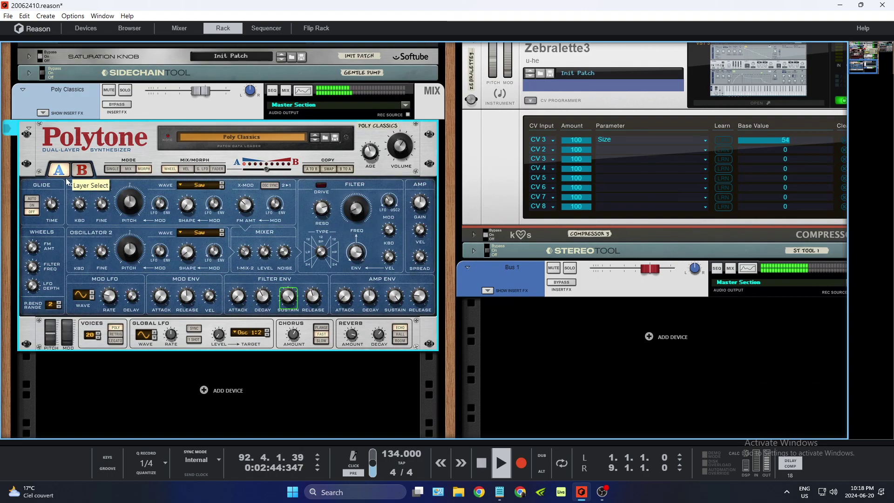
scroll(228, 222, up, 5)
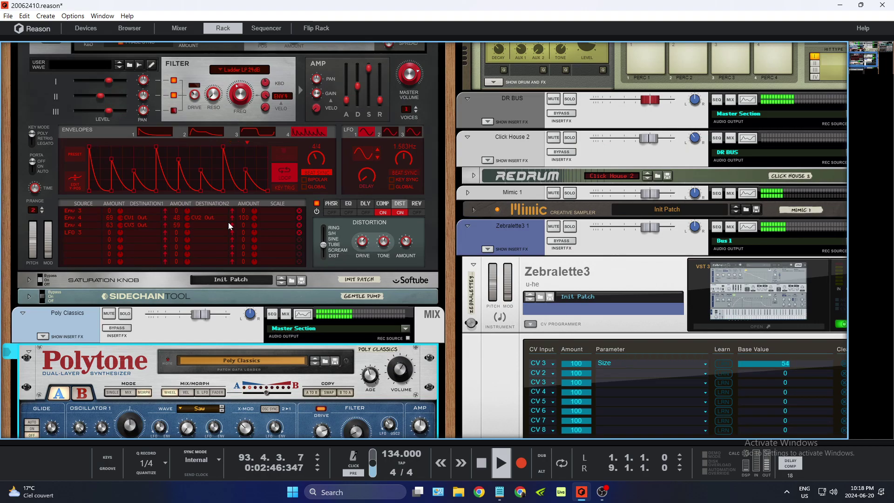
scroll(228, 222, up, 3)
scroll(230, 229, up, 4)
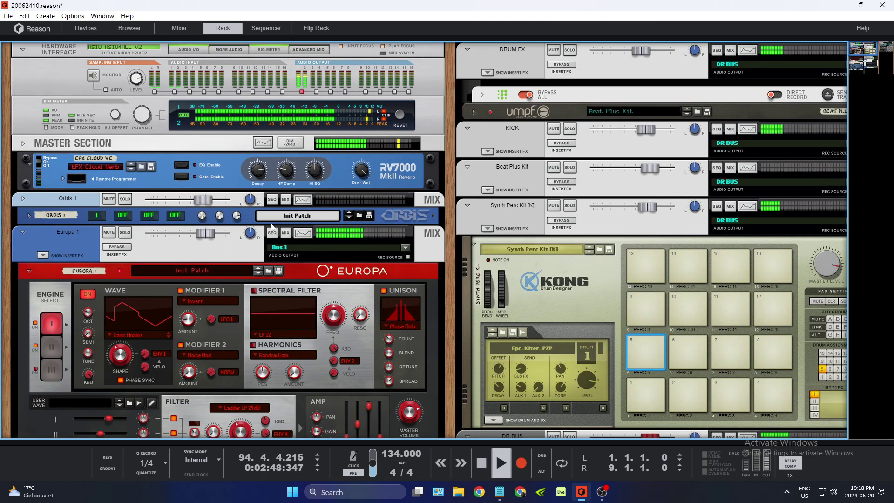
Step: Unfold the Beat Plus Kit Umpf device to review its settings, bring back the sequencer below the rack and stop playback
click(474, 114)
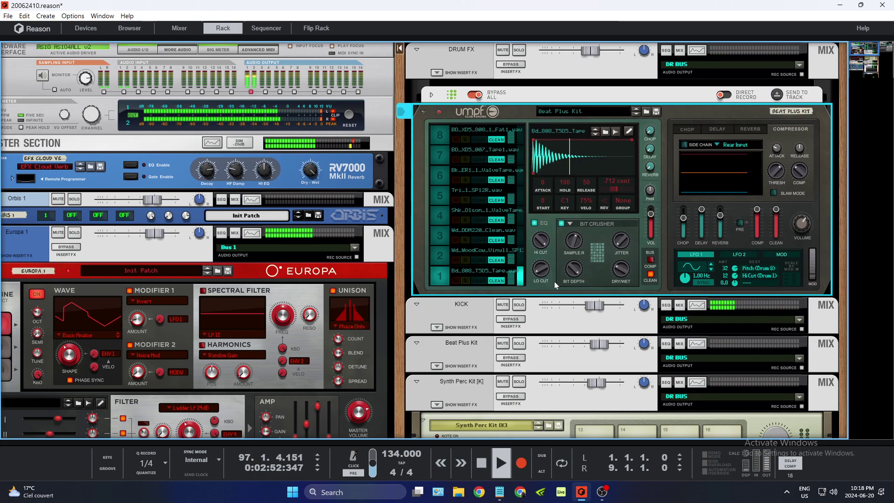
scroll(554, 281, down, 3)
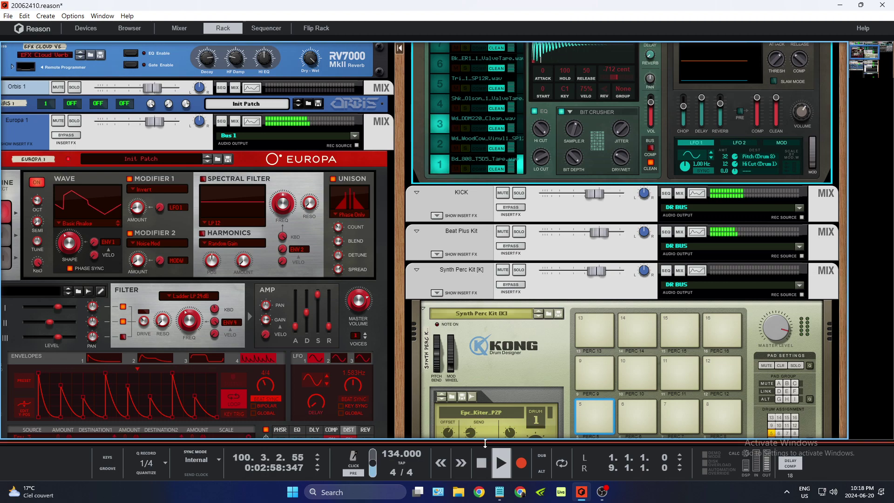
key(F7)
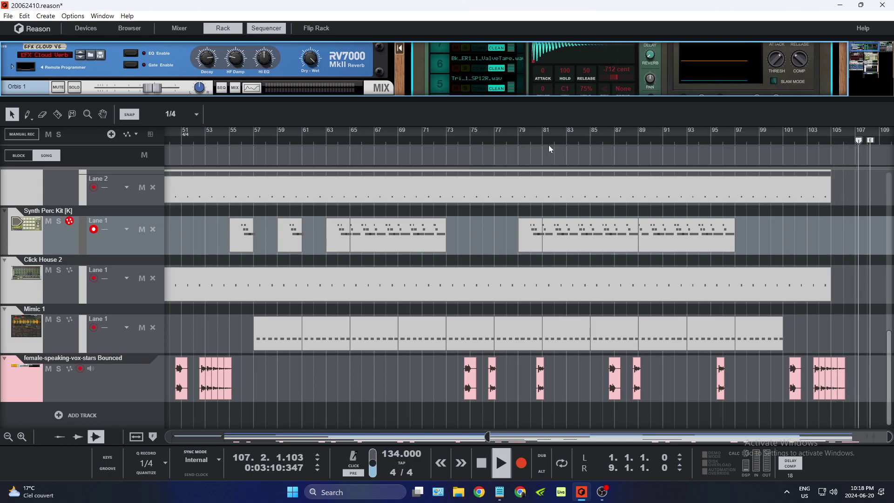
click(485, 455)
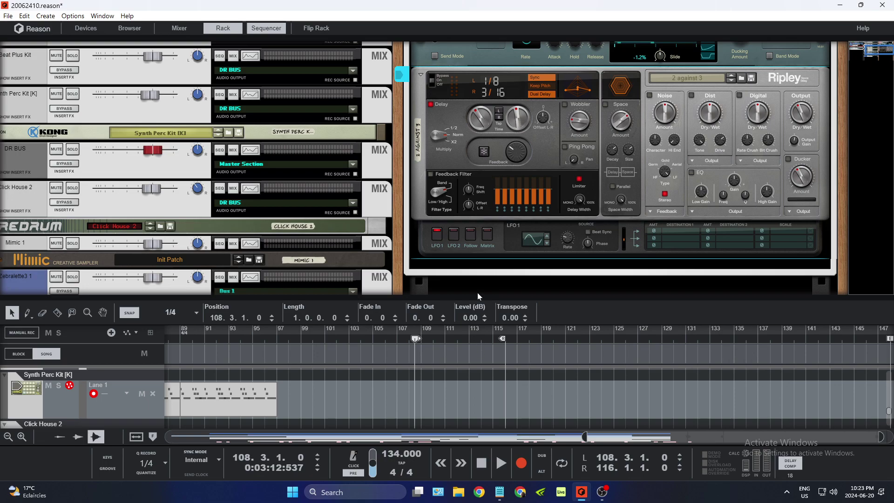
Step: Enlarge the sequencer area around the vocal clip at bar 108 and create a sequencer track for the Ripley "2 against 3" device
drag(479, 298, 470, 224)
scroll(468, 328, down, 4)
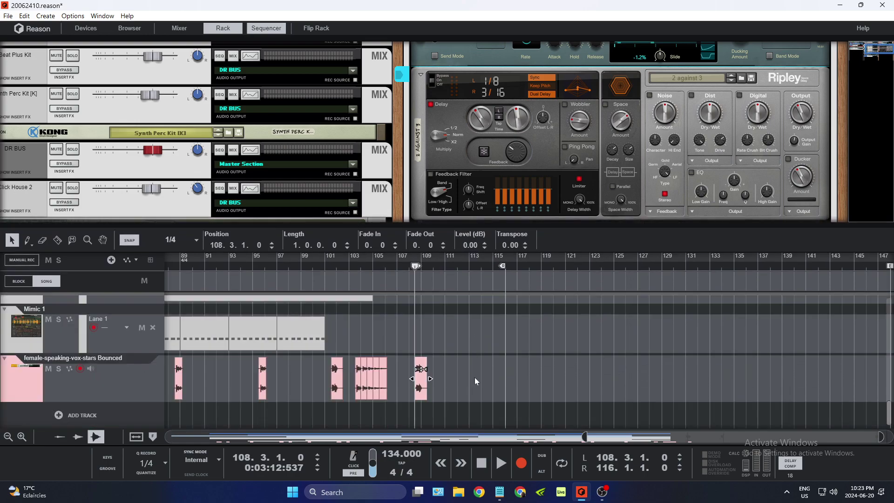
drag(880, 437, 714, 441)
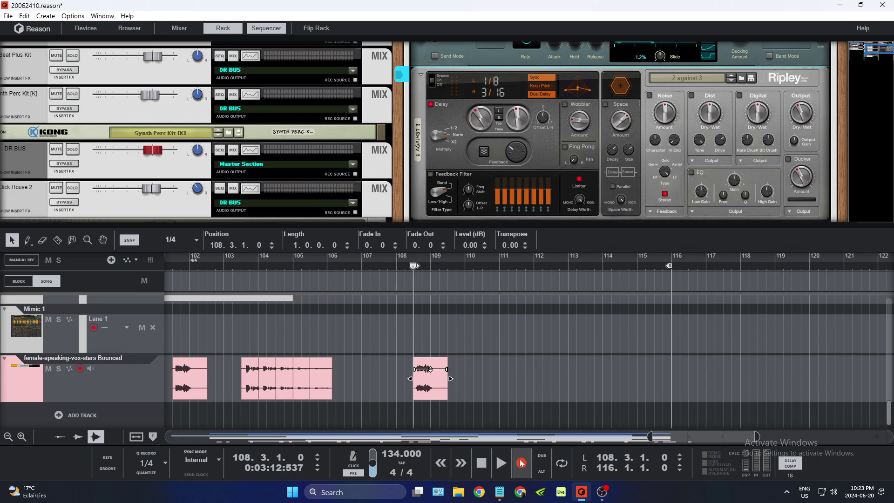
click(415, 82)
click(402, 74)
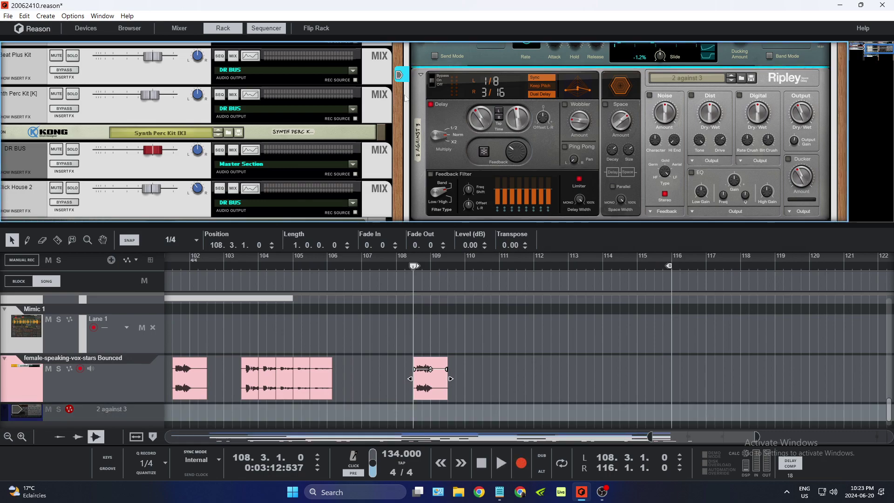
Step: Add an automation lane for Ripley's Freeze control and record about three and a half bars of Freeze automation starting in bar 108
right_click(485, 155)
click(512, 156)
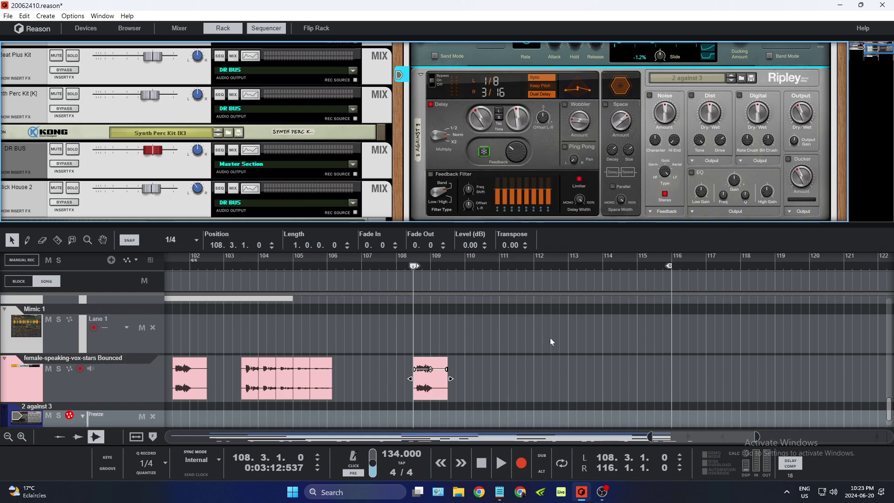
click(522, 462)
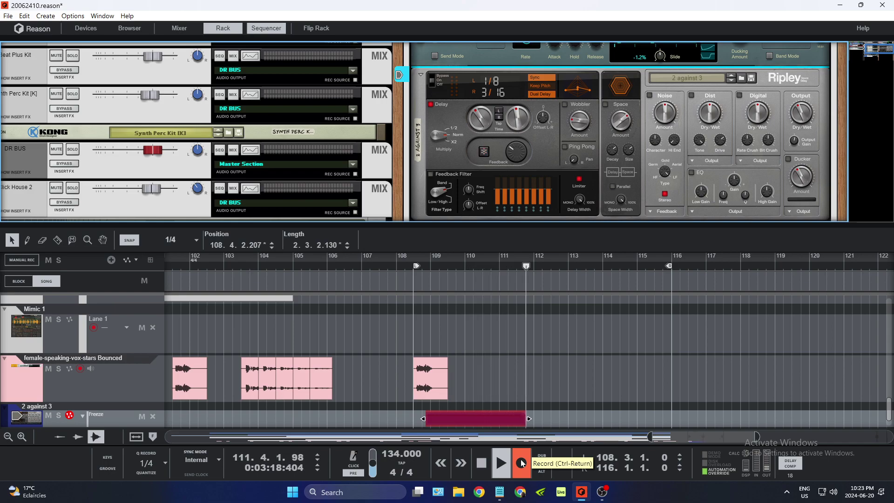
click(482, 462)
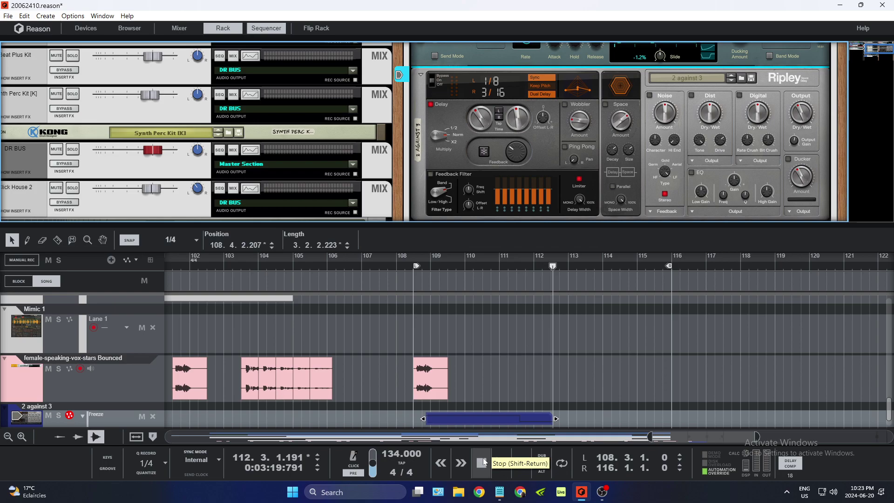
Step: Set the "2 against 3" track's color to Pink
right_click(47, 411)
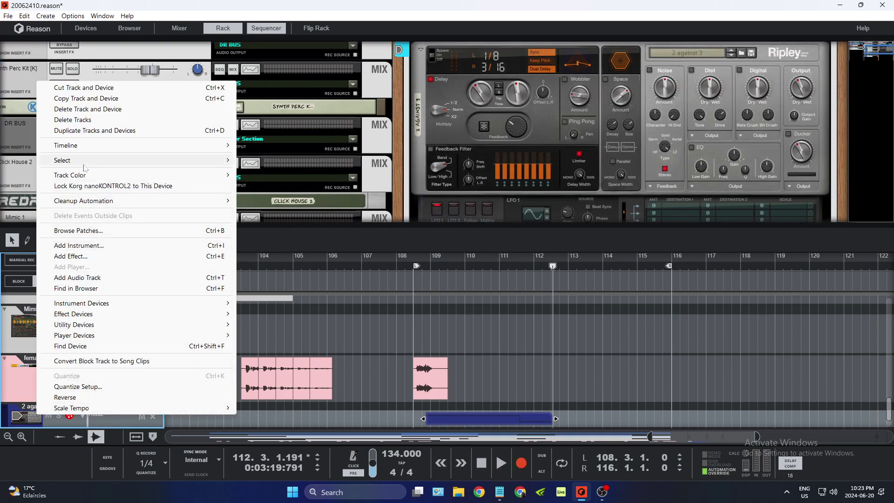
mouse_move(85, 175)
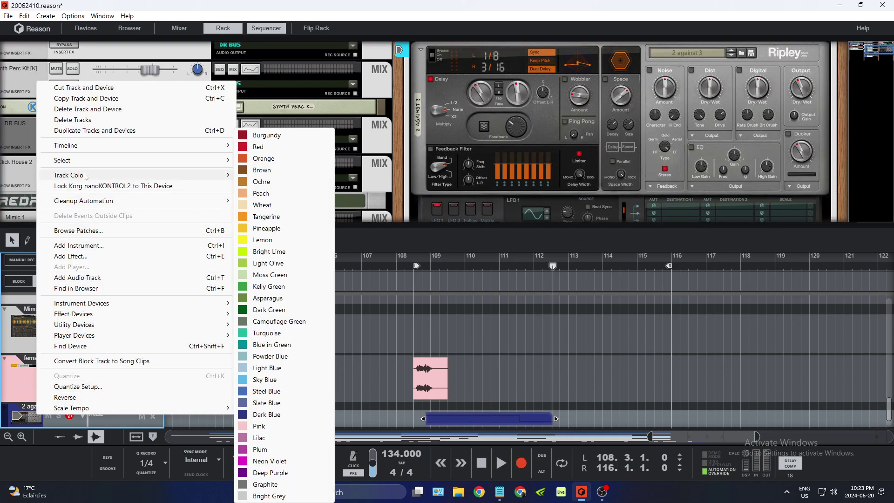
click(259, 426)
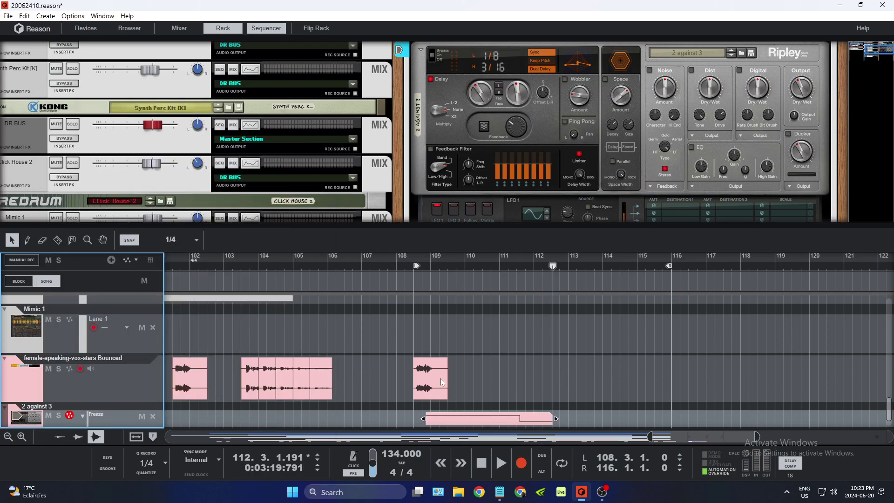
Step: Play back the last vocal clip with the Freeze automation from 108.3 to about bar 112
mouse_move(556, 265)
mouse_down()
mouse_move(383, 280)
mouse_move(415, 287)
mouse_up()
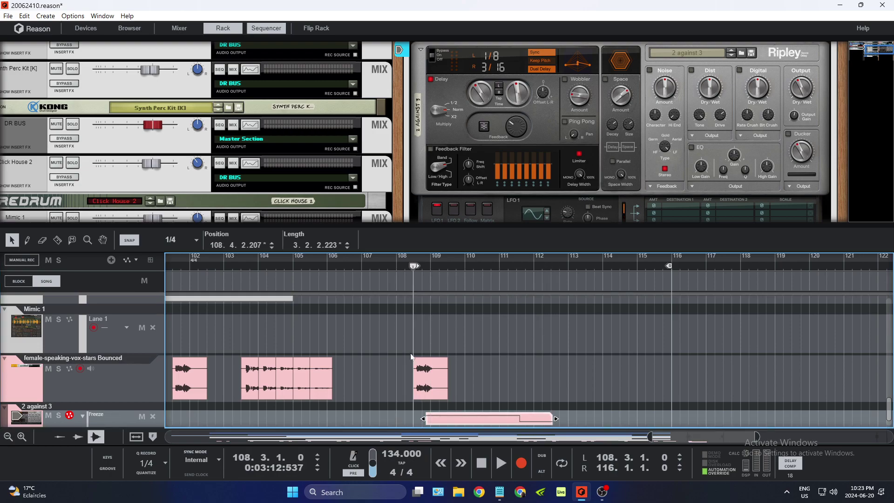
click(501, 464)
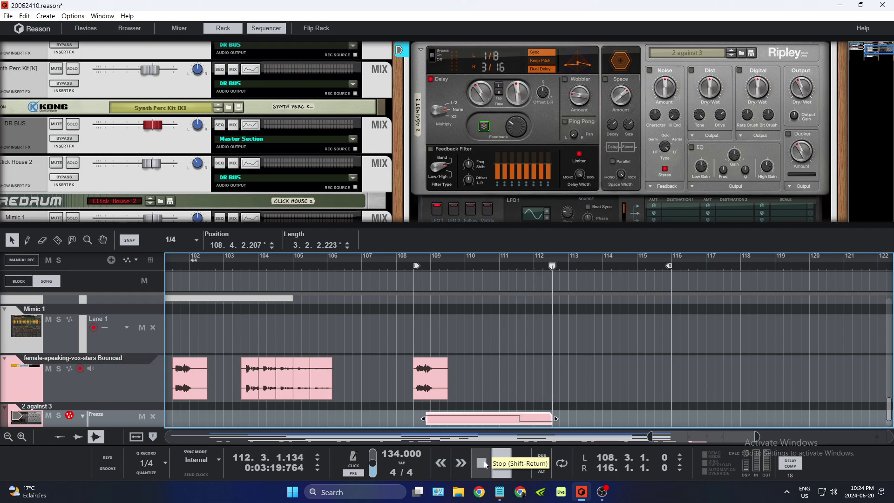
click(484, 462)
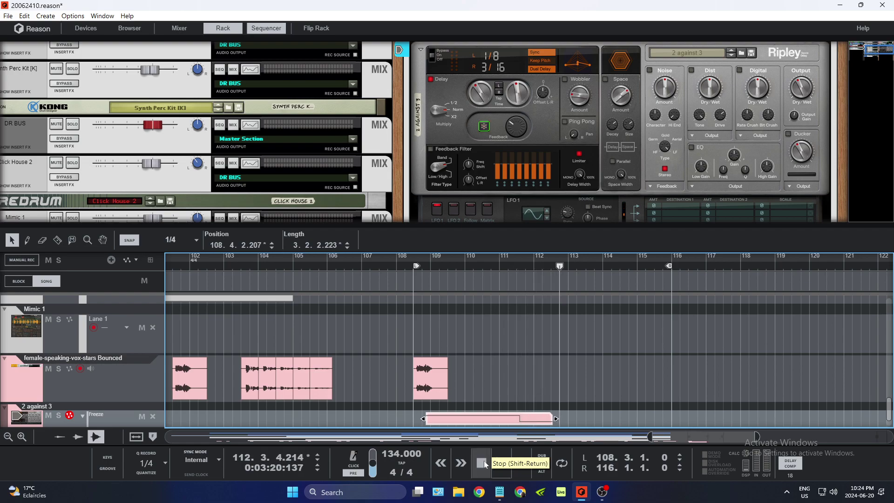
Step: Hide the vocal track's insert effects in the rack and show the sequencer at full height
right_click(486, 133)
click(526, 194)
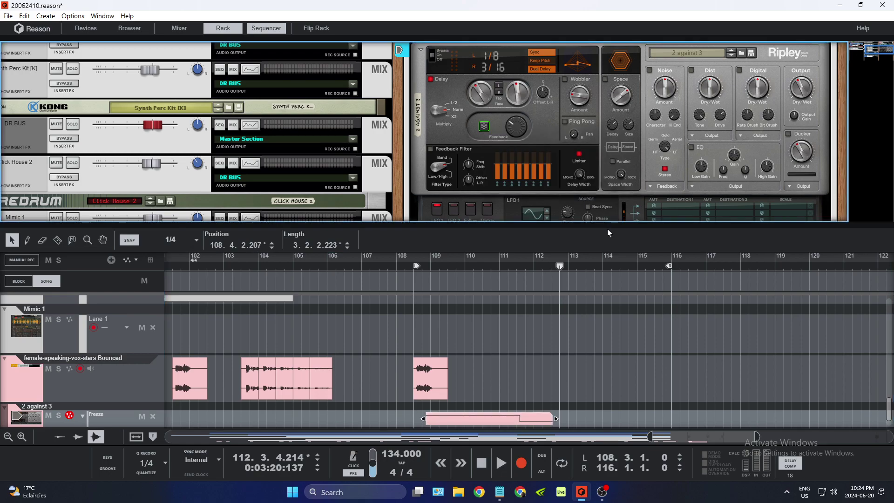
double_click(527, 228)
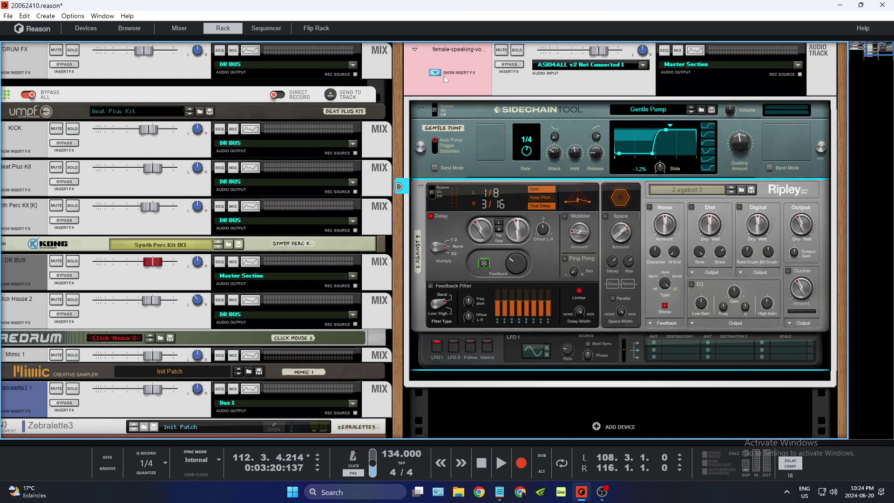
click(440, 75)
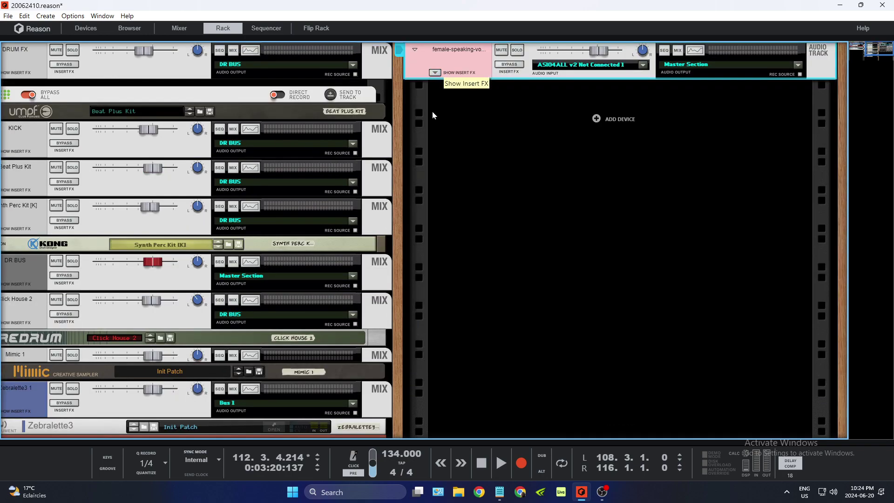
double_click(485, 443)
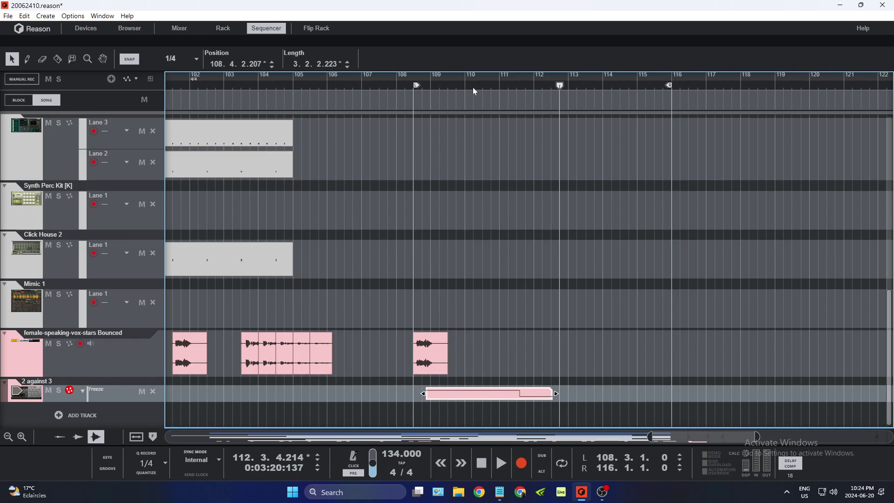
Step: Return the song position to 108.3 and audition the frozen vocal tail once more
drag(554, 87, 412, 93)
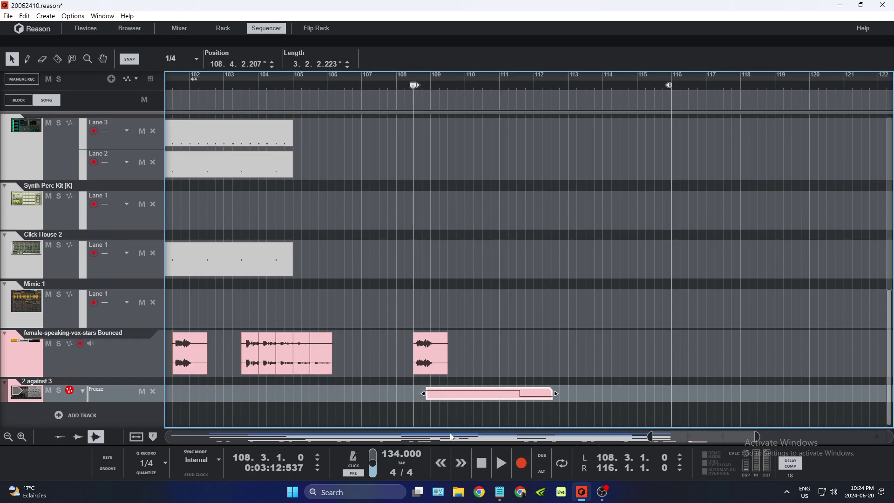
click(502, 463)
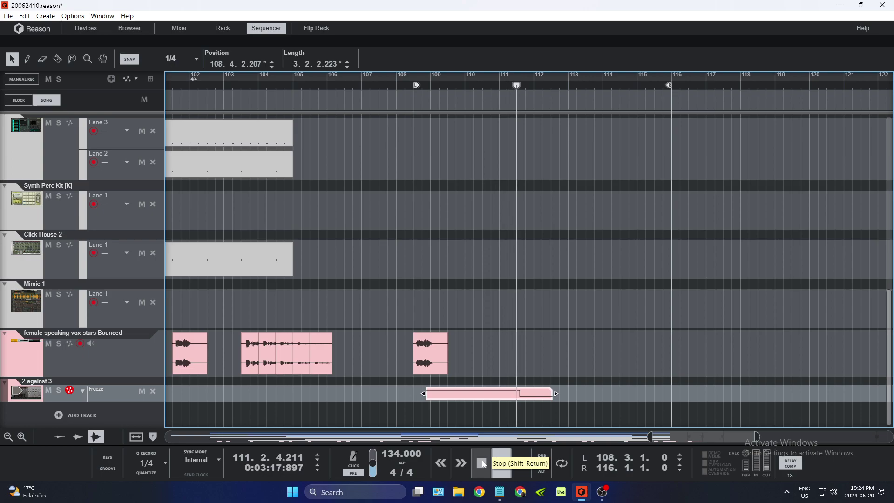
click(482, 464)
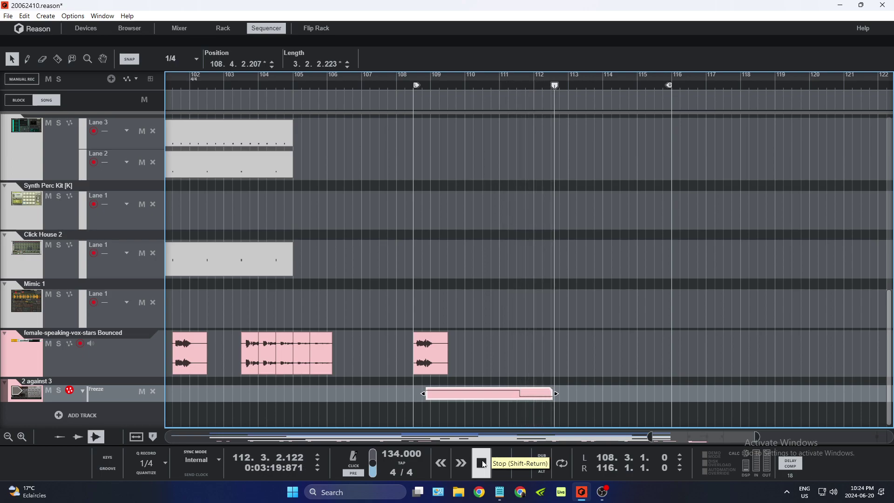
Step: Move the left locator to bar 112 and split the Beat Plus Kit and Click House 2 clips at bar 101
drag(417, 85, 543, 102)
drag(373, 261, 402, 231)
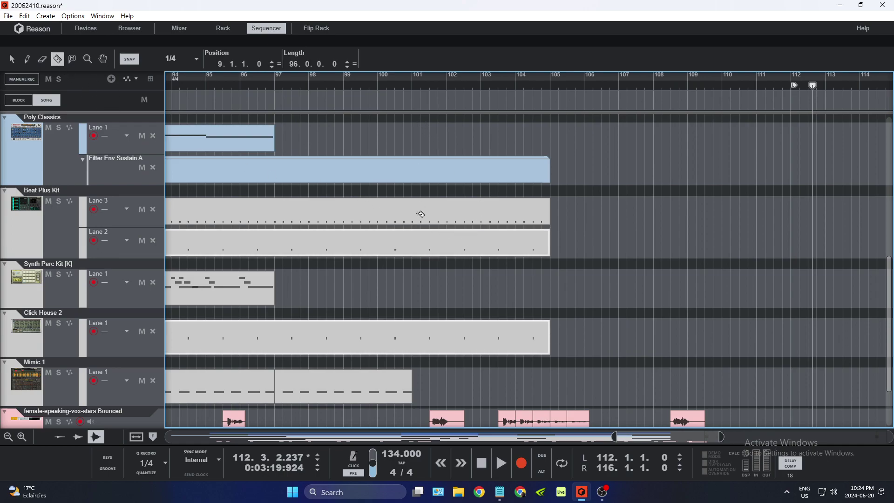
click(419, 329)
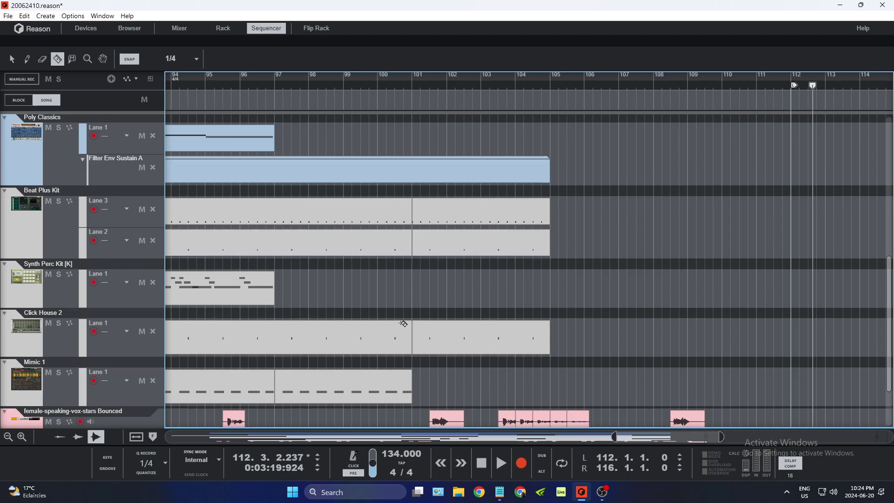
Step: Copy the four-bar Beat Plus Kit and Click House 2 clips from bar 101 to bar 112 and play from there
drag(660, 215, 456, 343)
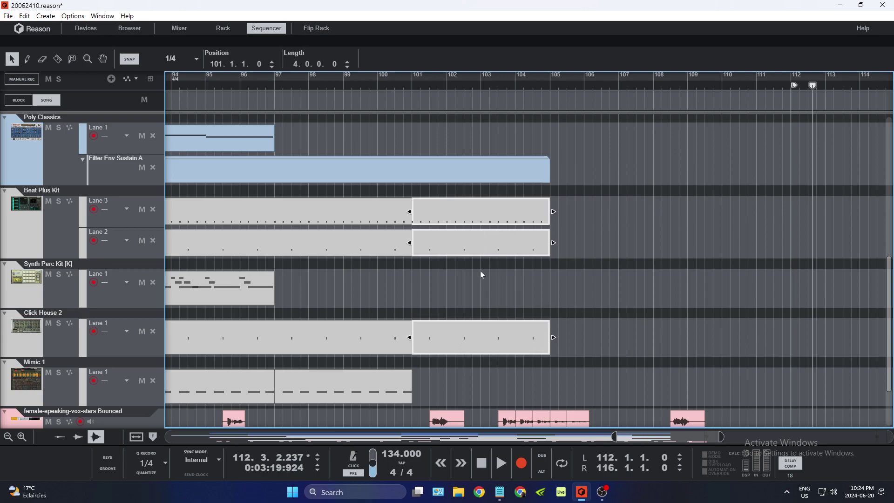
drag(490, 223, 868, 223)
drag(812, 88, 790, 89)
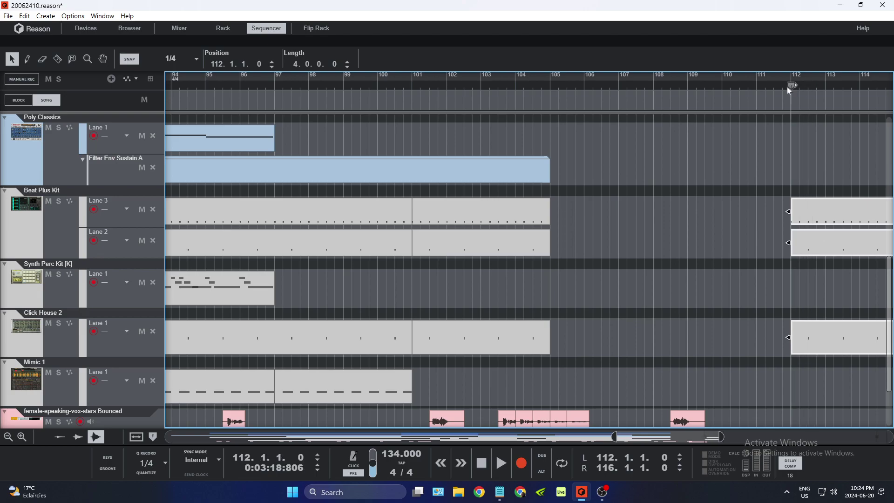
click(498, 462)
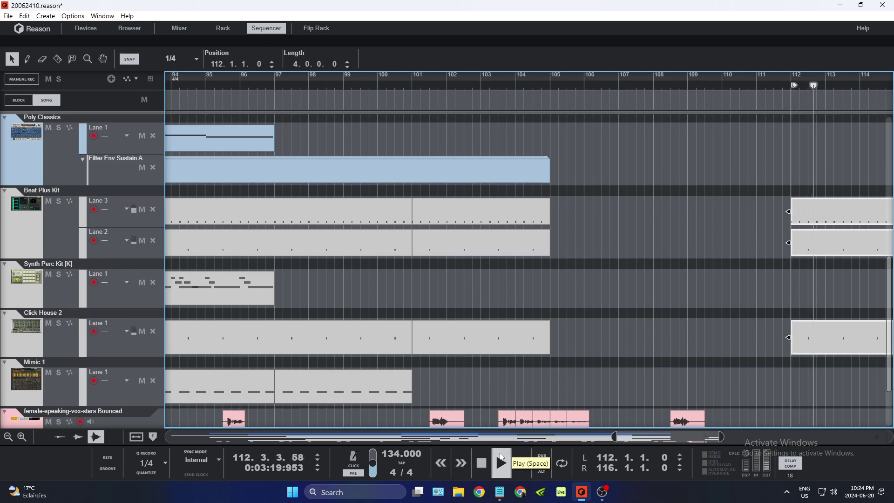
Step: Copy the last four-bar Mimic 1 clip to bar 112 and audition the section from there
click(482, 463)
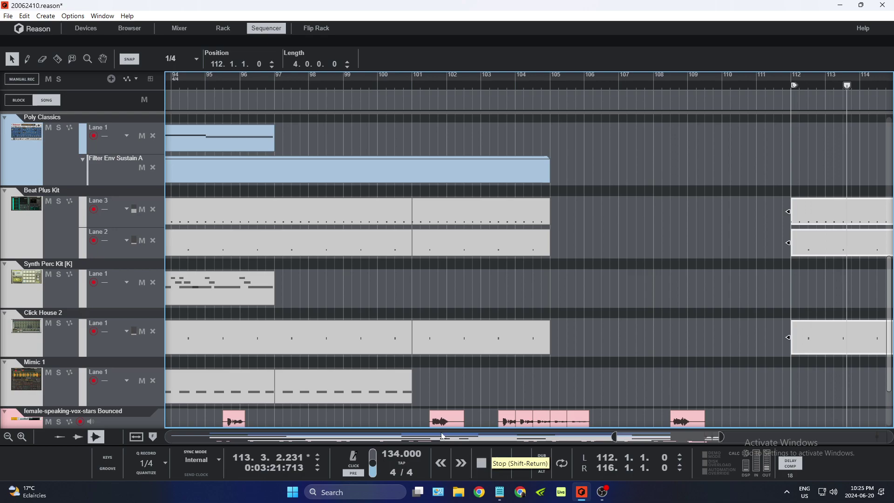
drag(372, 394, 879, 389)
drag(847, 87, 803, 87)
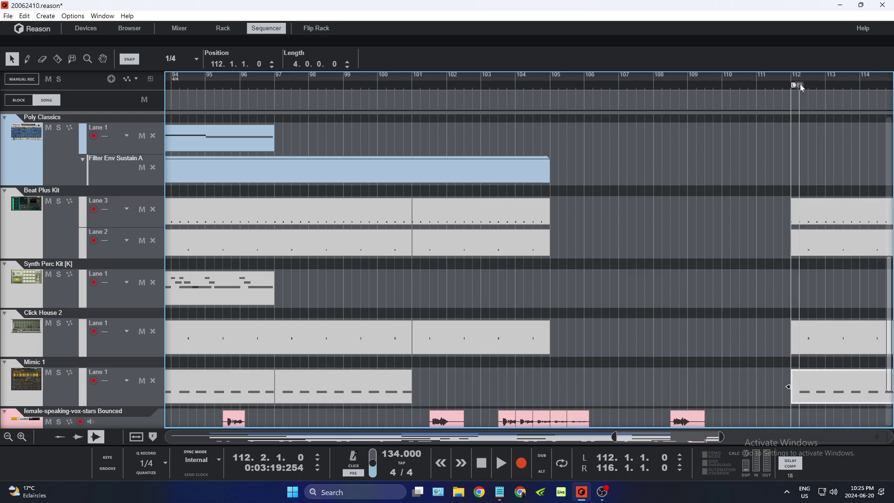
click(502, 463)
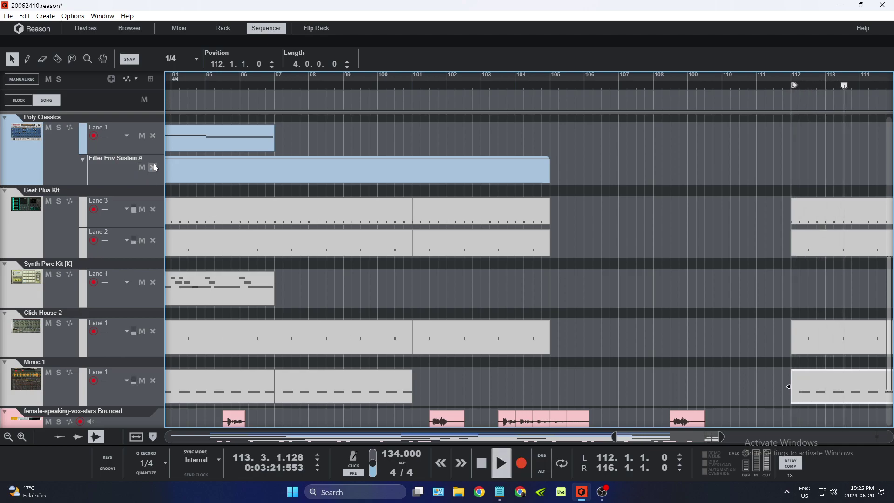
scroll(615, 343, down, 3)
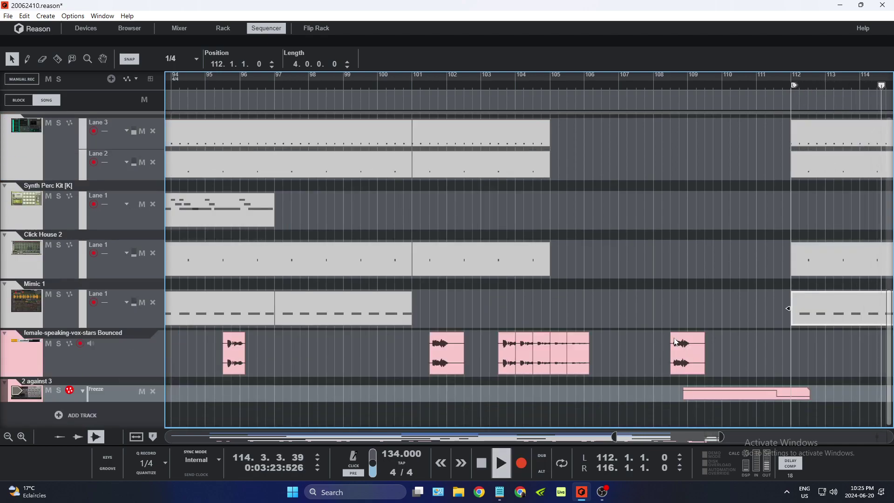
key(space)
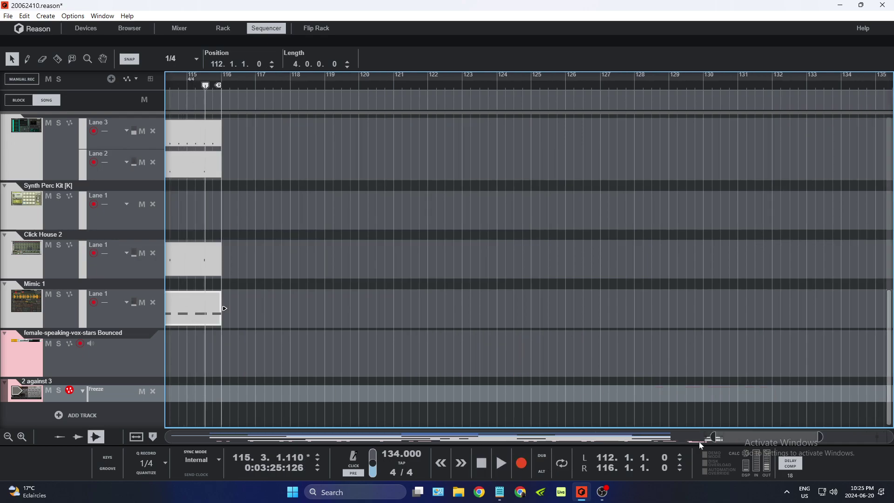
Step: Copy the 16-bar Zebralette3 clip from bar 81 to bar 112
drag(794, 438, 478, 439)
drag(332, 436, 609, 280)
scroll(602, 252, down, 1)
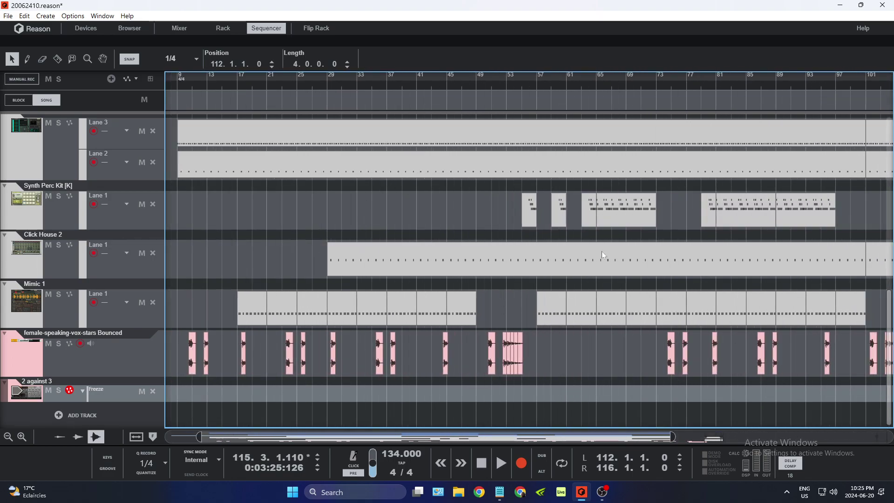
scroll(508, 282, up, 5)
click(758, 245)
drag(196, 443, 412, 276)
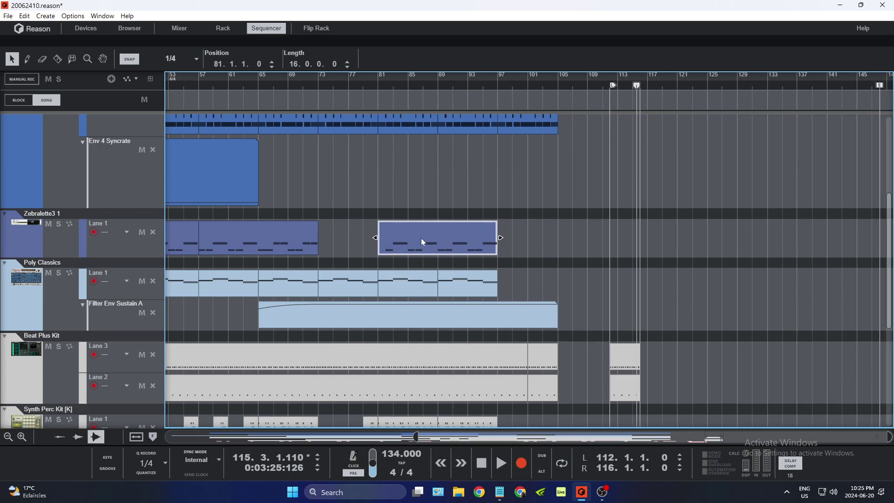
drag(421, 237, 652, 246)
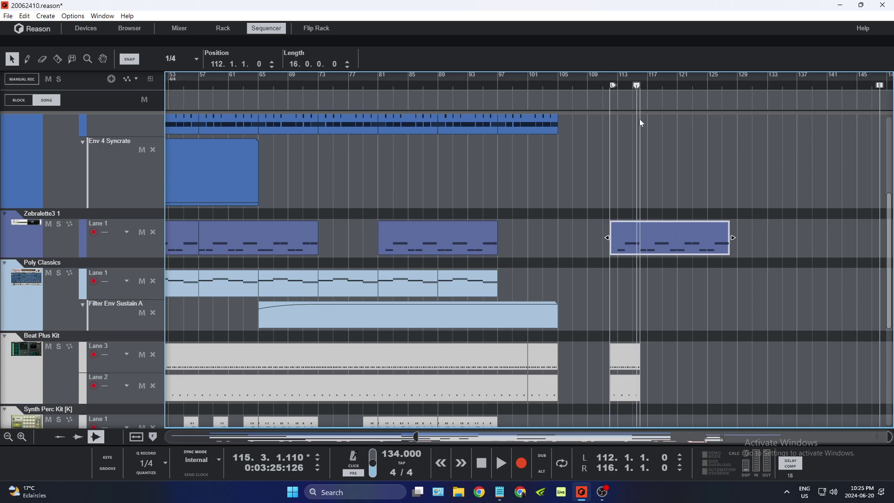
Step: Set the snap value to Grid (Bar) and play the song from the beginning
mouse_move(638, 87)
mouse_down()
mouse_move(512, 95)
mouse_move(256, 88)
mouse_up()
click(182, 58)
click(200, 83)
click(482, 462)
click(483, 462)
click(502, 464)
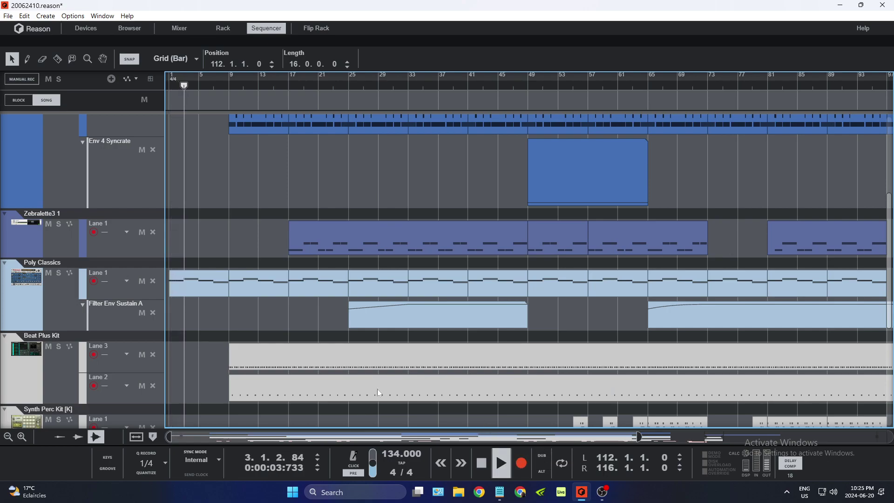
Step: Collapse the Env 4 Syncrate and Poly Classics automation lanes and move the Click House 2 and Mimic 1 tracks above Synth Perc Kit
click(83, 141)
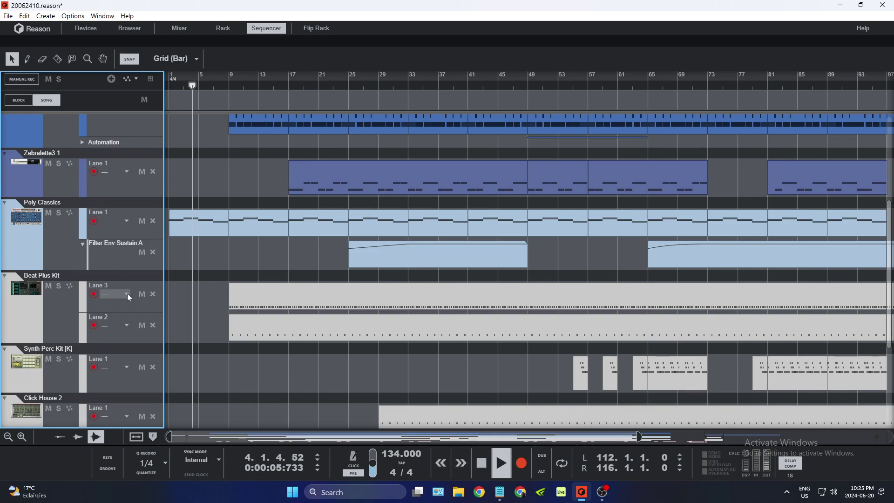
click(82, 243)
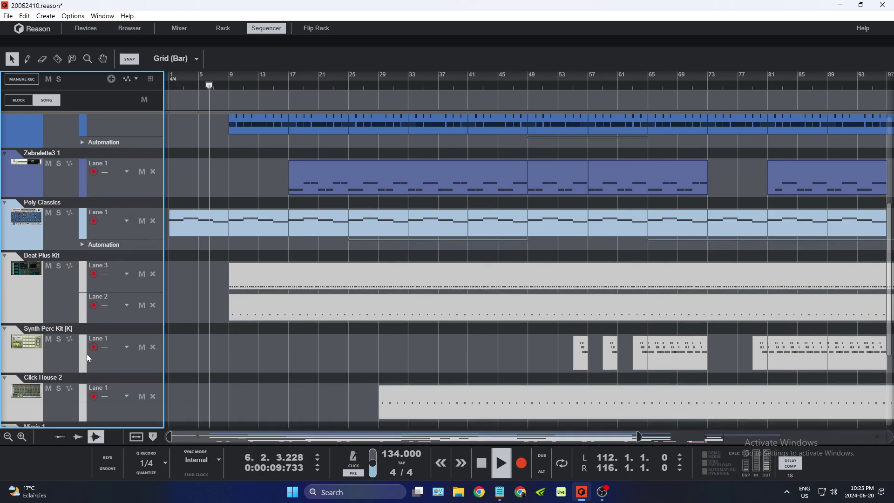
drag(11, 407, 11, 345)
scroll(62, 365, down, 3)
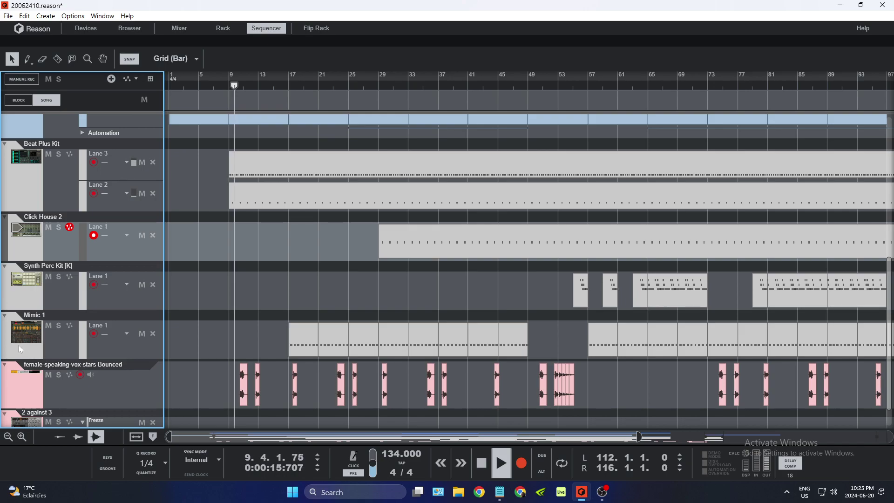
drag(13, 339, 11, 275)
scroll(495, 387, down, 1)
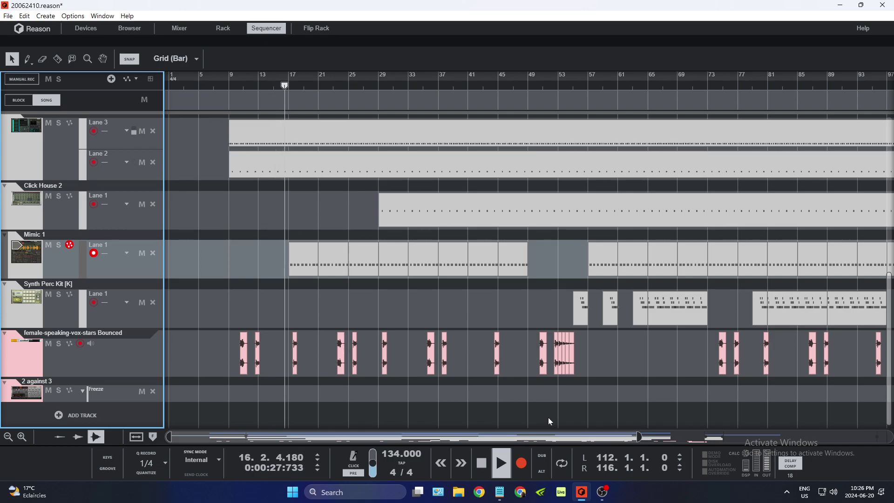
Step: Duplicate the four-bar drum and Mimic 1 clips at bar 112 six times and shift the clips before bar 136 to start at bar 113
drag(629, 437, 844, 416)
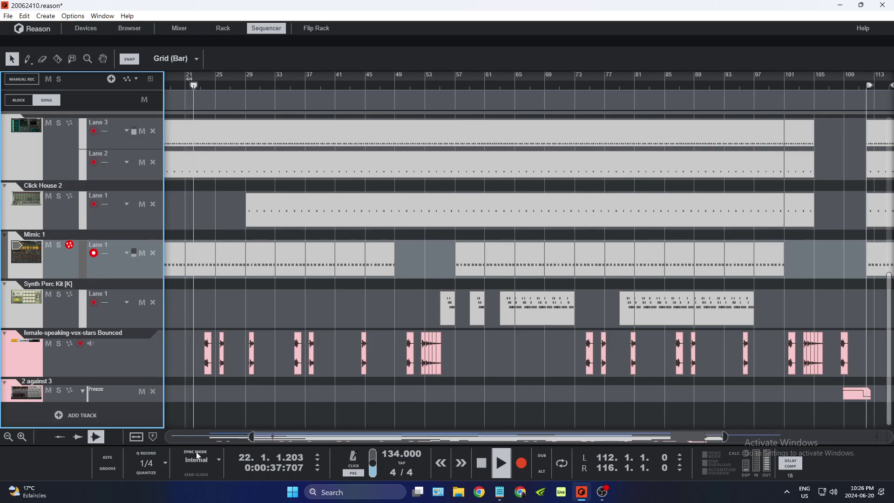
scroll(578, 408, right, 6)
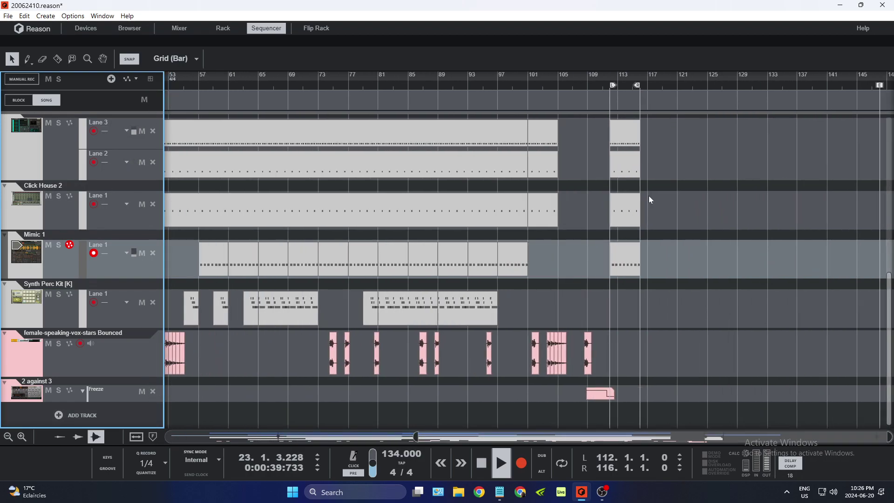
drag(689, 271, 624, 141)
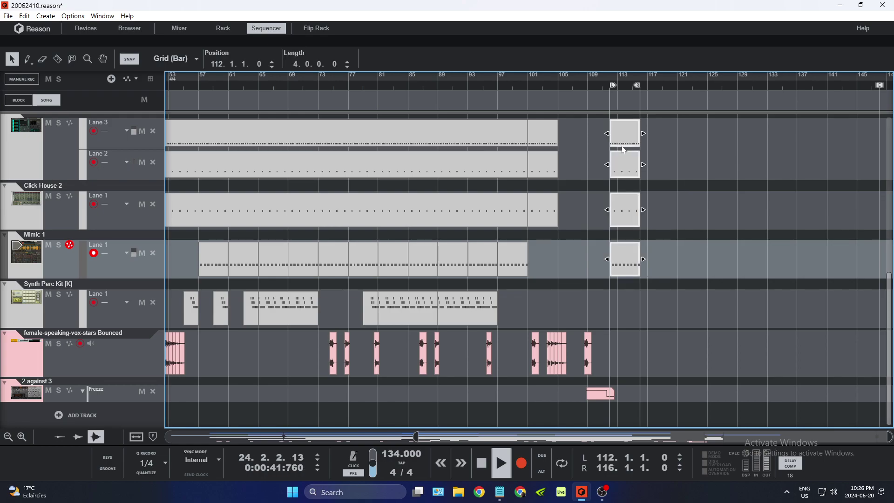
key(ctrl+d)
key(ctrl+d)
key(ctrl+d)
key(ctrl+d)
key(ctrl+d)
key(ctrl+d)
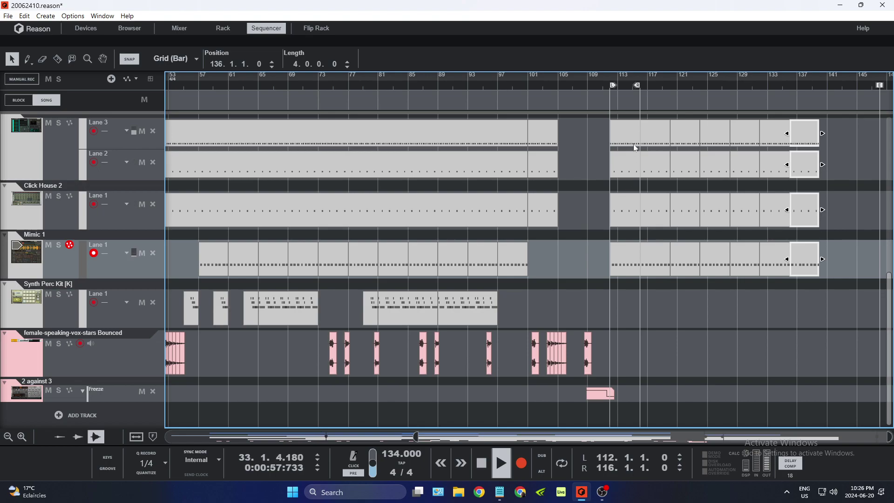
drag(633, 147, 784, 273)
drag(632, 257, 638, 261)
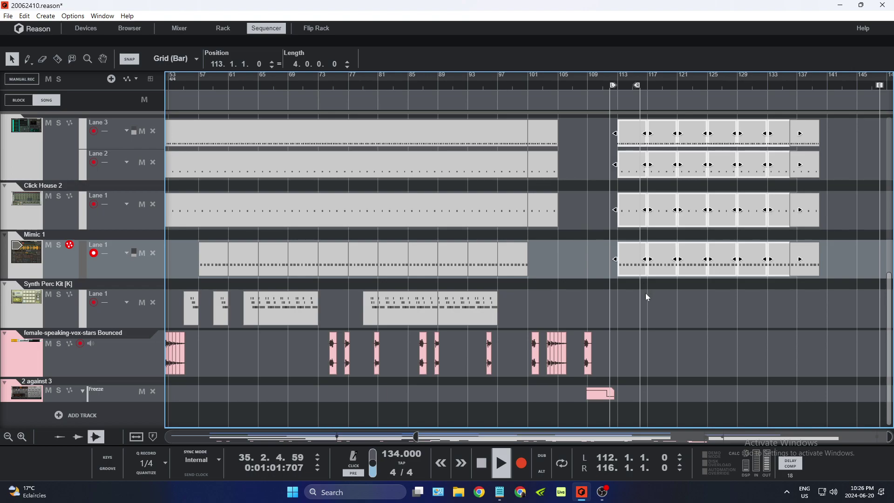
Step: Extend the Freeze automation clip to bar 113 and set the left and right locators to bars 111 and 113
click(612, 396)
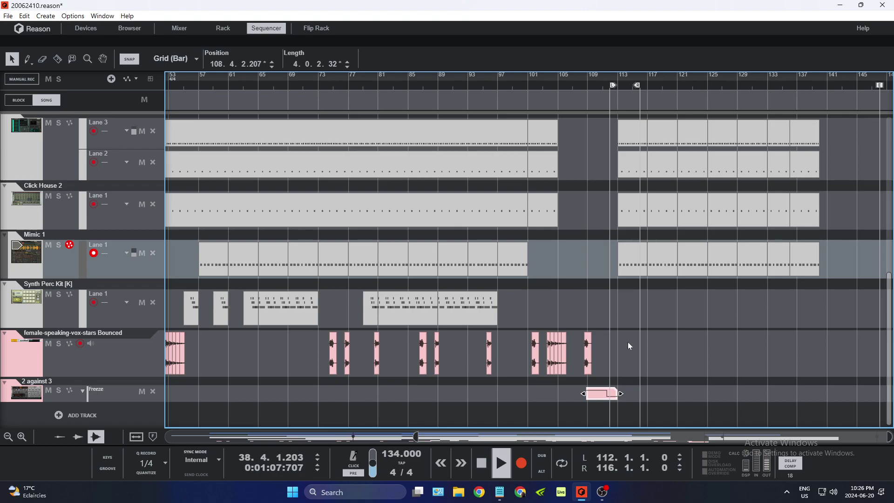
drag(612, 88, 616, 90)
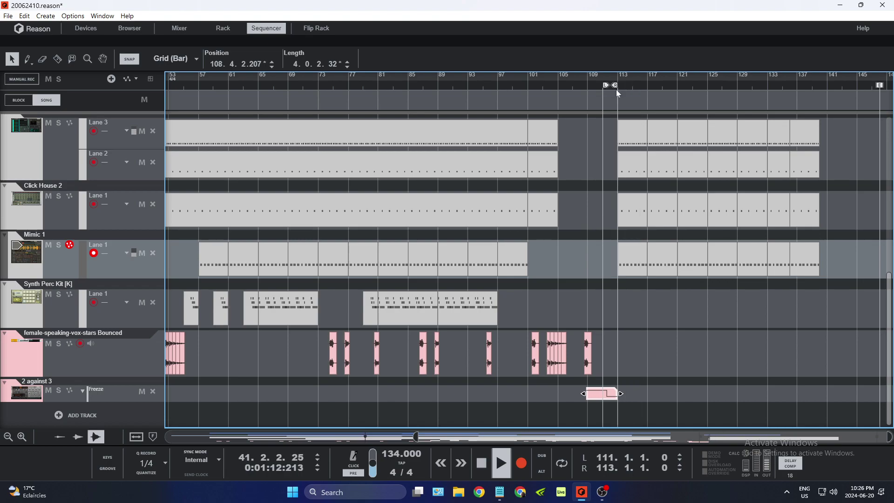
Step: Add a Thor synthesizer below the vocal audio track in the rack
click(222, 30)
drag(450, 239, 520, 334)
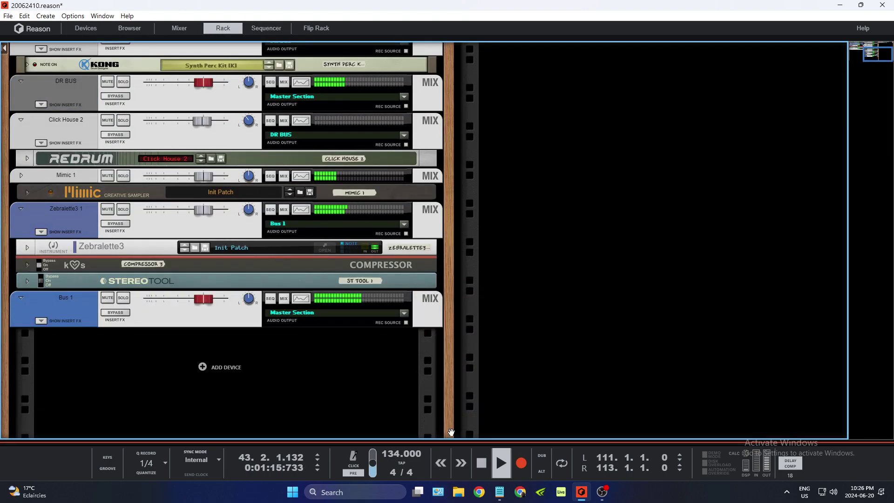
right_click(646, 117)
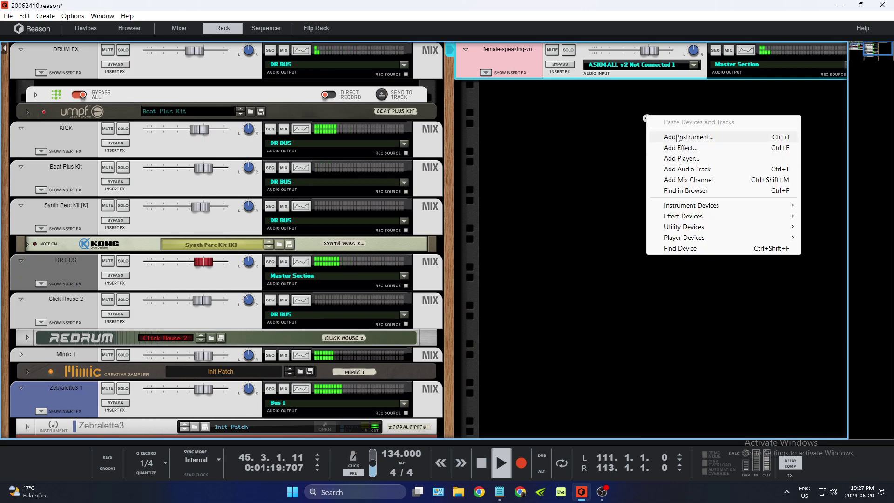
mouse_move(685, 208)
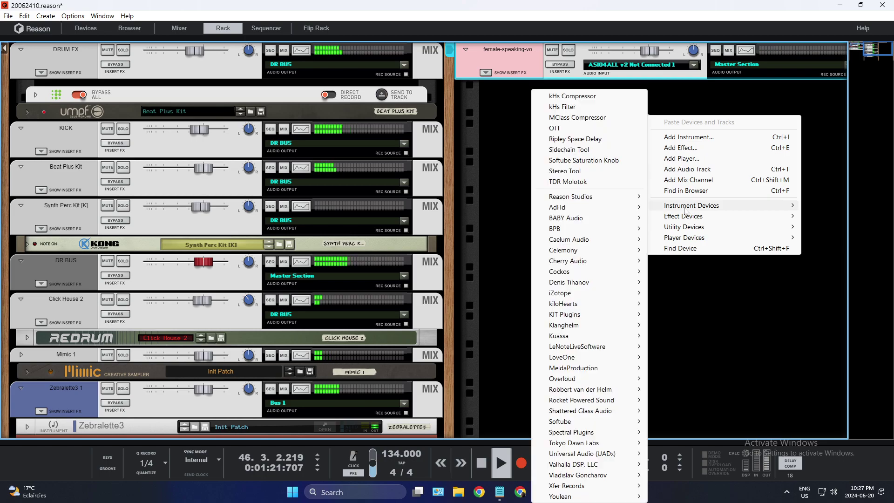
click(562, 224)
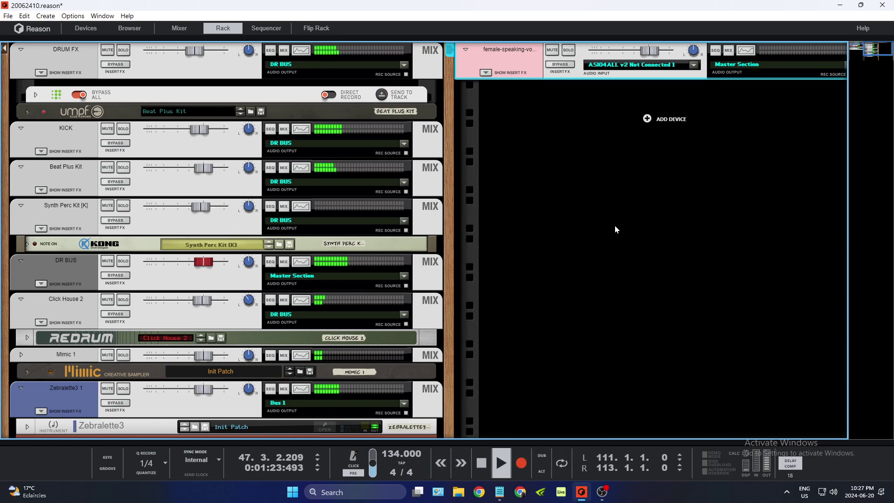
Step: Open Thor's programmer, reset the device to its initial patch and change oscillator 1 to Noise Osc
right_click(514, 147)
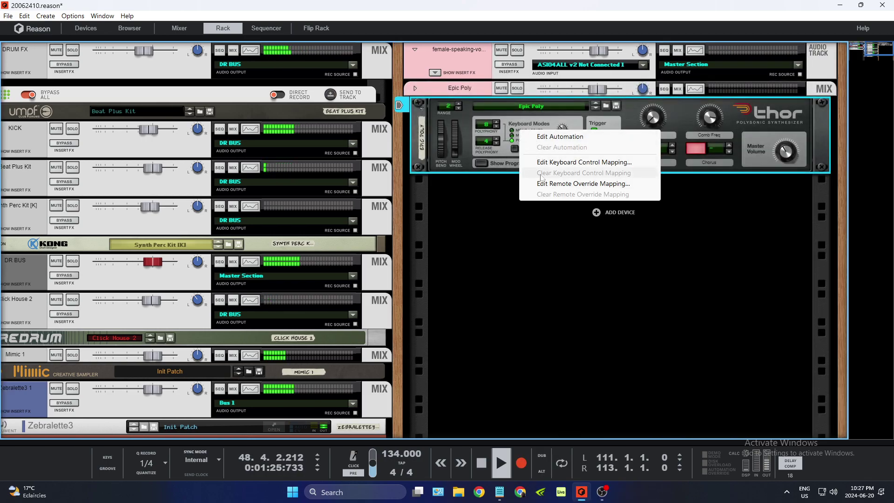
click(485, 164)
right_click(537, 200)
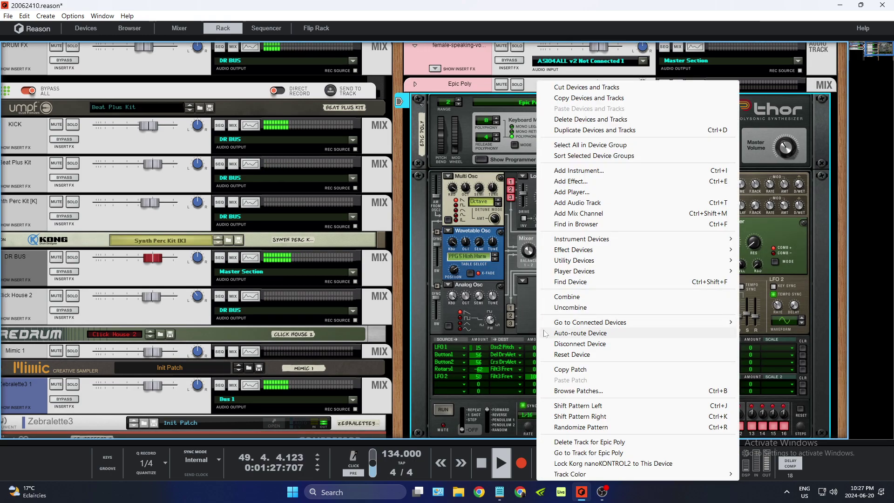
click(572, 355)
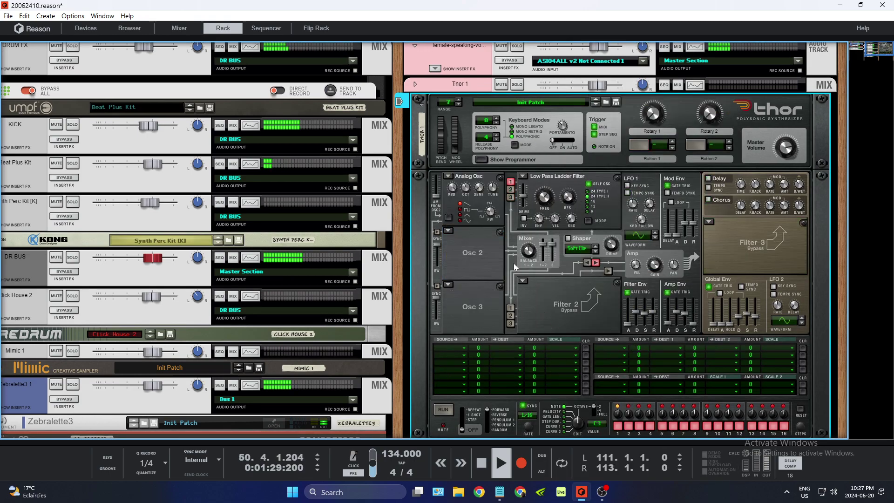
click(450, 176)
click(479, 243)
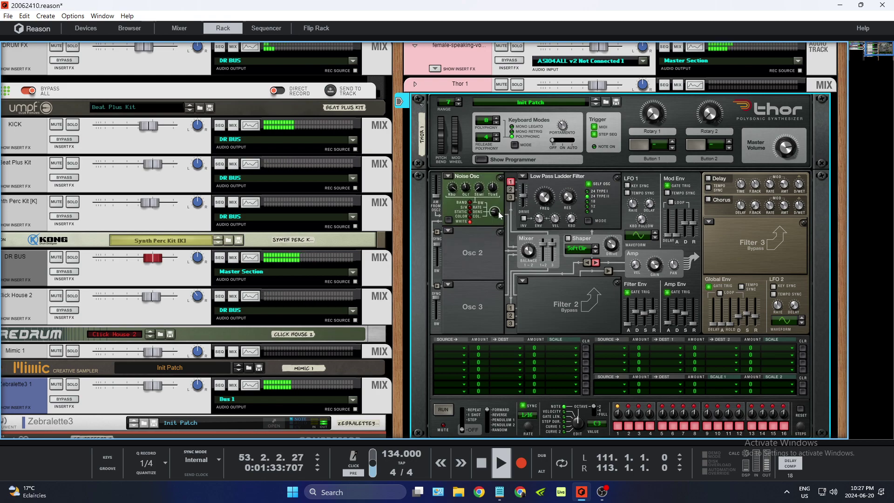
Step: Create a Filter 1 Freq automation lane for Thor and select the Pencil tool in the enlarged sequencer
right_click(547, 199)
click(558, 203)
drag(596, 240, 590, 92)
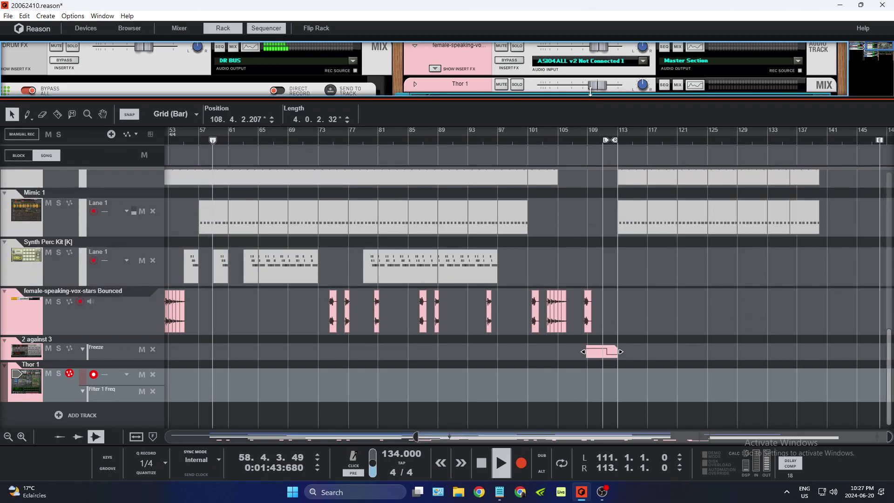
click(27, 114)
click(69, 170)
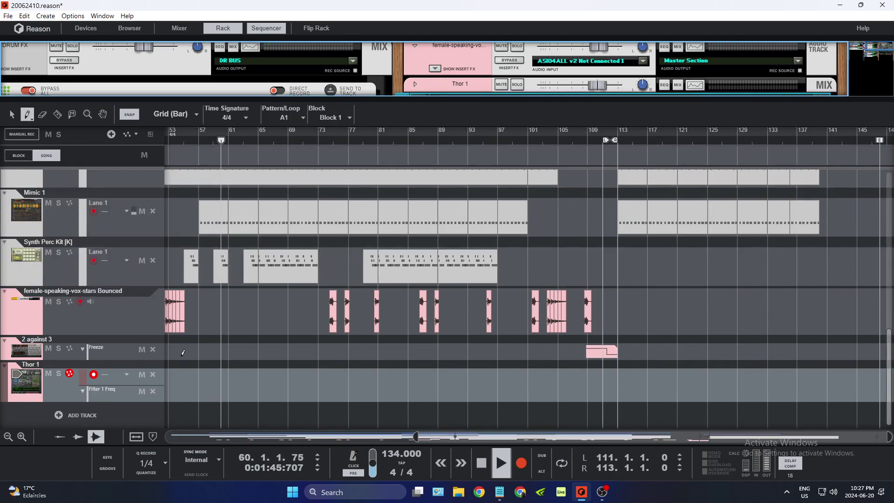
Step: Set the Thor track's color to Bright Lime
right_click(37, 382)
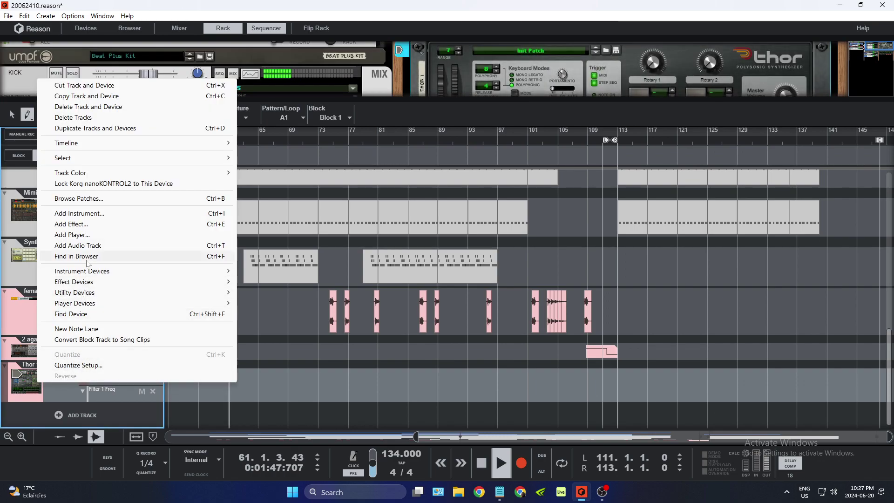
mouse_move(96, 176)
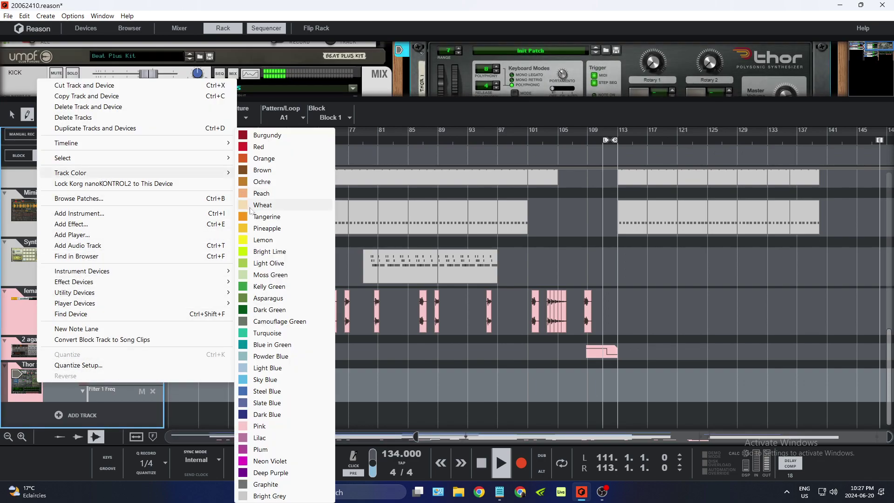
click(258, 251)
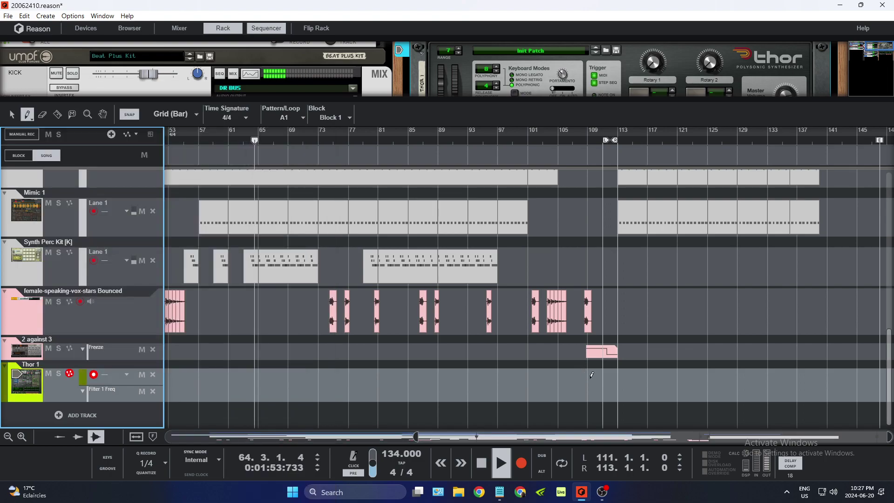
Step: Draw a note clip from bar 111 to bar 117 on the Thor track and add a matching Filter 1 Freq automation clip
drag(605, 376, 648, 379)
click(608, 393)
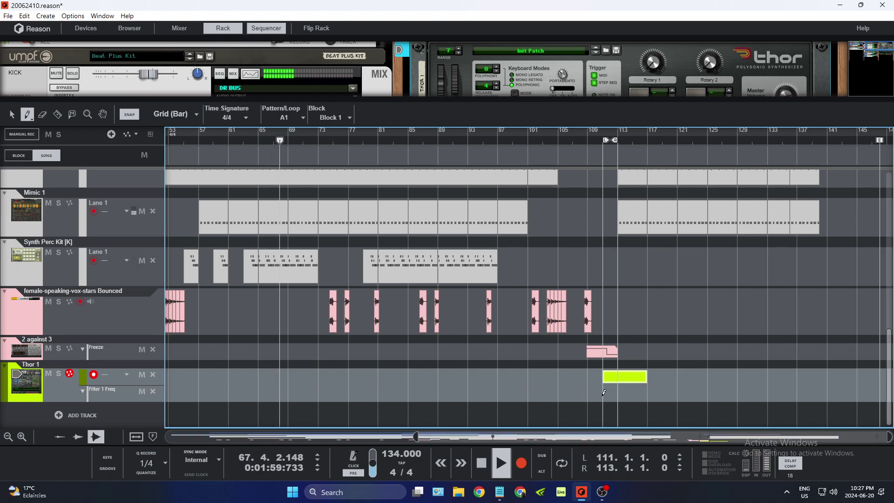
click(609, 393)
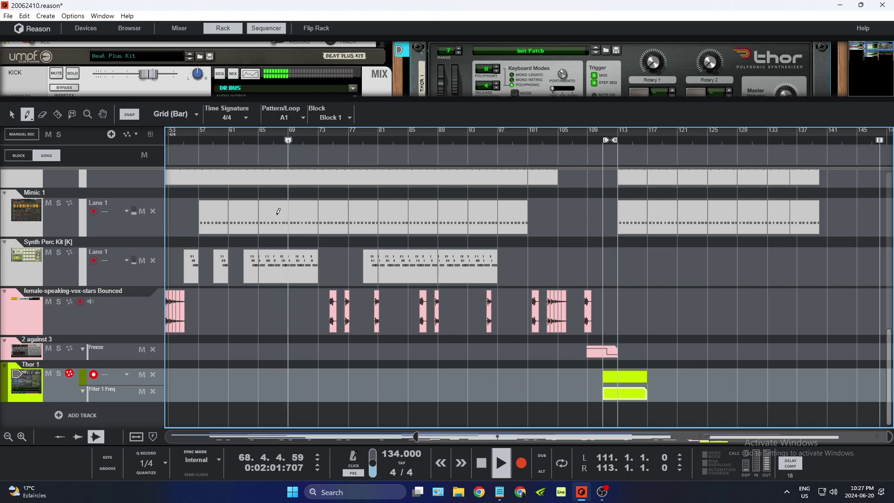
Step: Open Thor's note clip for editing and draw one sustained note from bar 111 to bar 113
click(12, 115)
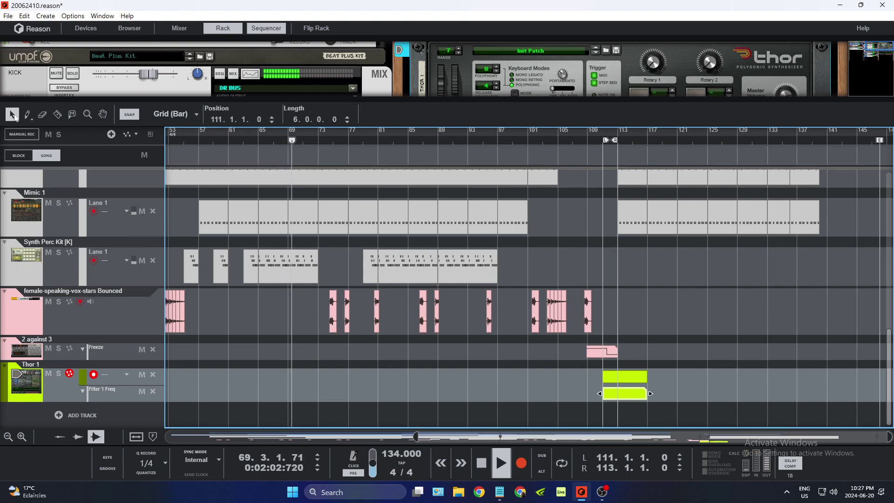
double_click(615, 376)
click(193, 383)
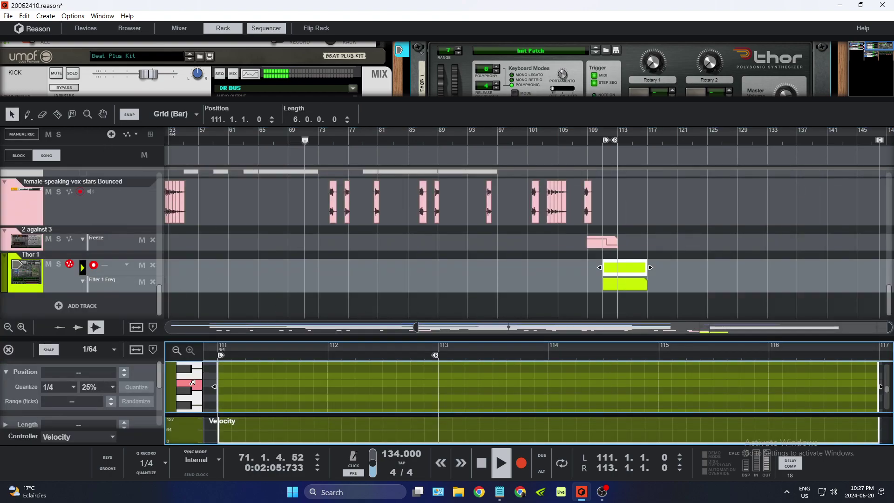
key(p)
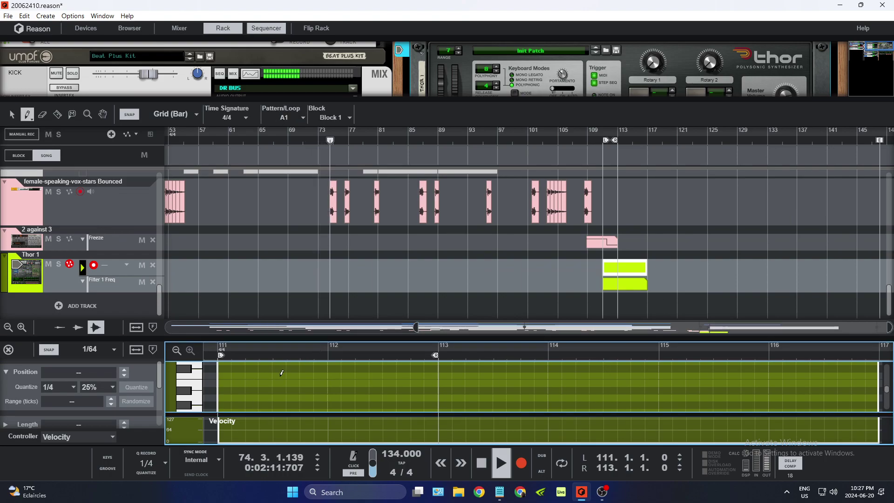
drag(220, 383, 327, 384)
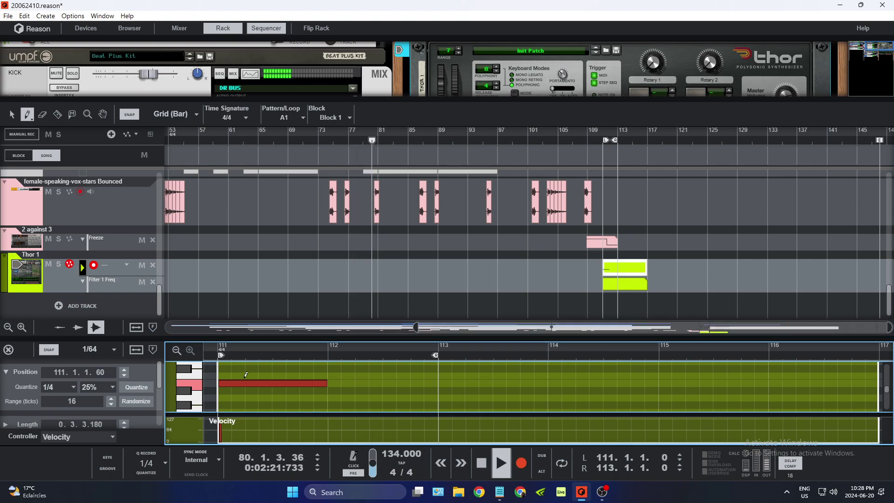
click(12, 114)
drag(327, 384, 441, 393)
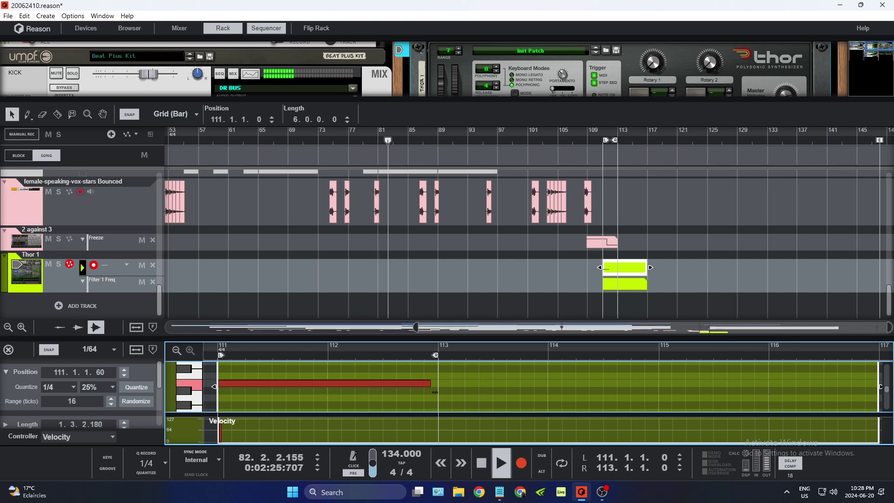
Step: Set the snap value to 1/4 and draw a rising Filter 1 Freq ramp from bar 111 to value 118 at bar 113
click(113, 350)
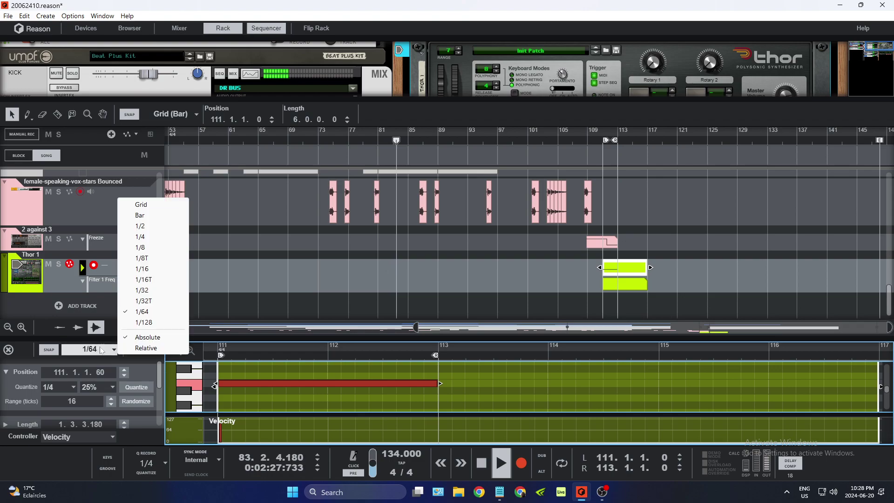
click(149, 237)
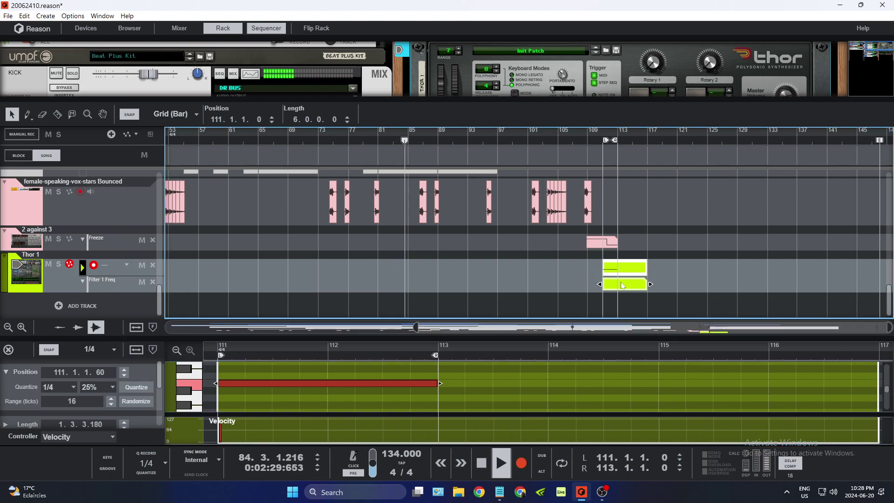
click(621, 281)
drag(335, 338, 344, 373)
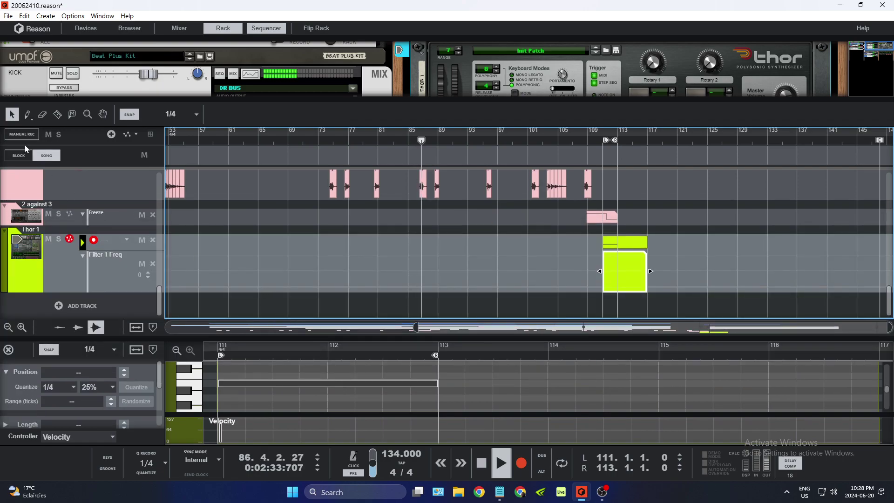
click(29, 117)
click(606, 286)
click(618, 257)
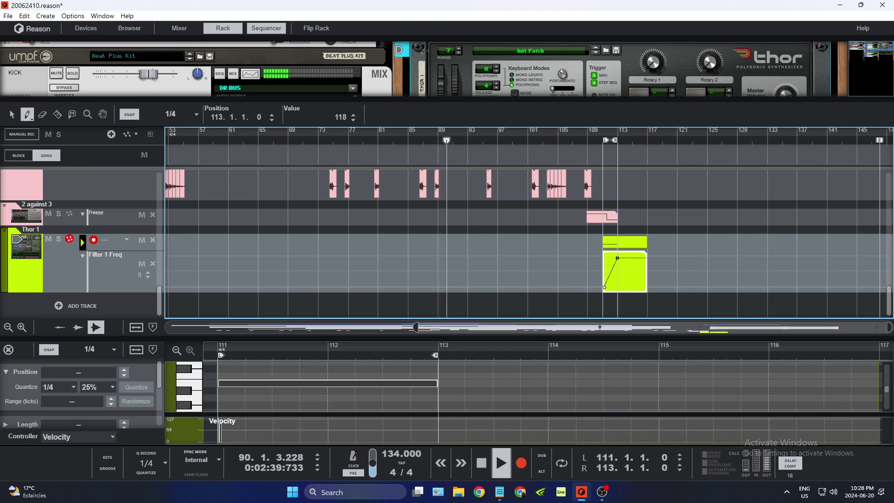
Step: Move the 16-bar Zebralette clip near the song's ending one bar later so it starts at bar 113
mouse_move(610, 500)
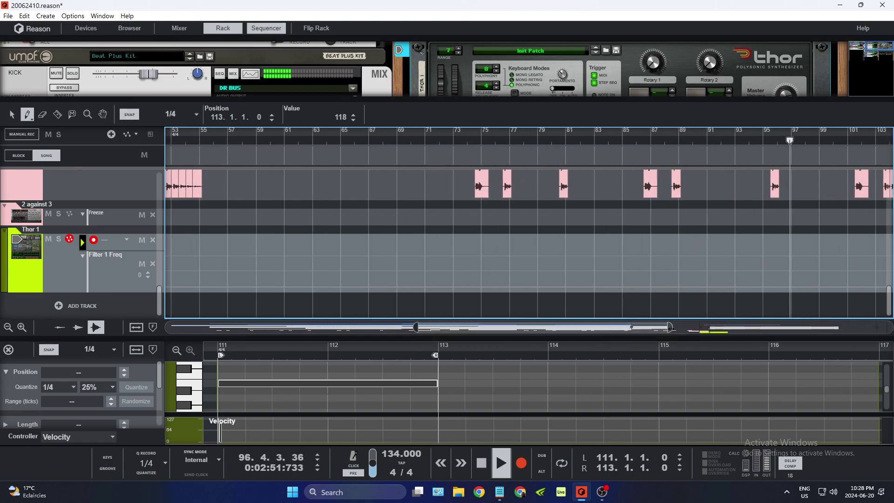
drag(643, 333, 832, 343)
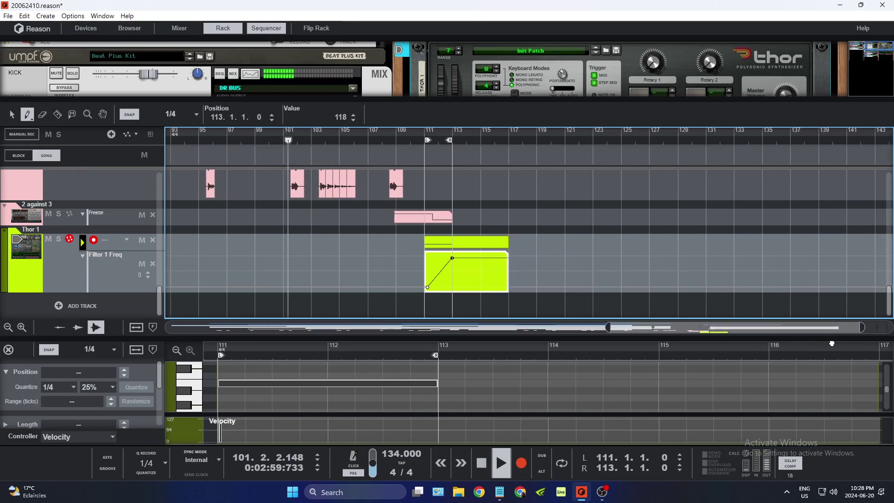
scroll(706, 296, up, 5)
scroll(707, 291, down, 3)
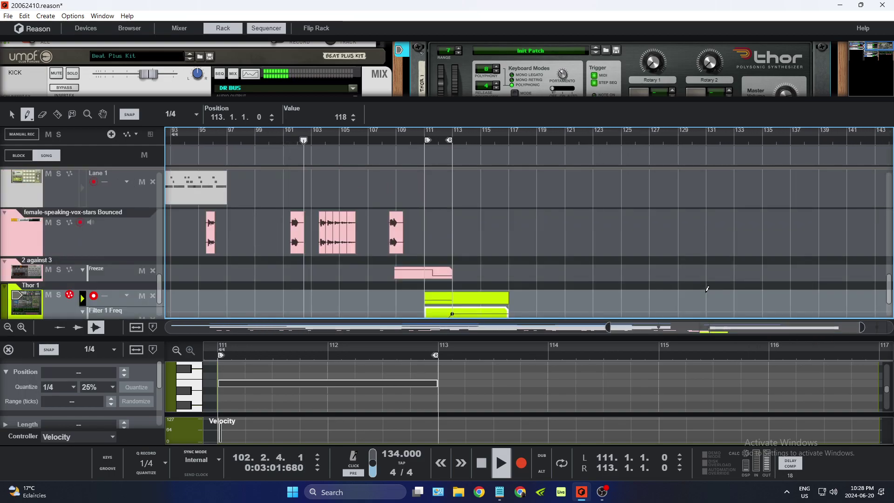
scroll(708, 289, up, 3)
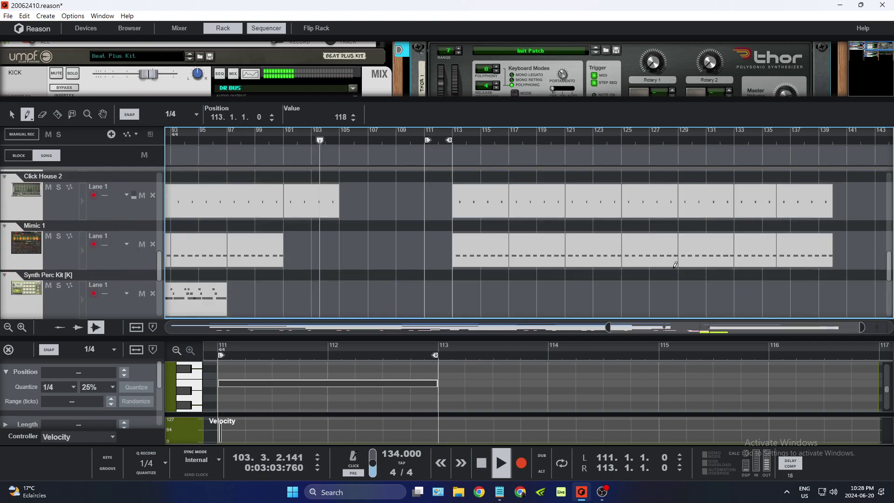
scroll(676, 274, up, 3)
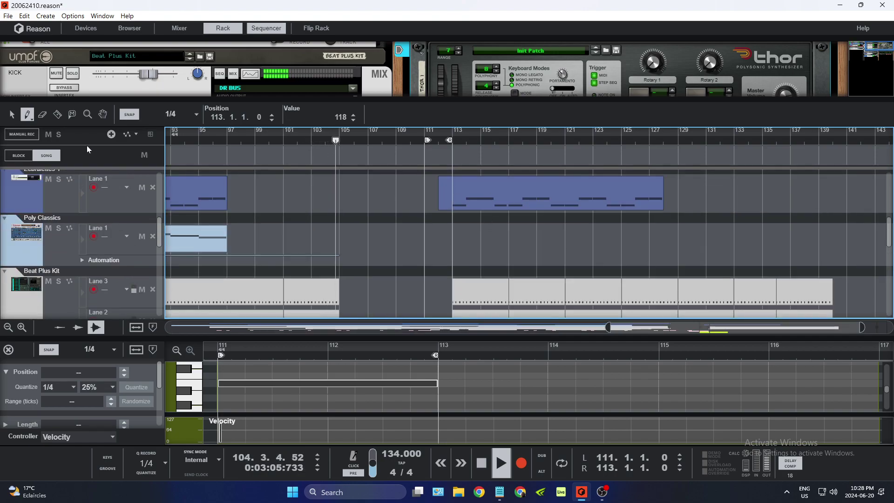
key(q)
click(483, 195)
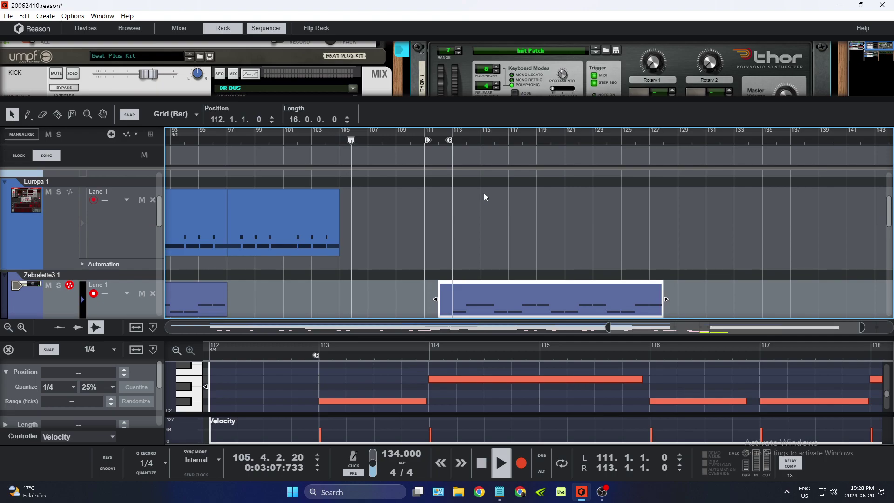
drag(473, 290, 485, 292)
Step: Look over the ending's tracks while the transition into bar 113 plays, and stop playback after it
scroll(488, 298, down, 2)
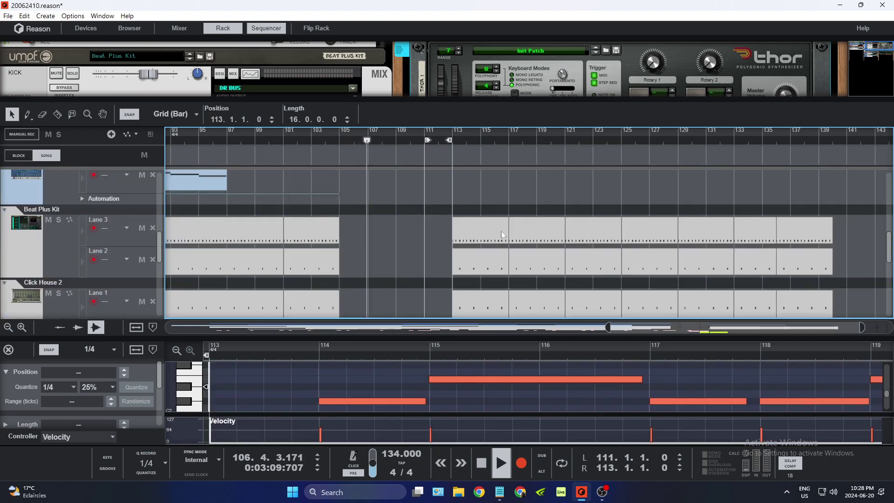
scroll(502, 228, up, 4)
scroll(502, 241, down, 5)
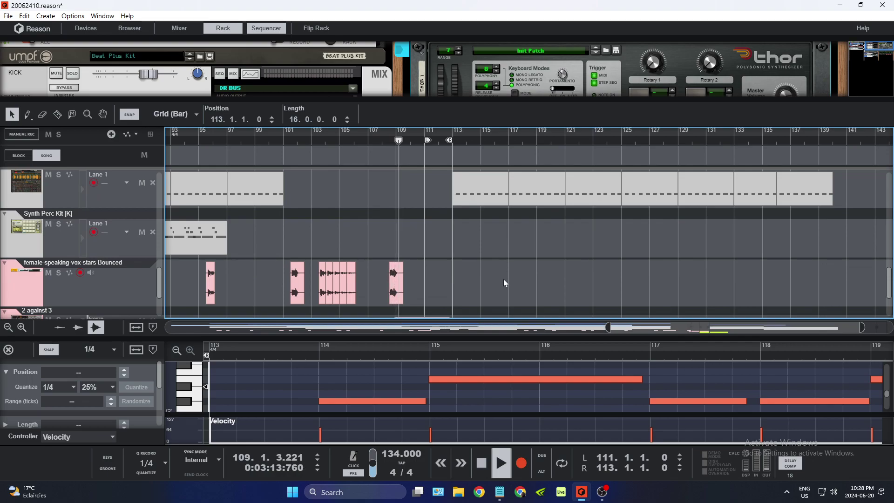
scroll(504, 278, down, 2)
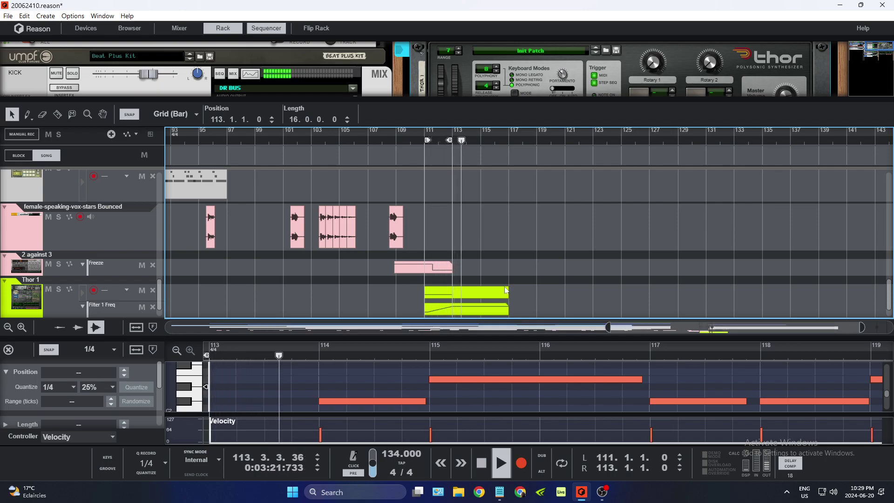
click(481, 463)
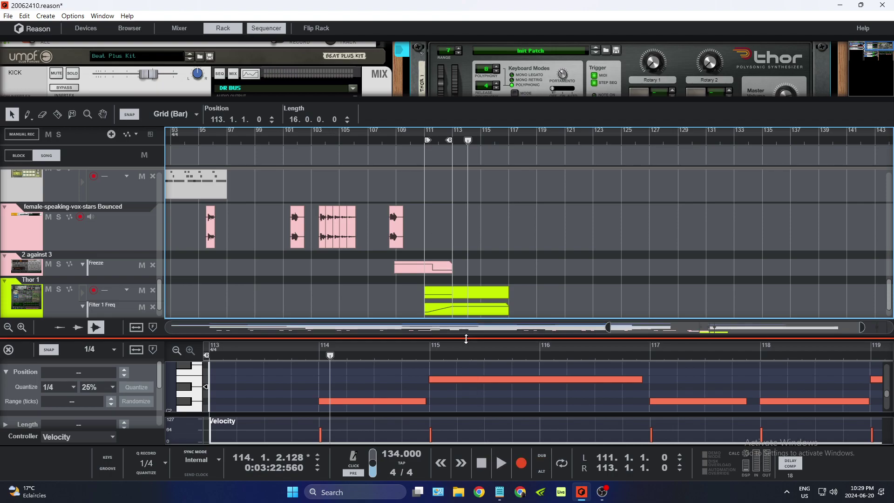
Step: Stretch Thor's note clip to 28 bars and its Filter 1 Freq clip to 27 bars, with both starting at bar 109
click(446, 296)
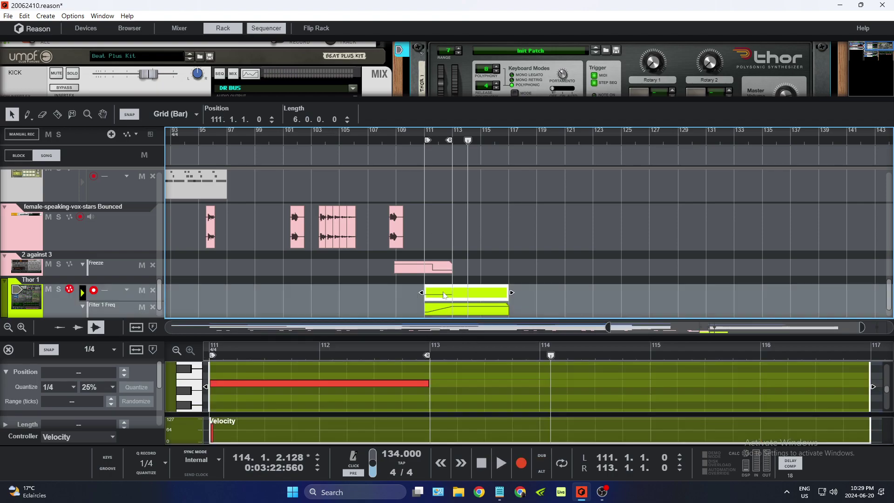
drag(422, 294, 339, 297)
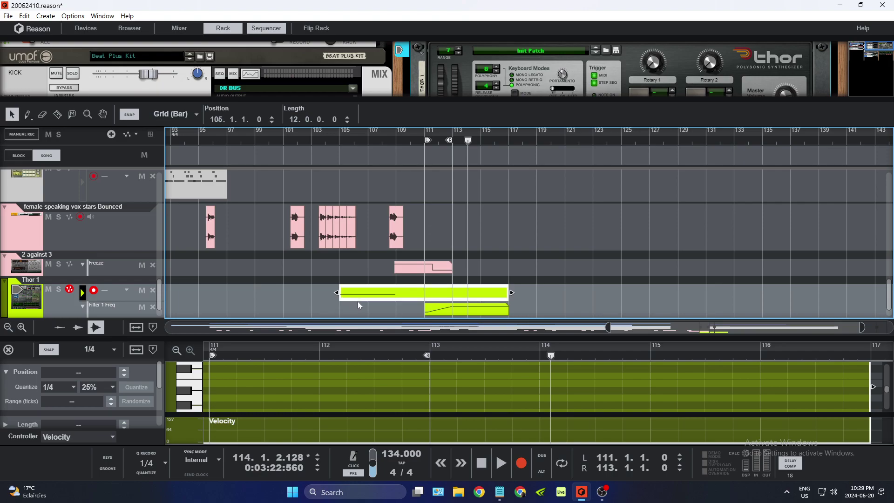
drag(511, 292, 733, 300)
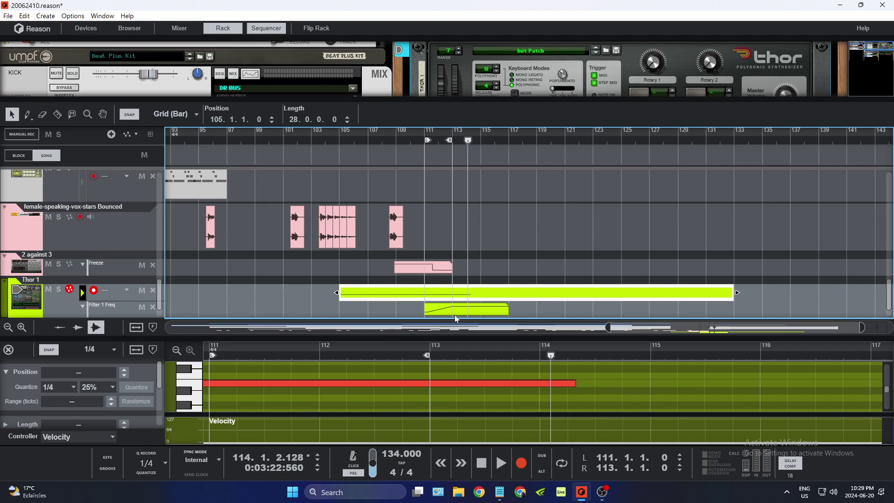
drag(424, 310, 350, 314)
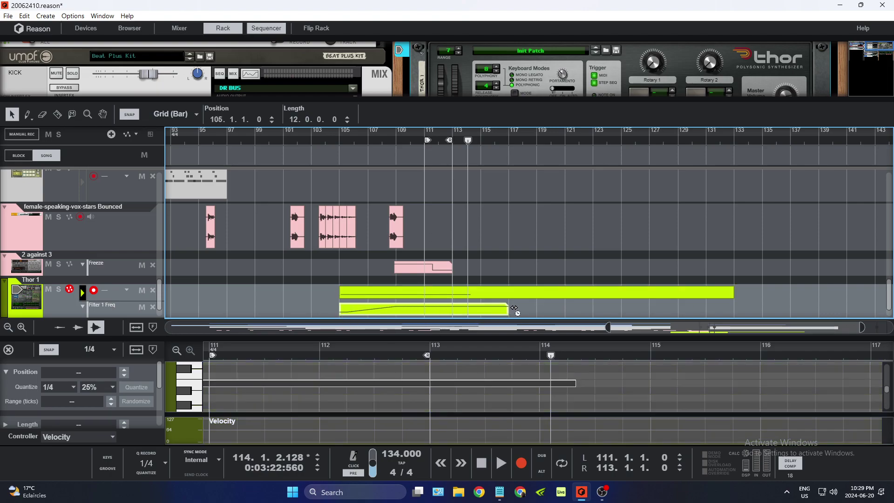
drag(512, 308, 694, 309)
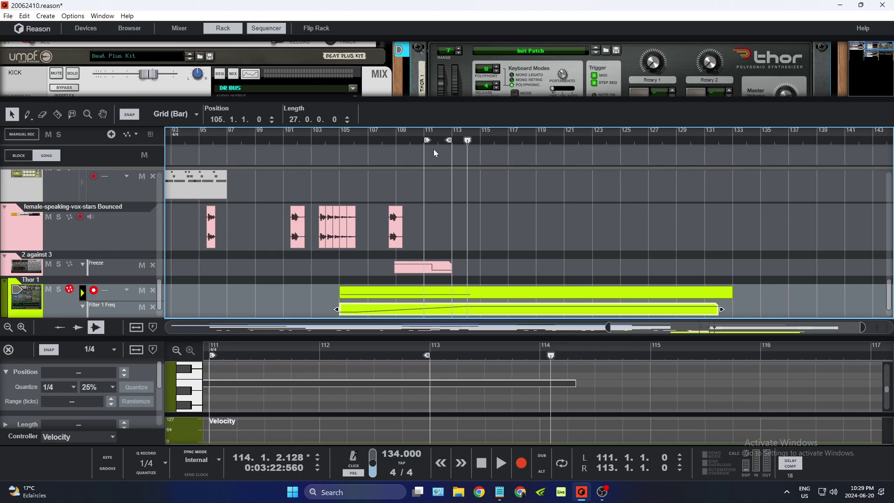
click(366, 272)
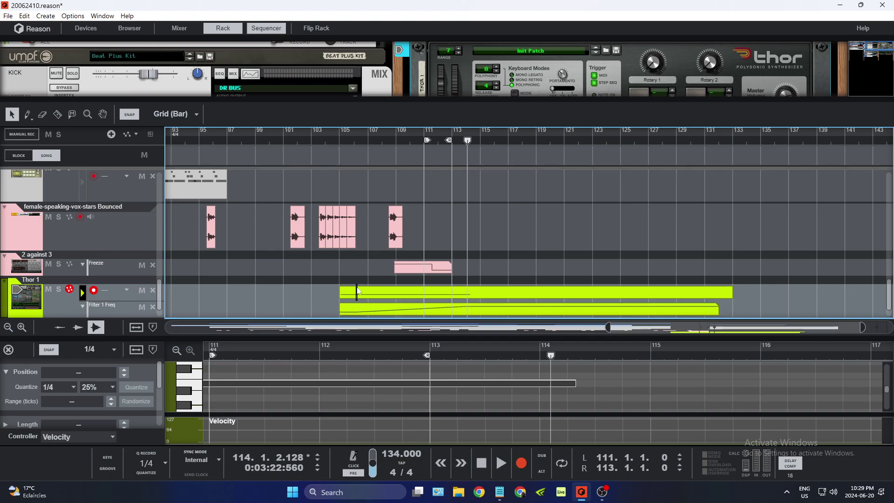
drag(400, 310, 440, 296)
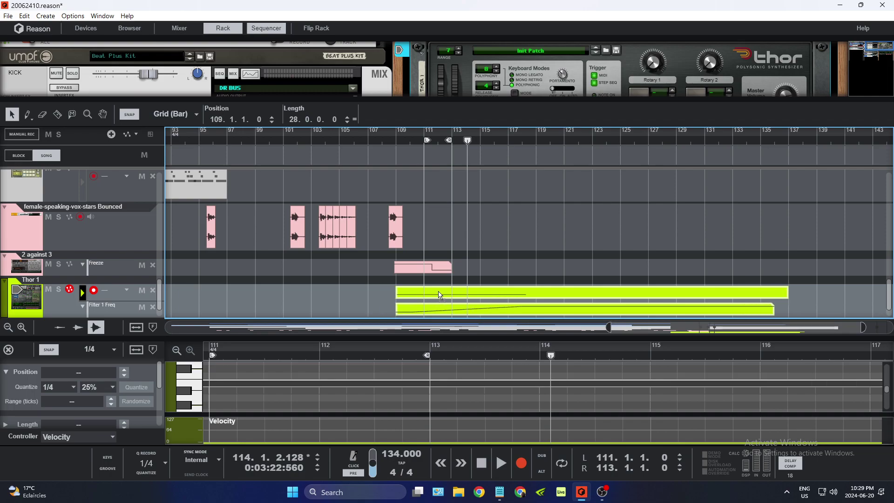
Step: Set the loop locators to bars 107 and 108 and remove the bar between them
drag(427, 140, 371, 141)
drag(452, 141, 382, 142)
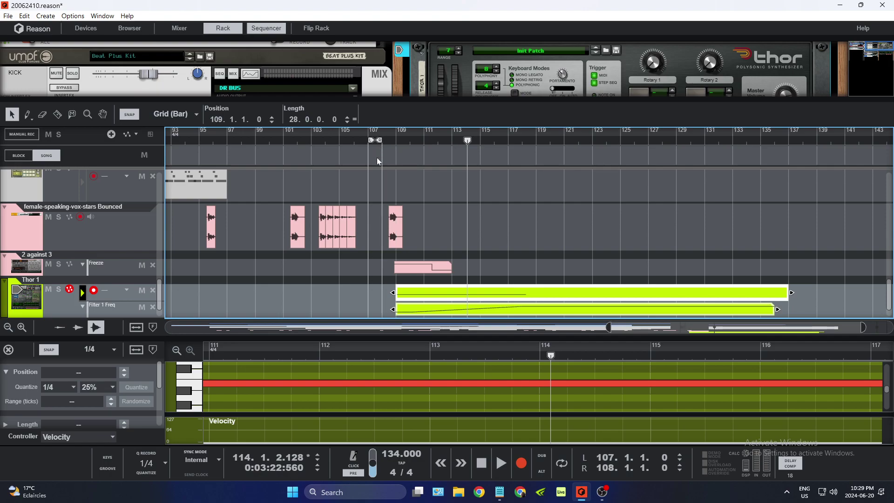
right_click(377, 186)
mouse_move(403, 197)
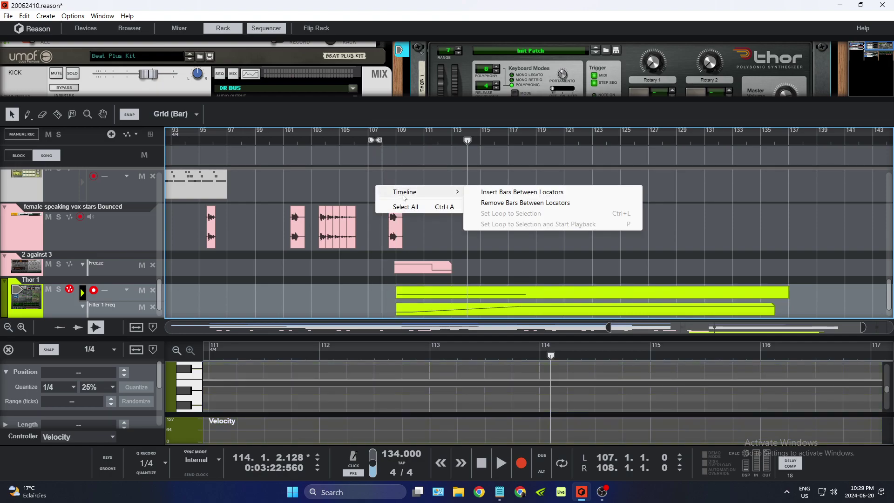
click(492, 204)
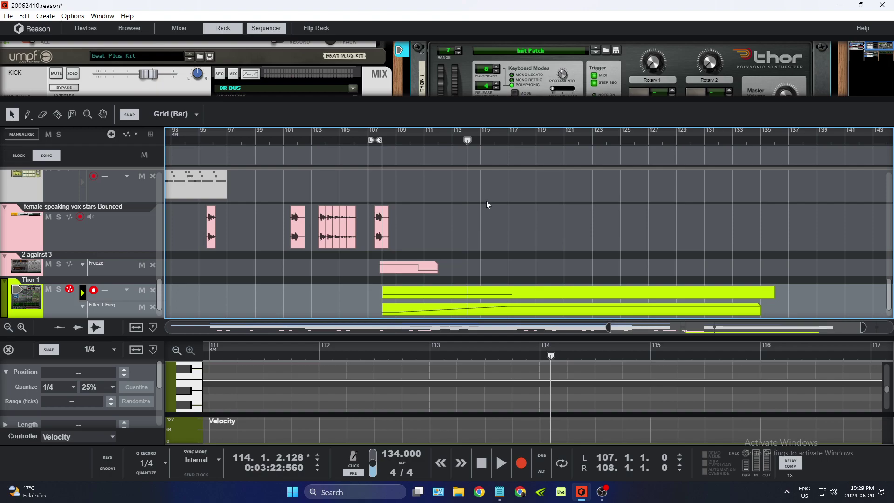
Step: Set the loop locators to bars 106 and 107 and remove the bar between them
drag(373, 141, 359, 140)
click(371, 141)
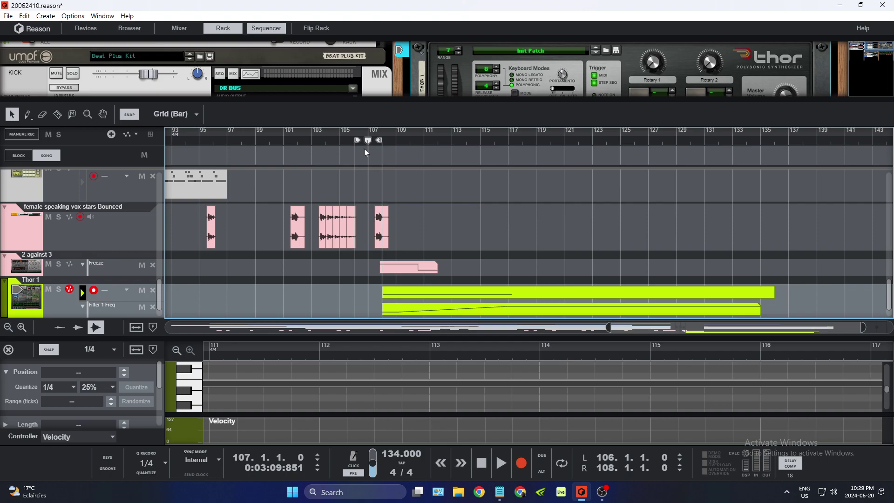
right_click(362, 178)
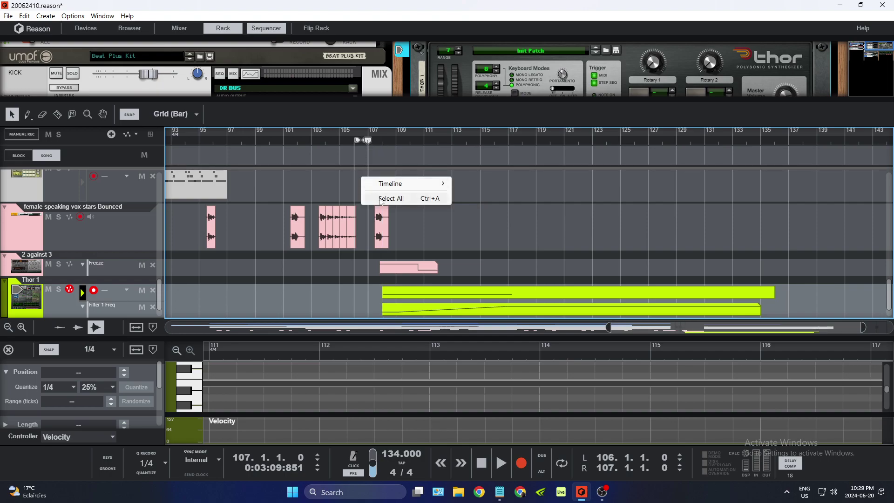
mouse_move(396, 184)
click(475, 195)
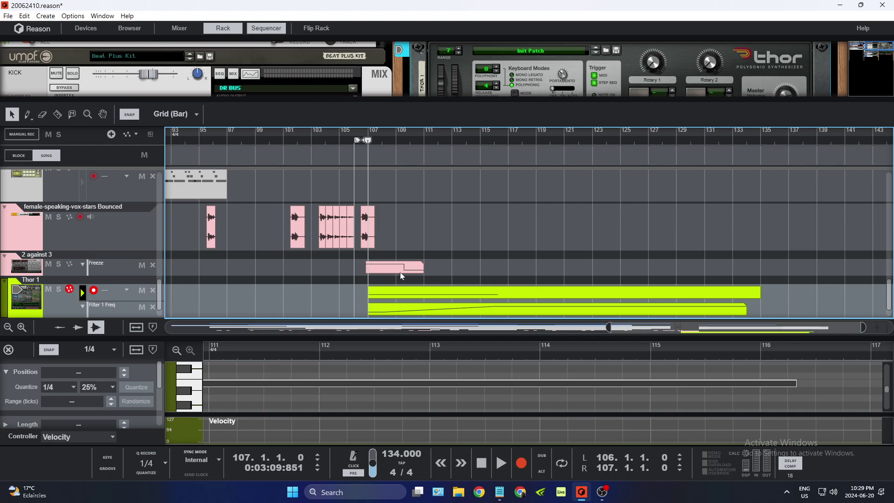
Step: Move both Thor clips one bar earlier to start at bar 106 and play the song from bar 95
click(414, 293)
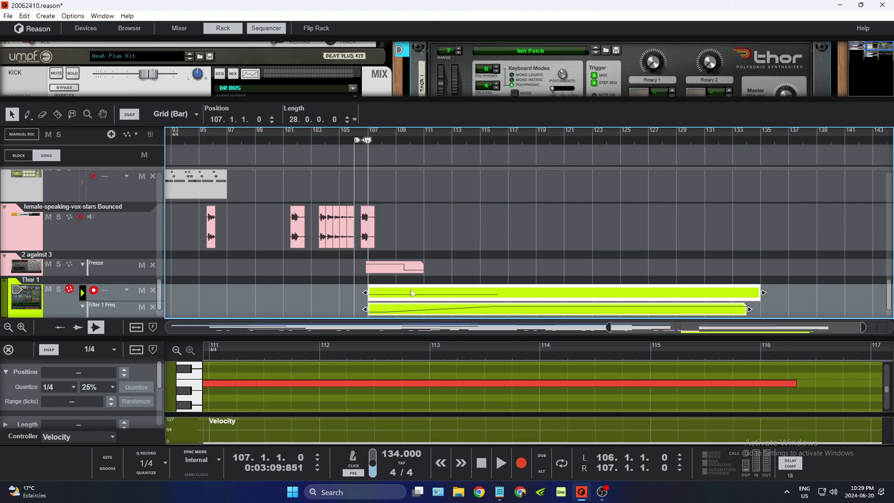
drag(413, 292, 404, 295)
click(397, 294)
click(201, 140)
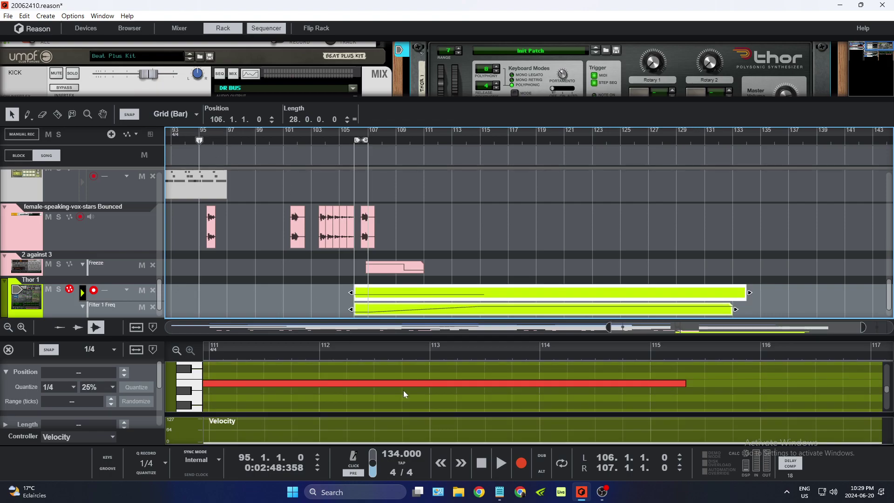
click(501, 464)
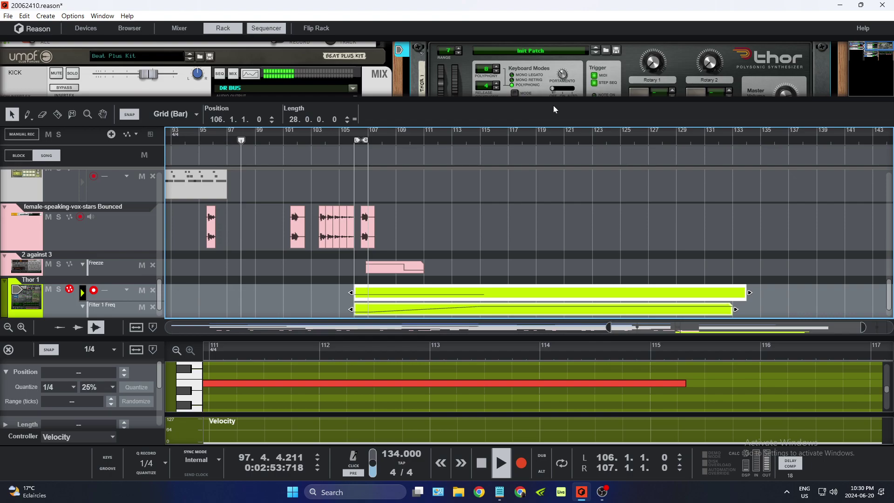
Step: Stop playback and solo the Thor 1 channel in the rack
drag(553, 99, 554, 60)
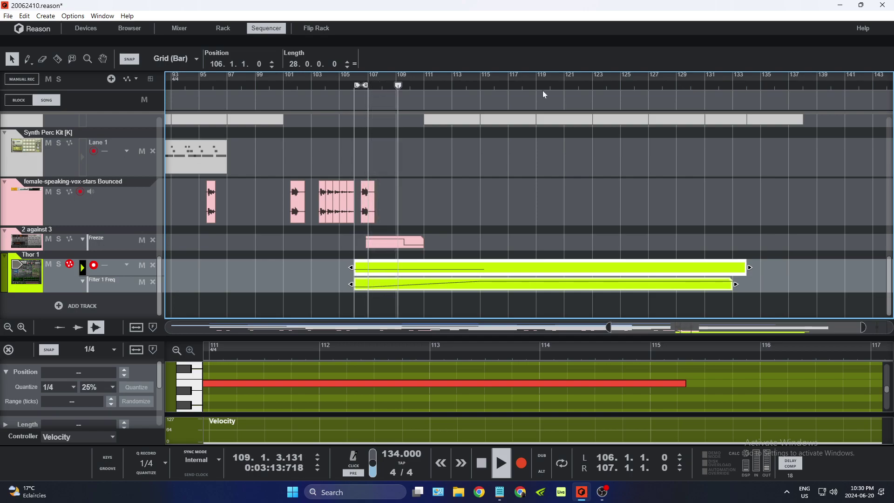
click(487, 466)
click(377, 267)
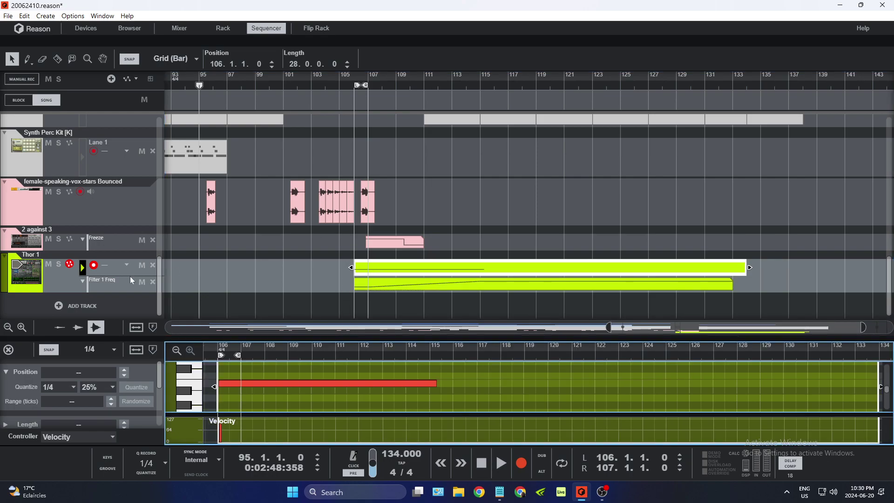
double_click(28, 276)
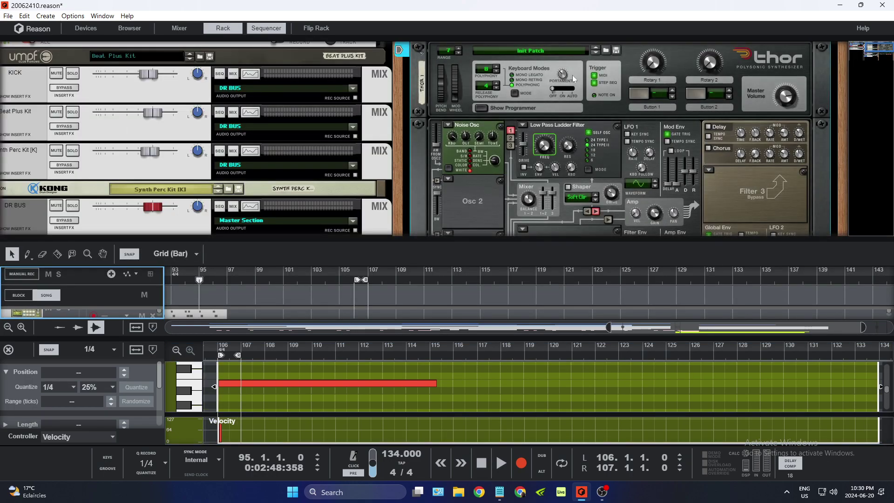
scroll(569, 88, up, 2)
click(519, 89)
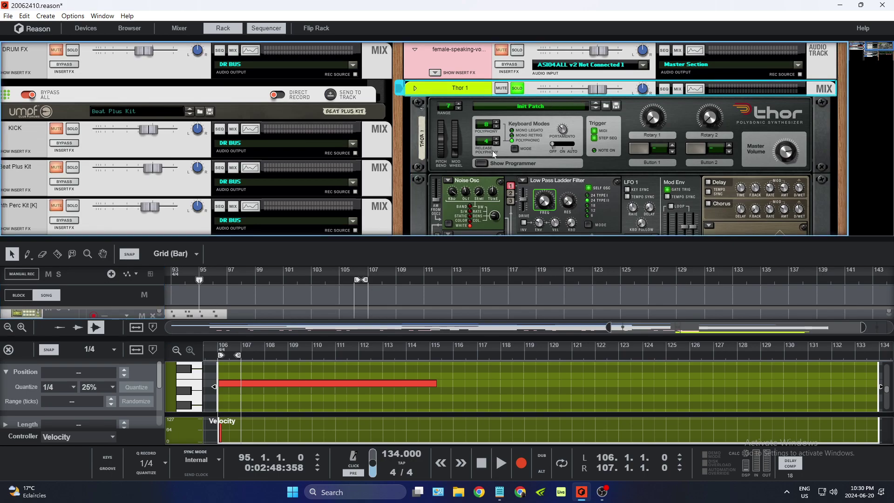
drag(483, 237, 483, 340)
click(527, 201)
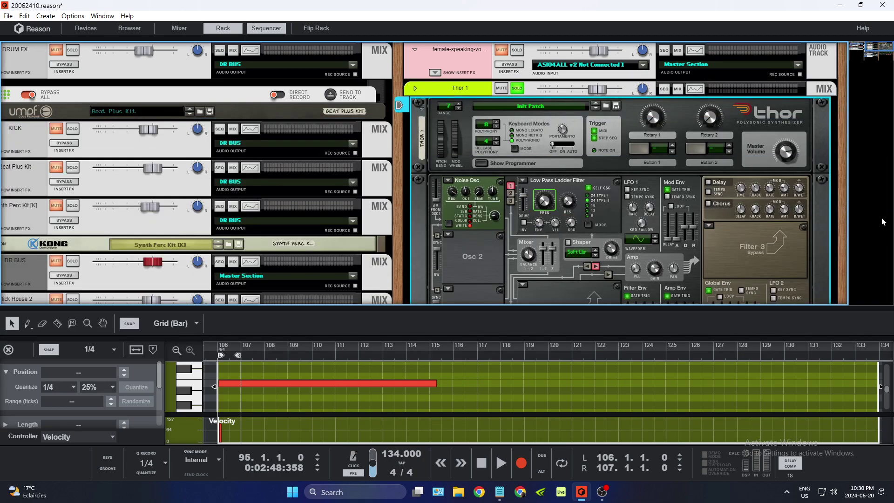
drag(575, 305, 574, 79)
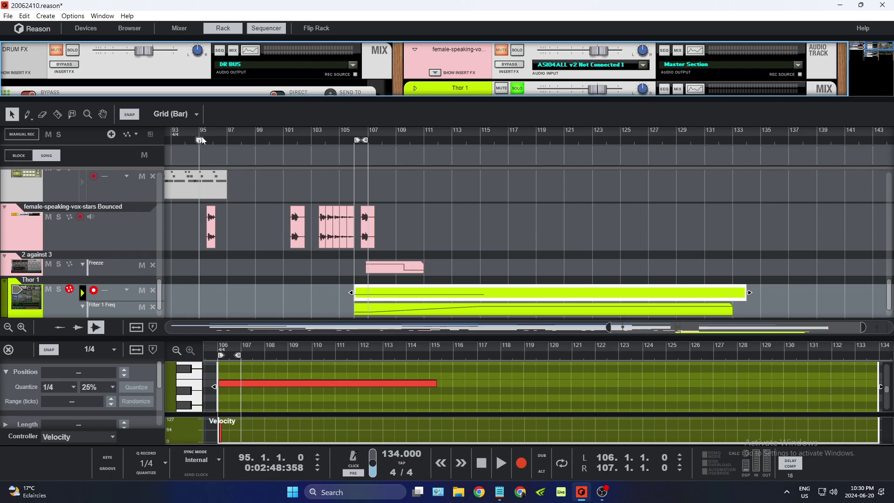
Step: Dim the master level by 20 dB in the mixer and lower the Thor 1 channel fader
click(180, 28)
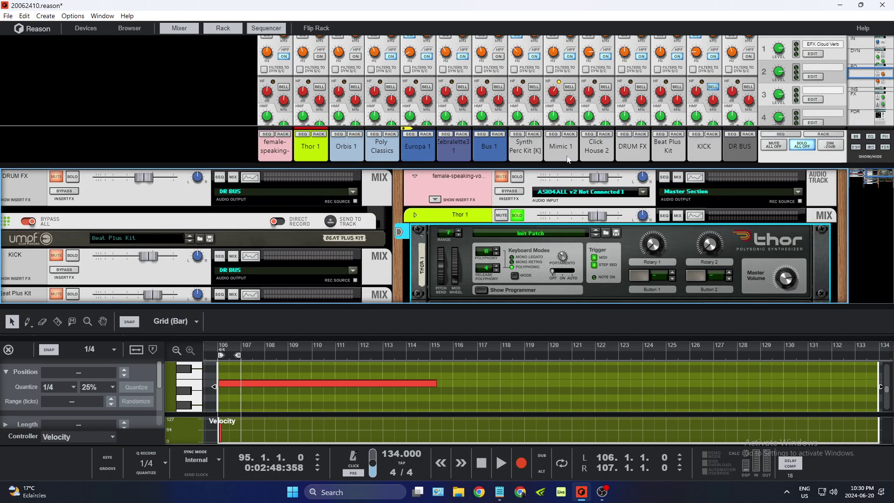
click(805, 152)
scroll(329, 142, down, 5)
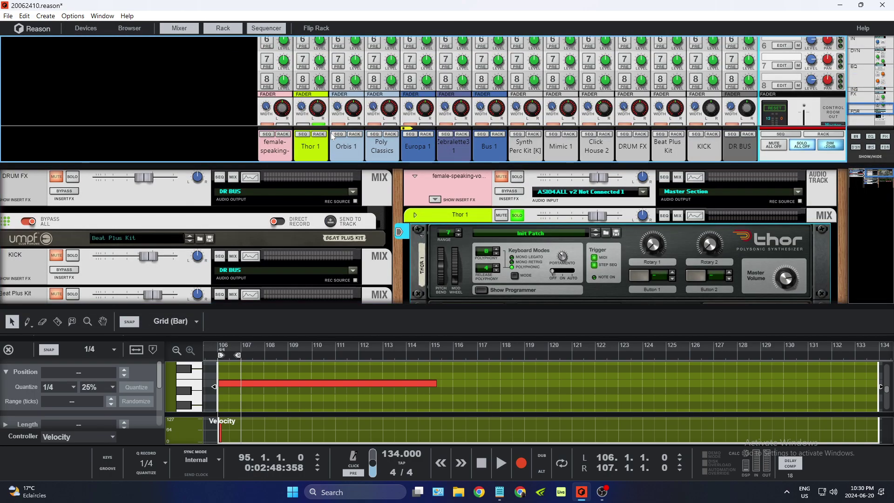
drag(321, 57, 326, 72)
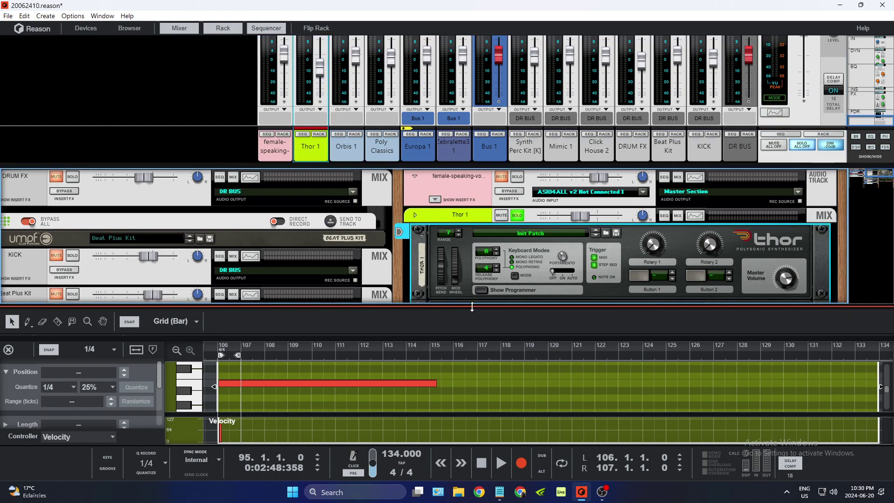
drag(471, 306, 417, 148)
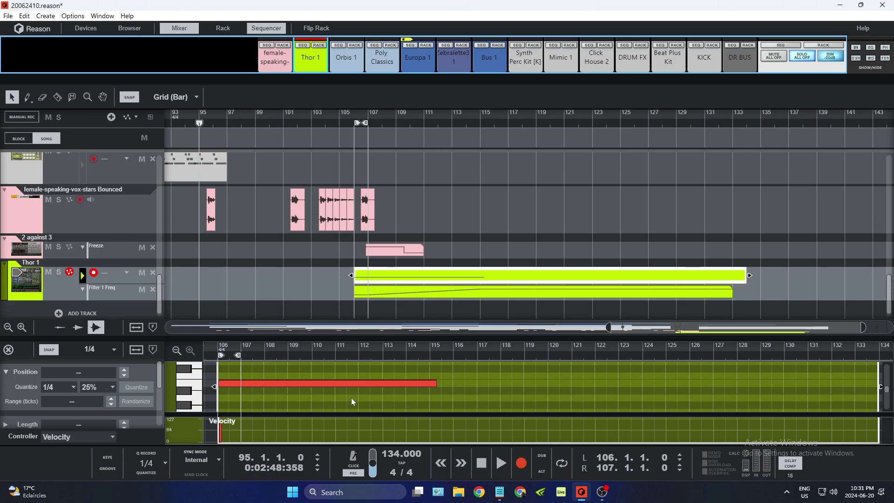
Step: Play the soloed Thor transition from bar 105 and stop just after it starts
click(337, 128)
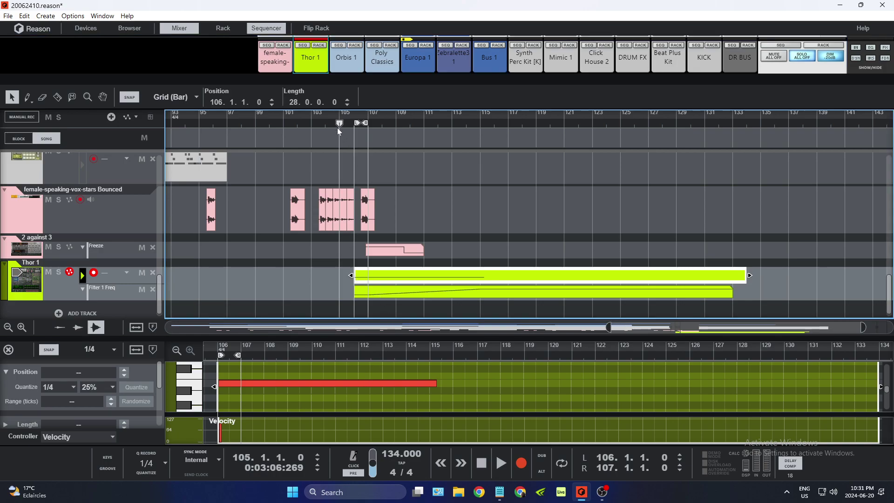
click(493, 472)
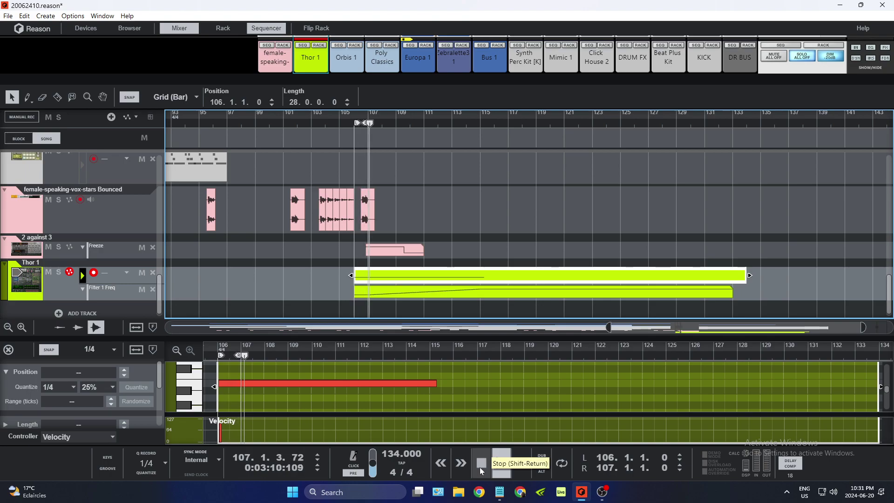
click(480, 468)
Step: Place the starting point of Thor's Filter 1 Freq automation at 105.4.1 with a value of 22
click(403, 300)
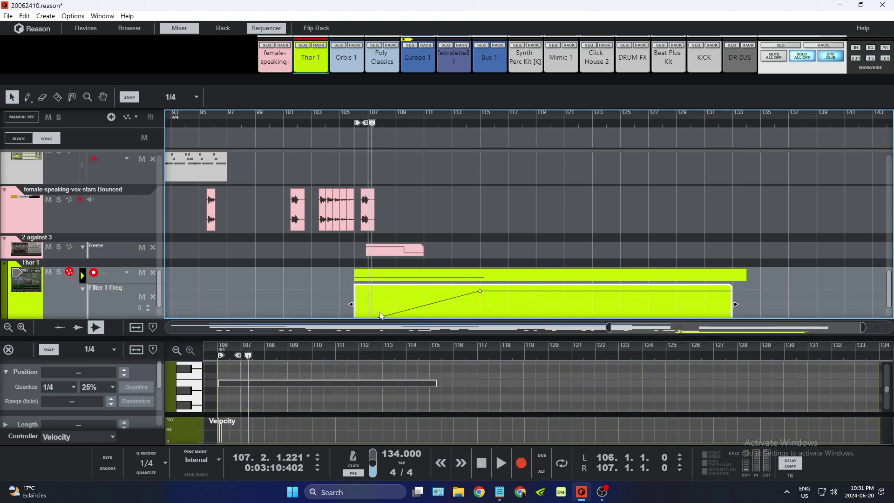
scroll(388, 305, down, 2)
click(352, 282)
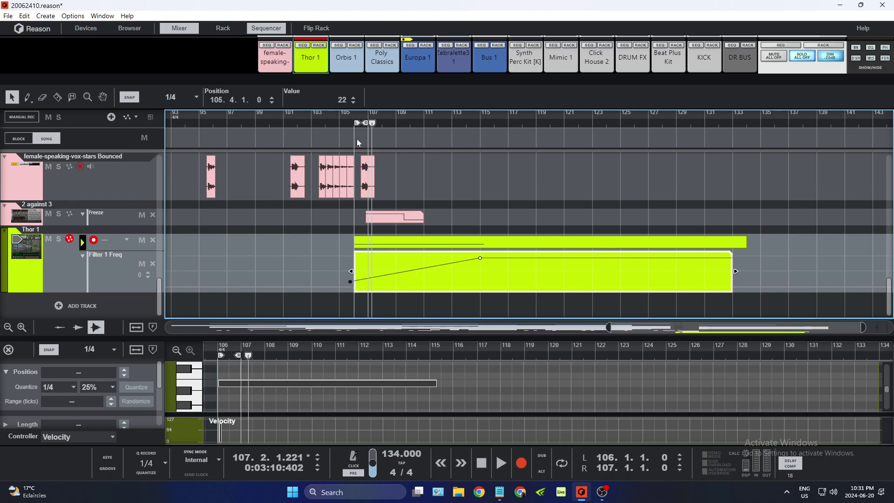
Step: Clear all channel solos and turn off the 20 dB dim on the master section
click(829, 60)
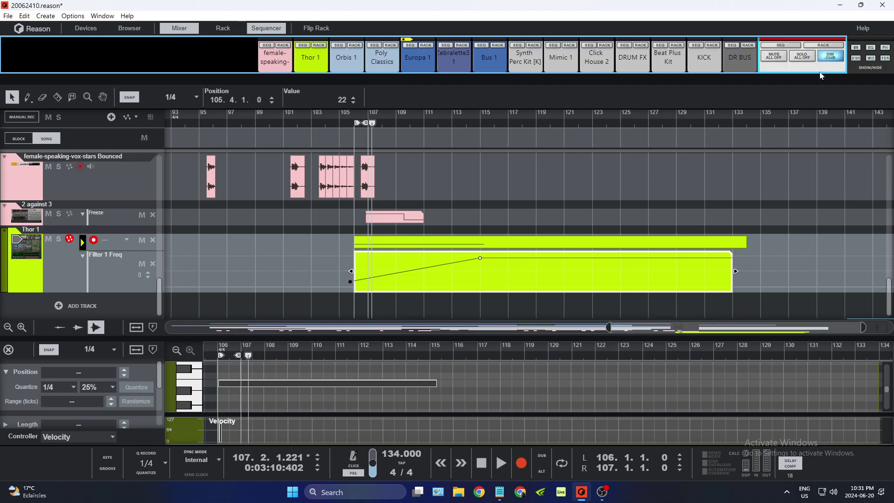
drag(819, 75, 812, 321)
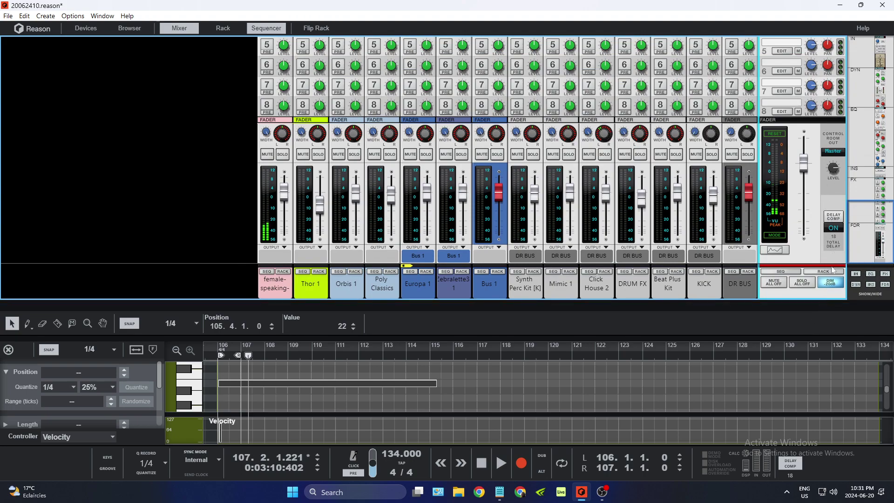
click(832, 282)
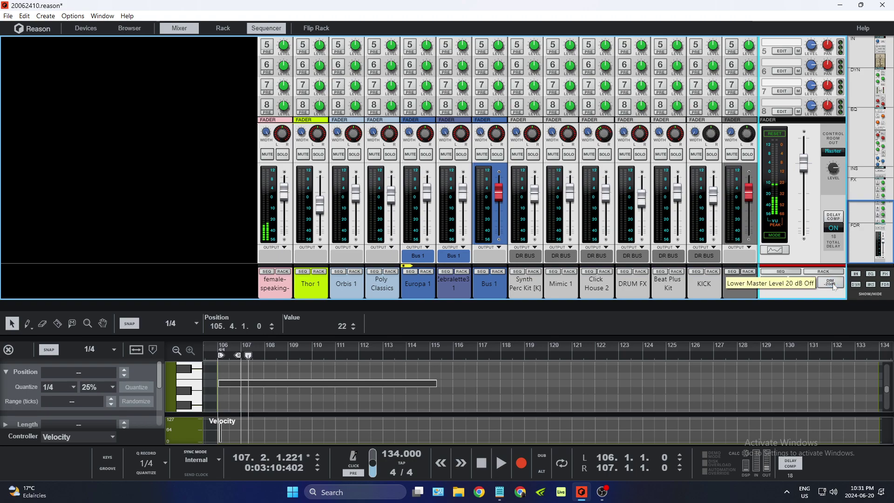
click(832, 283)
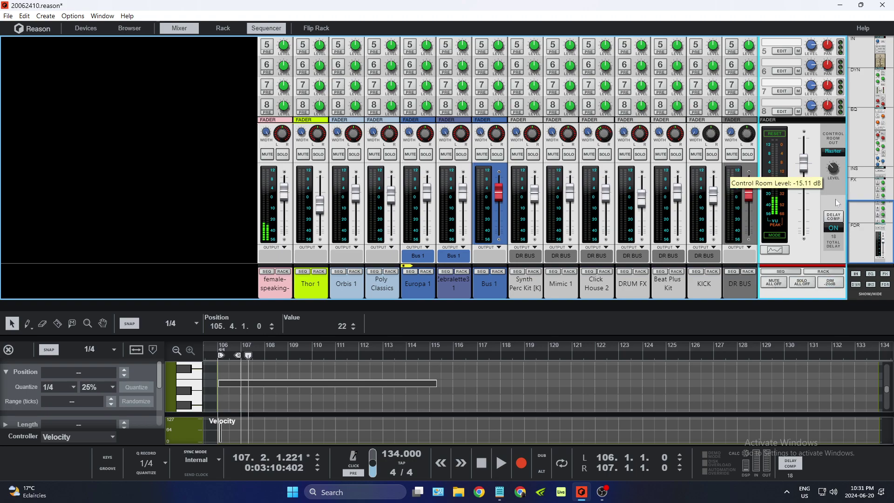
Step: Play the full mix from bar 105 and adjust the control room level in the mixer
click(498, 462)
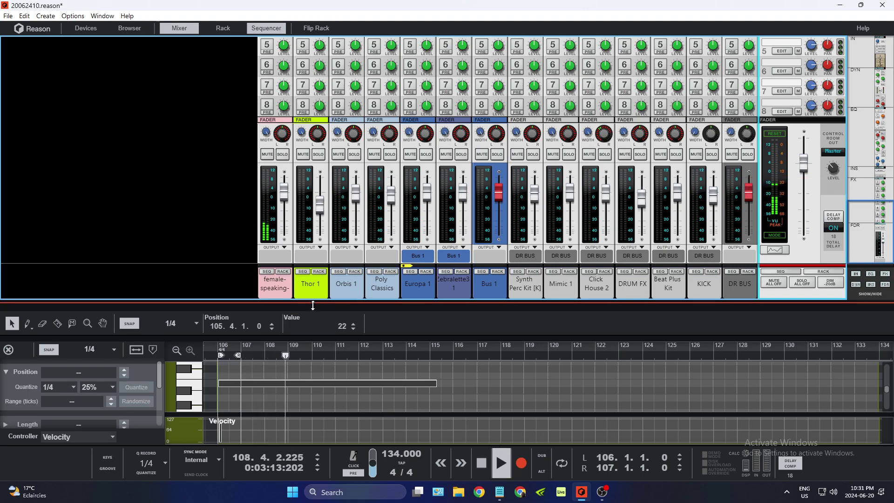
key(F6)
key(F6)
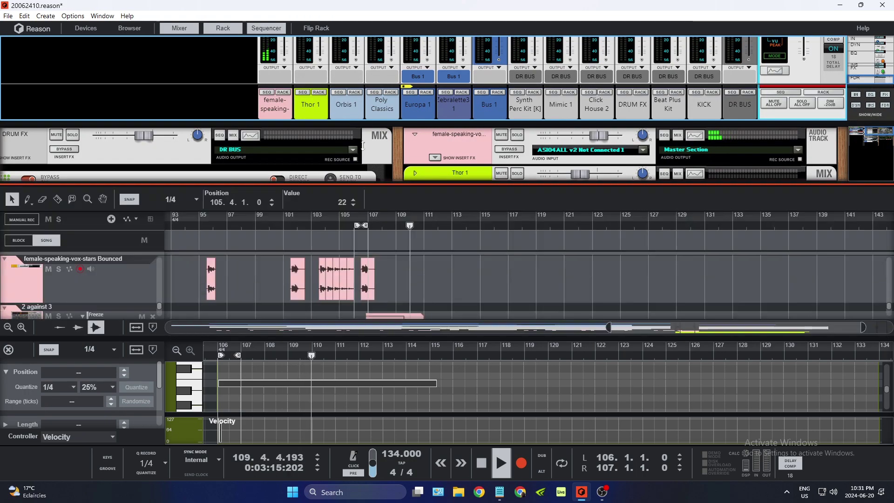
click(340, 124)
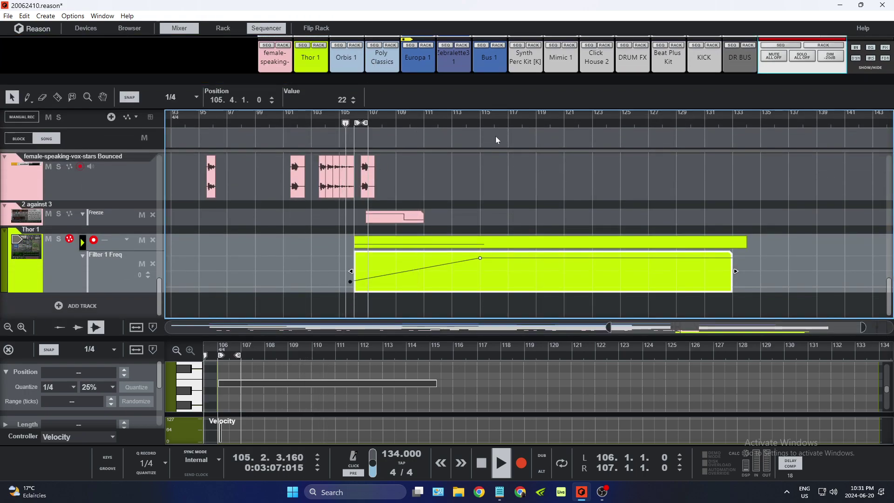
key(F5)
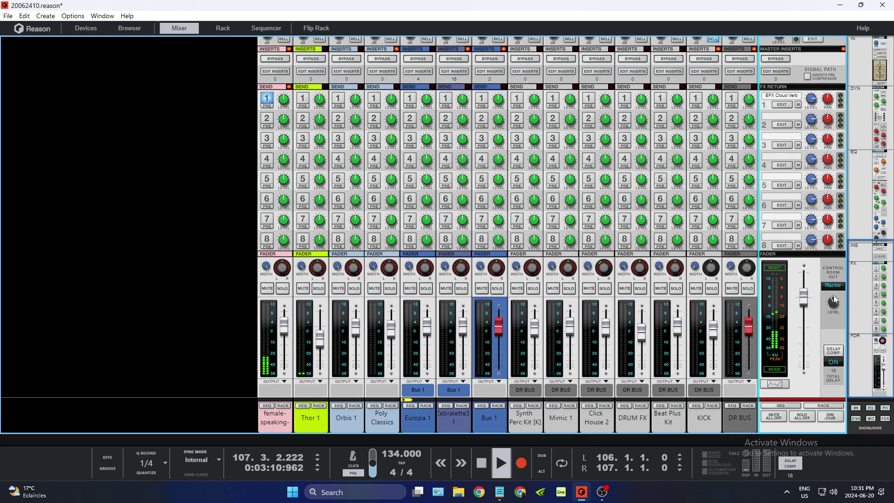
drag(829, 276, 827, 271)
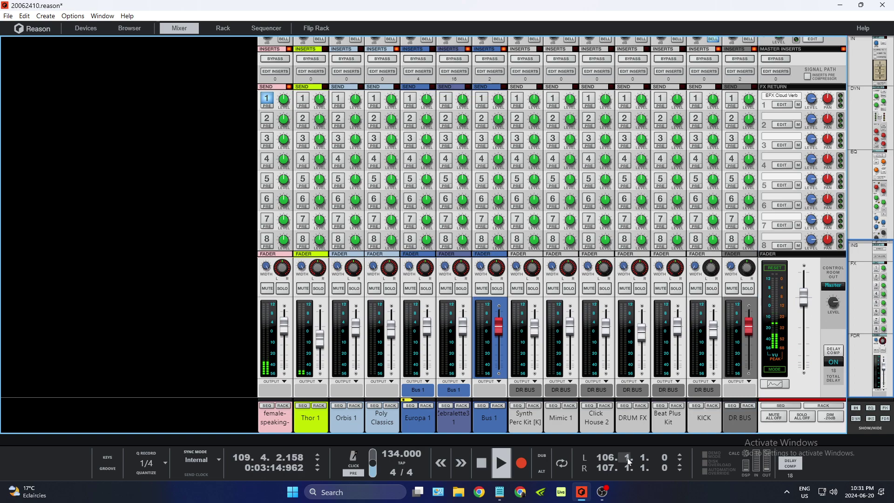
Step: Switch Thor's Noise Osc from white to Color during playback, and stop the song
drag(616, 399, 601, 80)
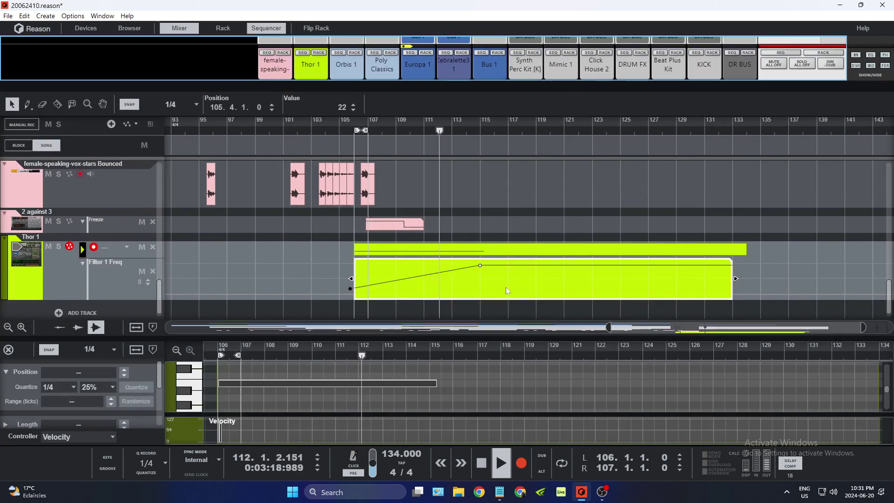
drag(446, 87, 446, 309)
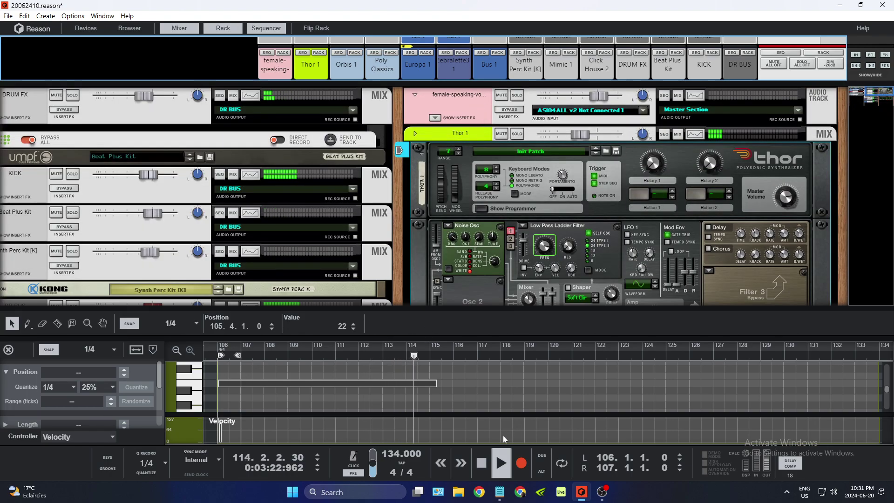
click(471, 265)
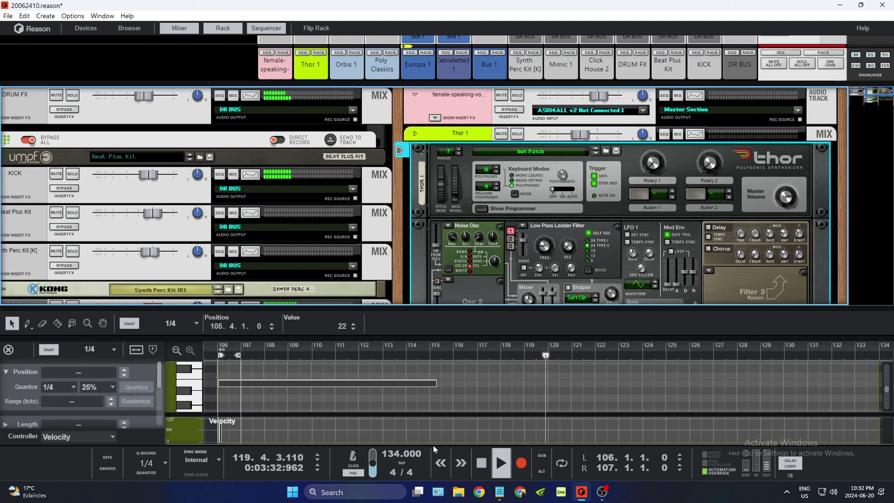
click(481, 463)
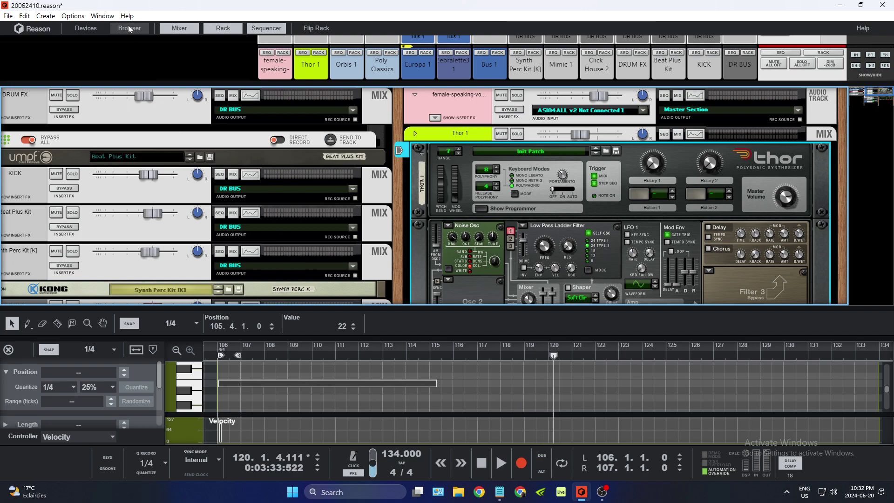
Step: Open the on-screen piano keys, show Thor's full programmer and hold a note to audition the noise
click(102, 15)
click(146, 195)
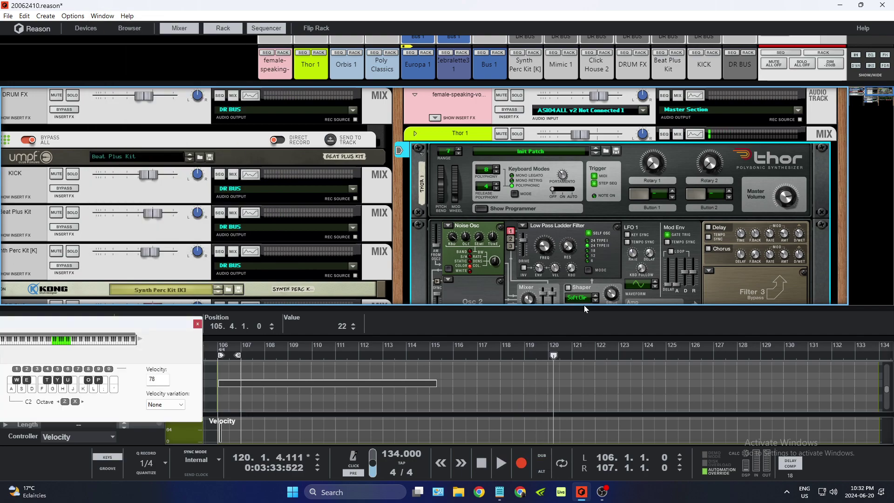
drag(584, 306, 579, 396)
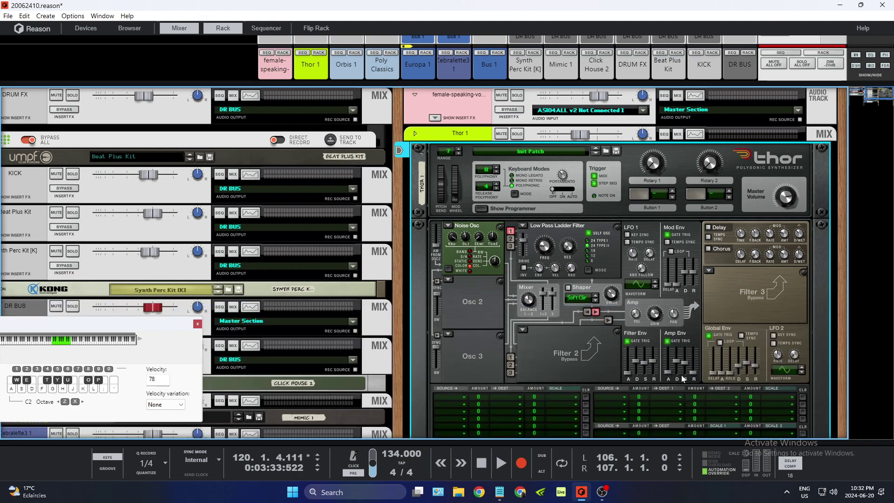
key(k)
Step: Adjust Thor's amp and filter envelope settings and Filter 1 frequency, and enable tempo sync for its delay
drag(683, 357, 675, 348)
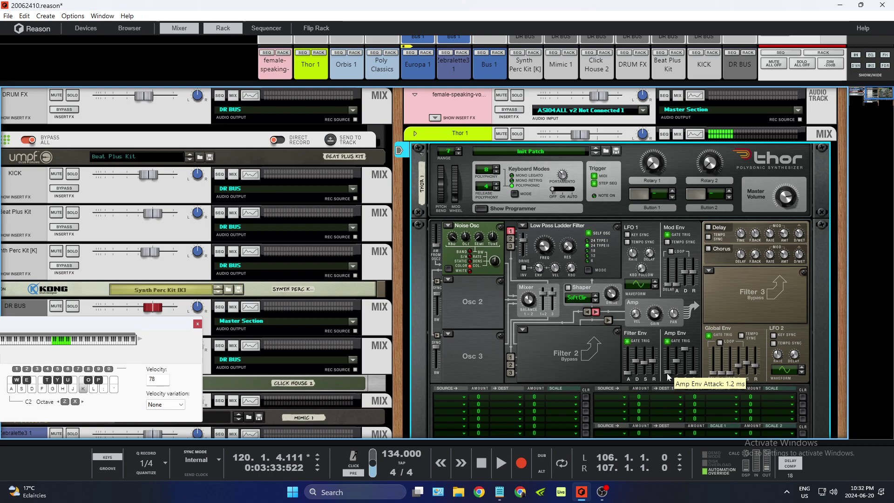
drag(646, 366, 646, 348)
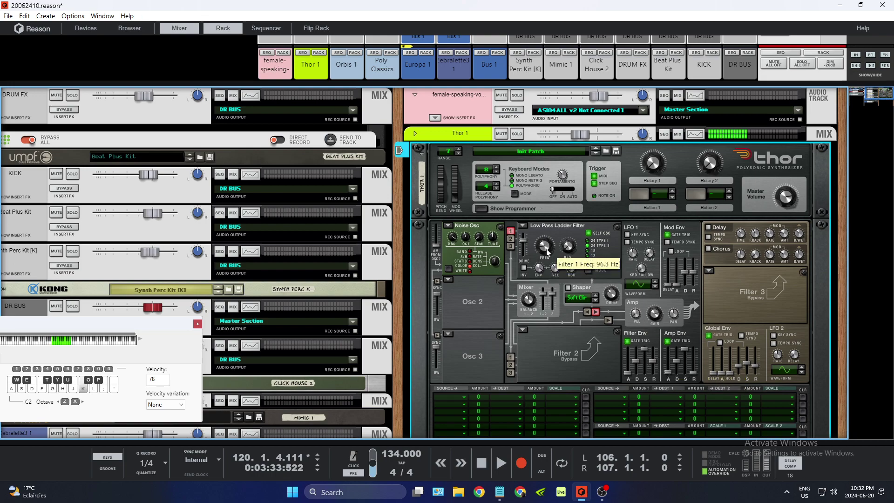
drag(539, 267, 543, 299)
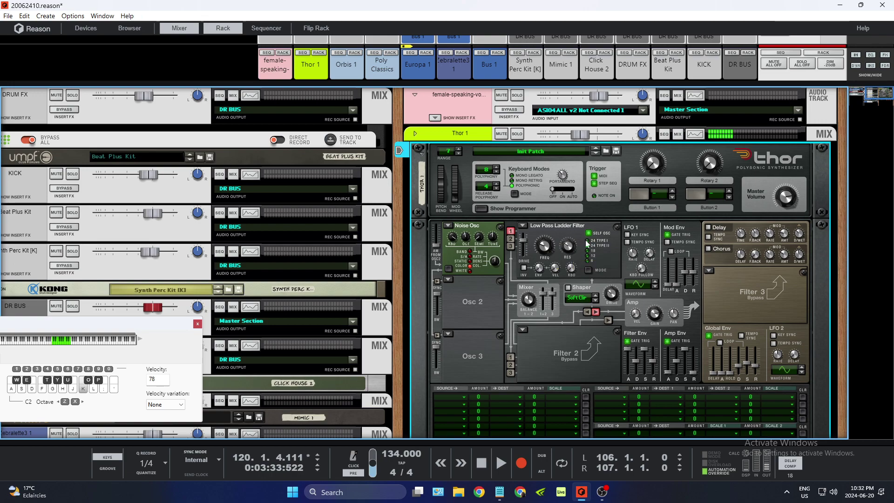
drag(550, 249, 538, 203)
click(708, 237)
click(708, 250)
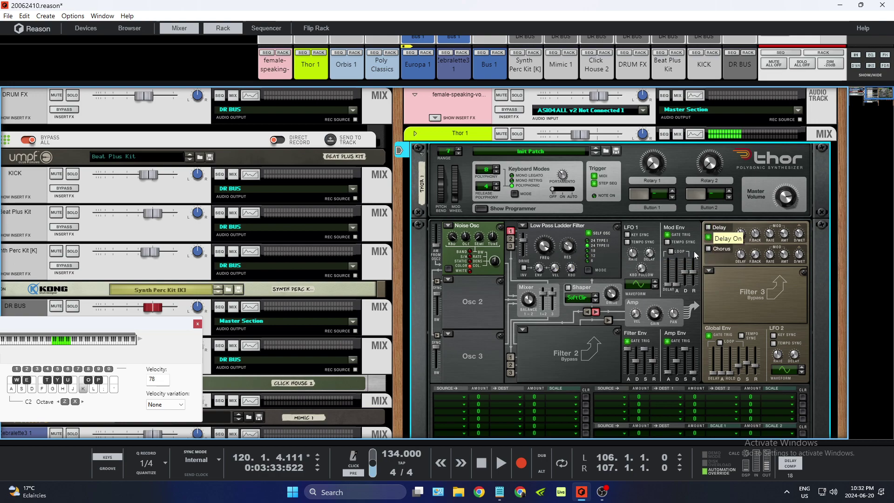
right_click(657, 217)
mouse_move(691, 250)
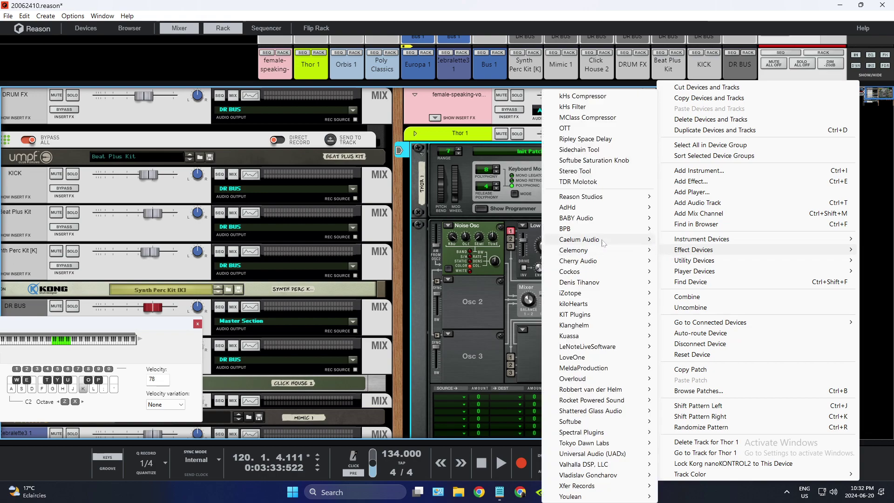
click(524, 220)
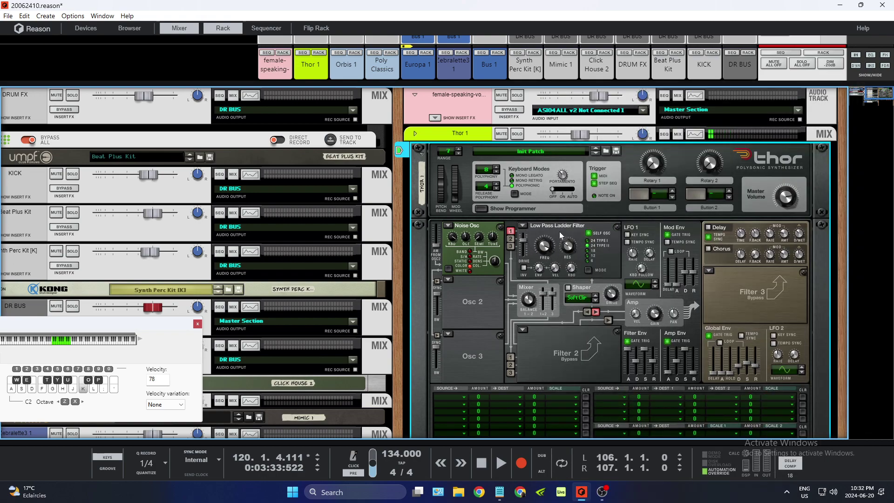
Step: Lower Thor 1's channel level to about -13.81 dB and add the ValhallaSupermassive (VST3) effect to Thor
drag(583, 135, 575, 135)
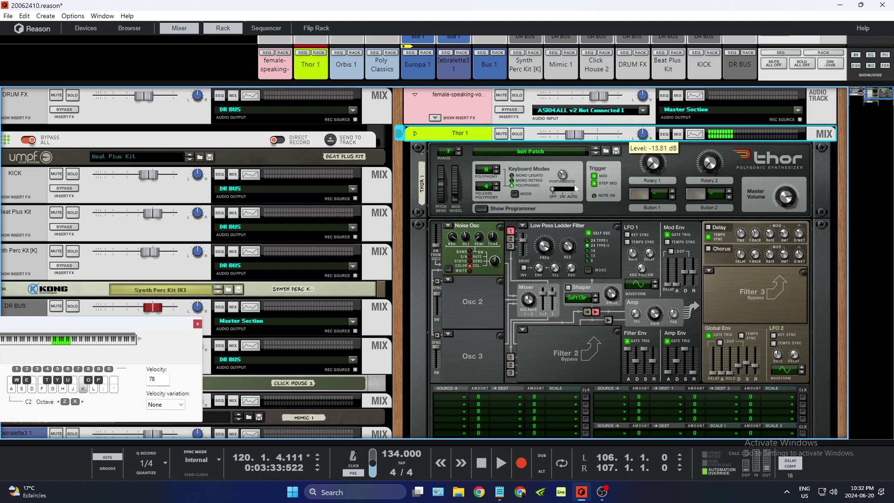
right_click(571, 228)
mouse_move(607, 254)
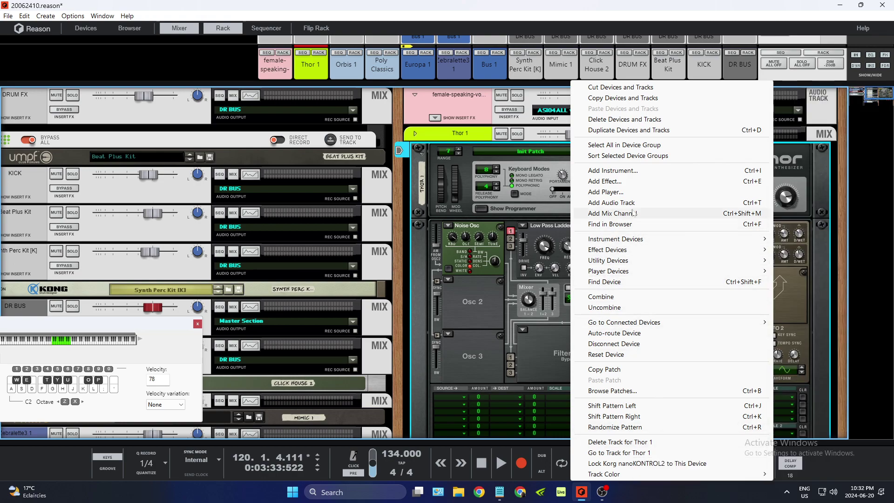
mouse_move(652, 250)
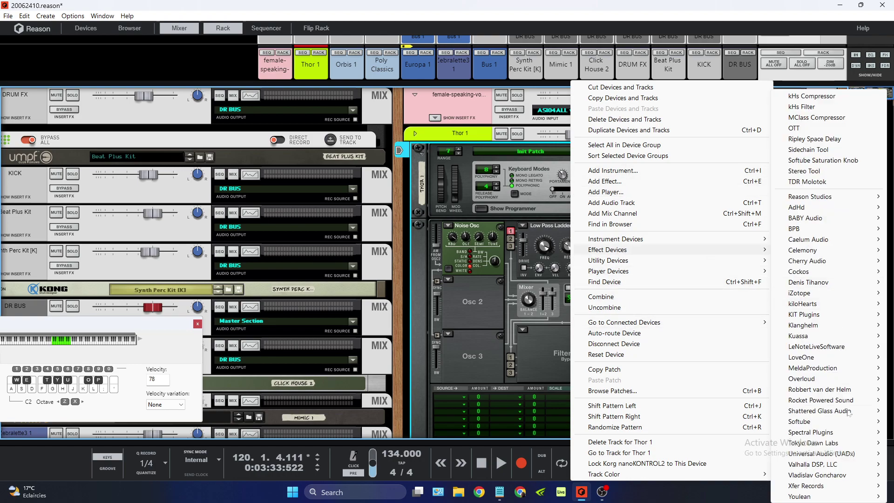
mouse_move(829, 466)
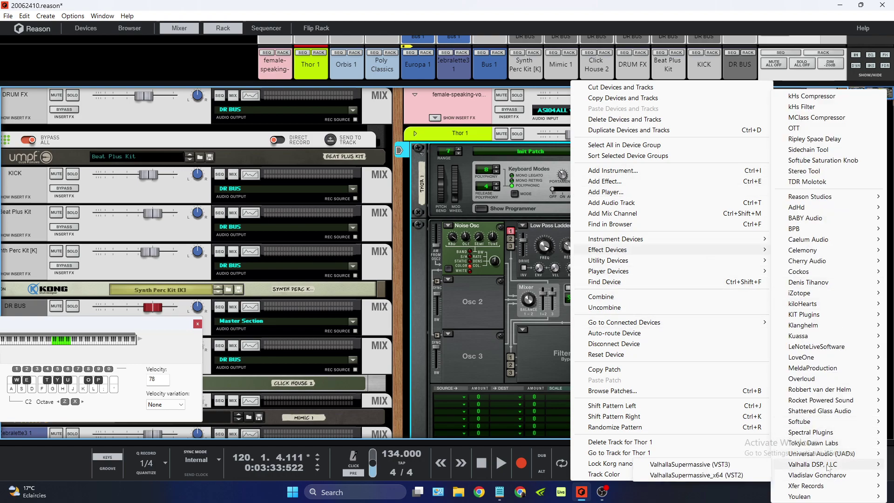
click(720, 466)
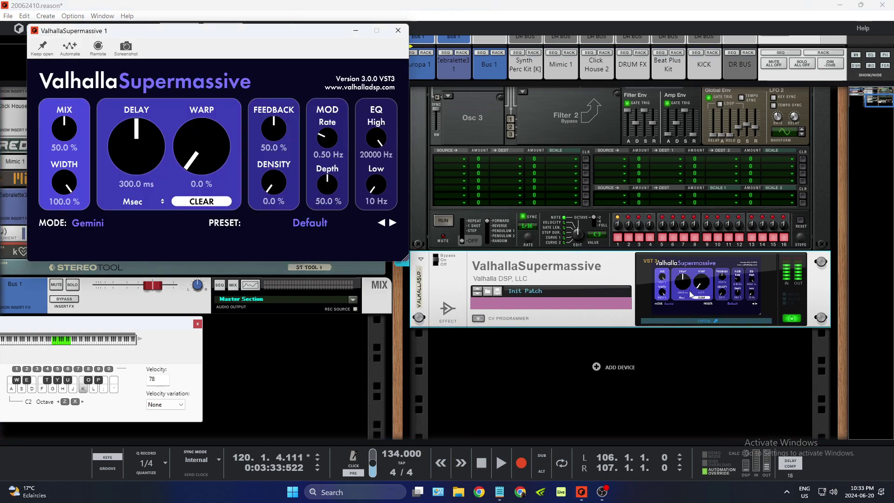
Step: Load ValhallaSupermassive's We Are Stardust preset from the Z-Massive reverbs and set its Mix to about 47.2%
click(345, 223)
mouse_move(305, 379)
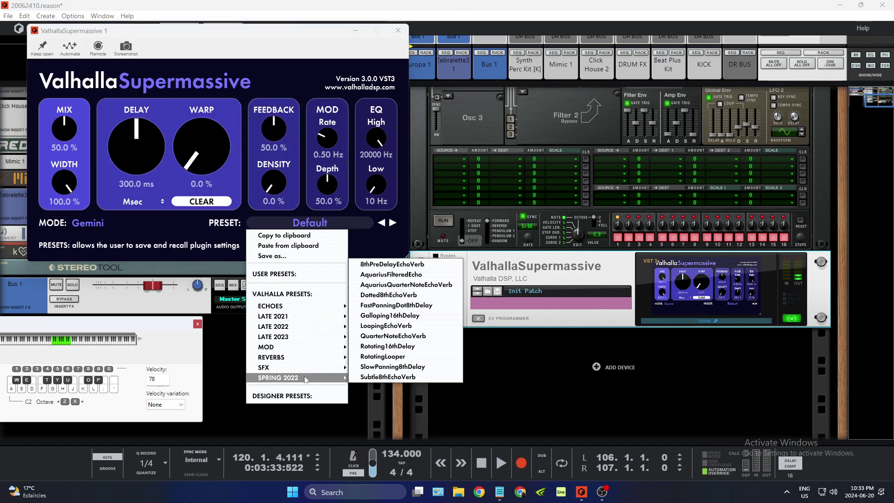
mouse_move(304, 357)
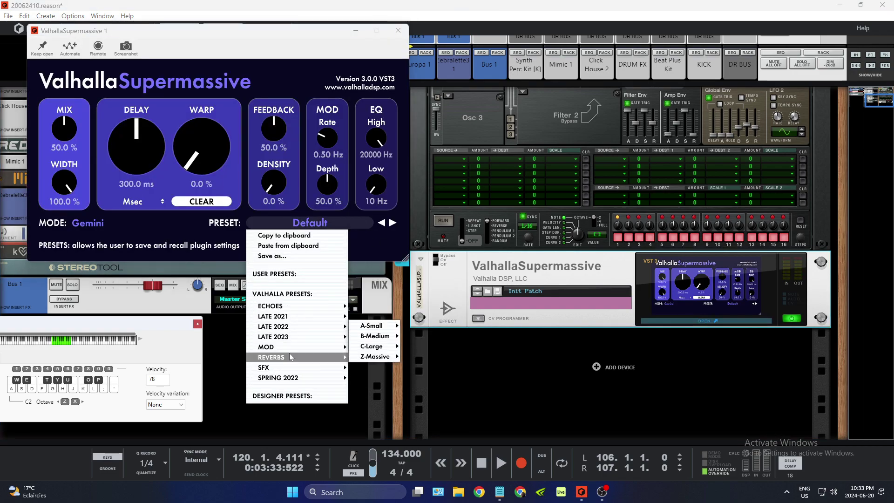
mouse_move(375, 356)
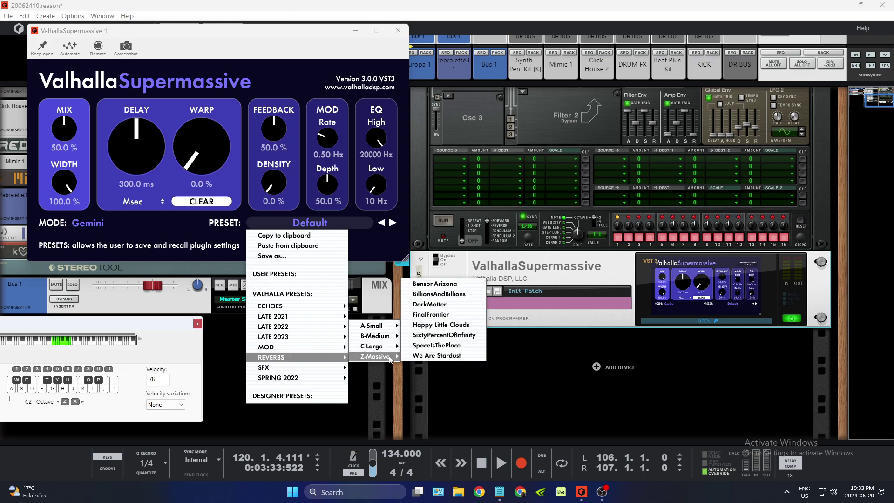
click(438, 355)
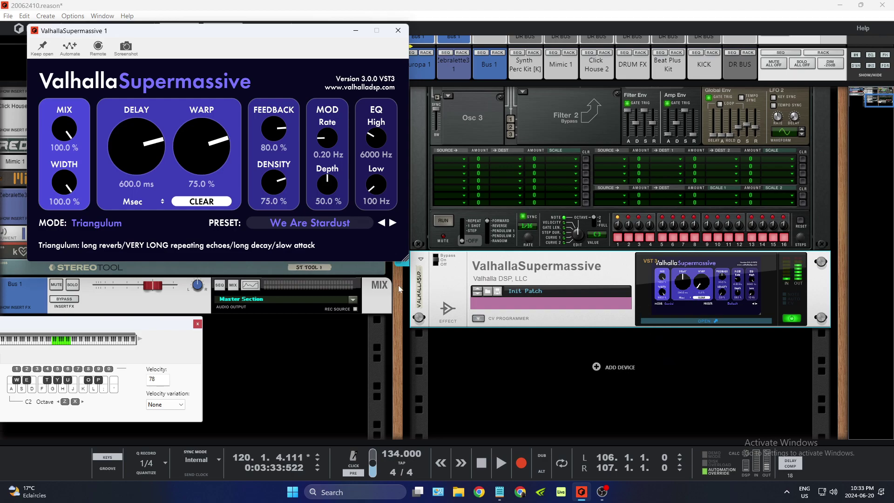
drag(65, 131, 77, 179)
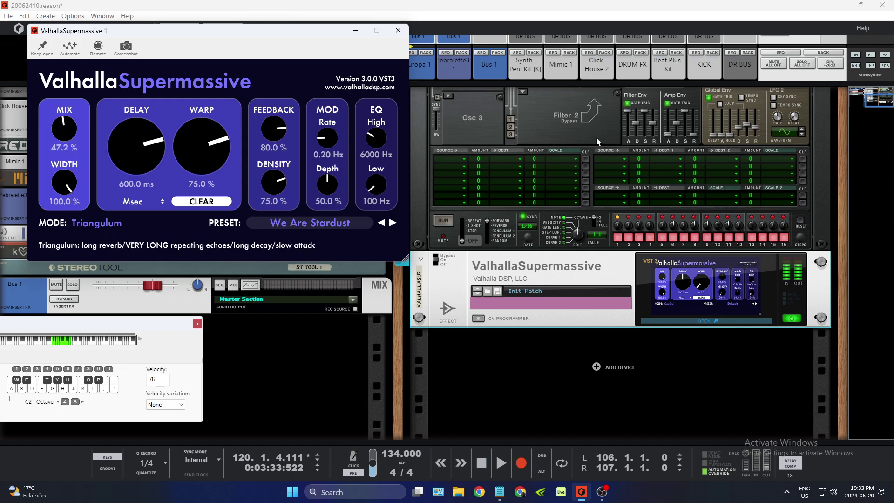
Step: Close the reverb window and lower the attack of Thor's filter envelope
click(694, 138)
drag(627, 112, 627, 130)
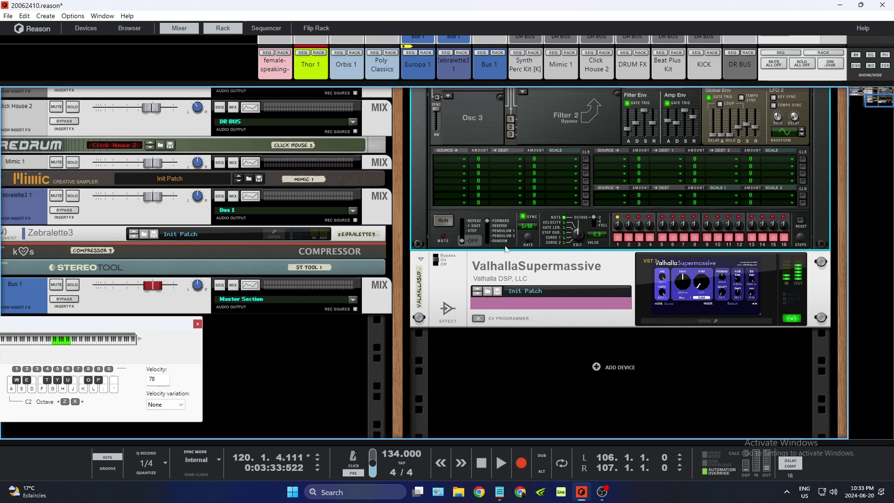
scroll(505, 248, up, 3)
right_click(485, 396)
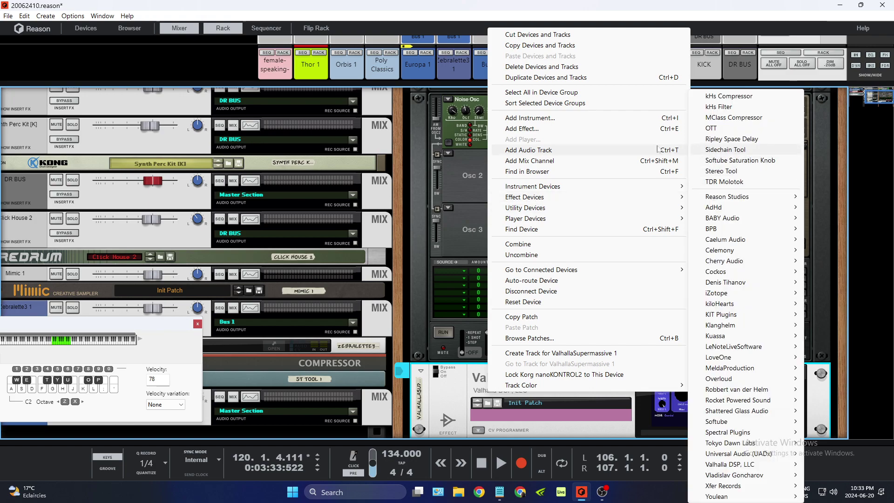
click(434, 172)
scroll(424, 181, up, 3)
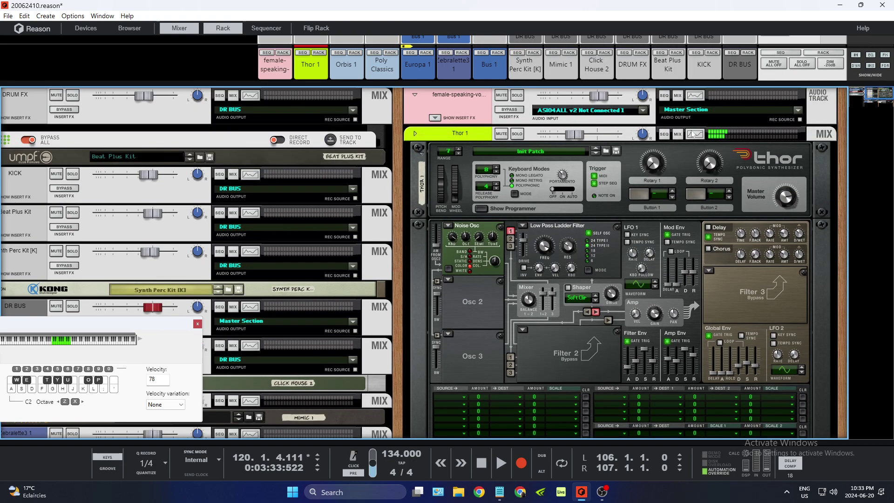
Step: In Thor 1's Spectrum EQ, enable the high-pass filter at about 217 Hz and the low-pass filter at about 14.32 kHz
click(696, 134)
click(632, 242)
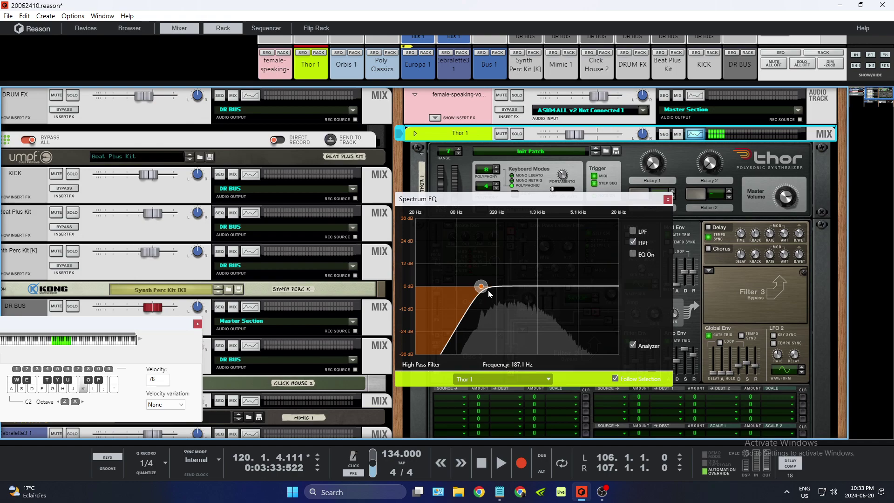
drag(481, 286, 487, 291)
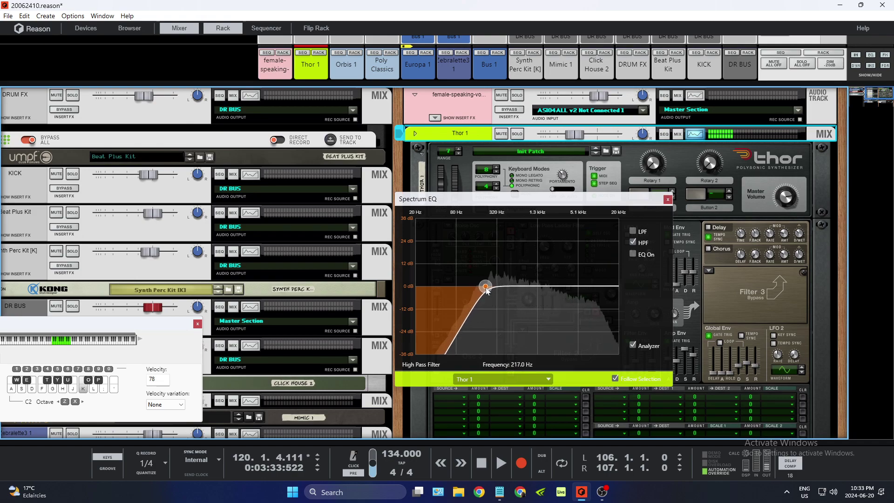
click(634, 231)
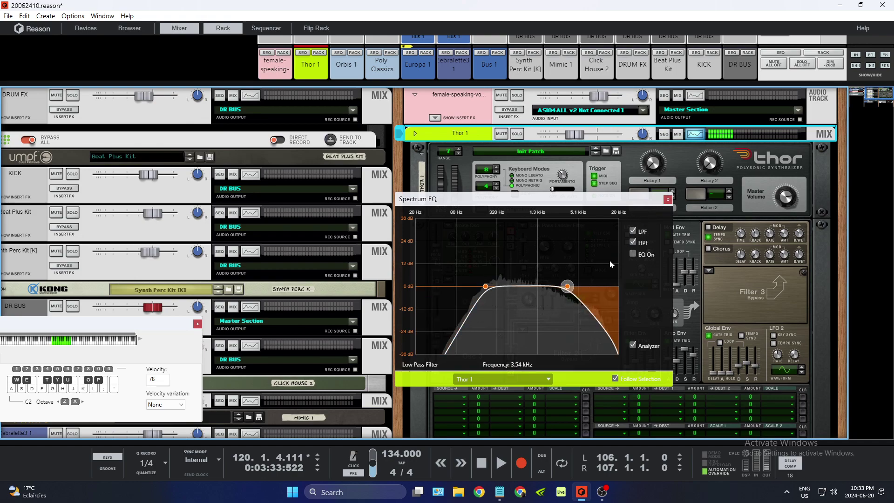
drag(568, 288, 607, 293)
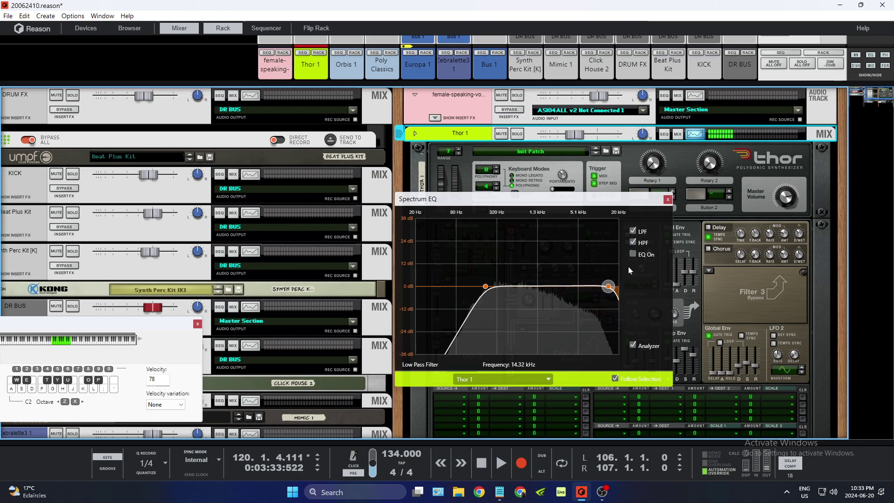
click(667, 200)
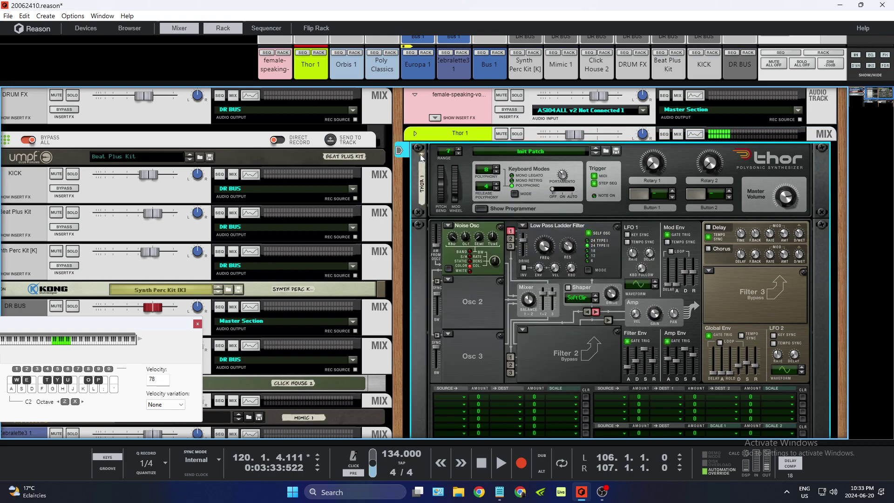
Step: Fold Thor in the rack and play the song in the sequencer from bar 101
click(422, 150)
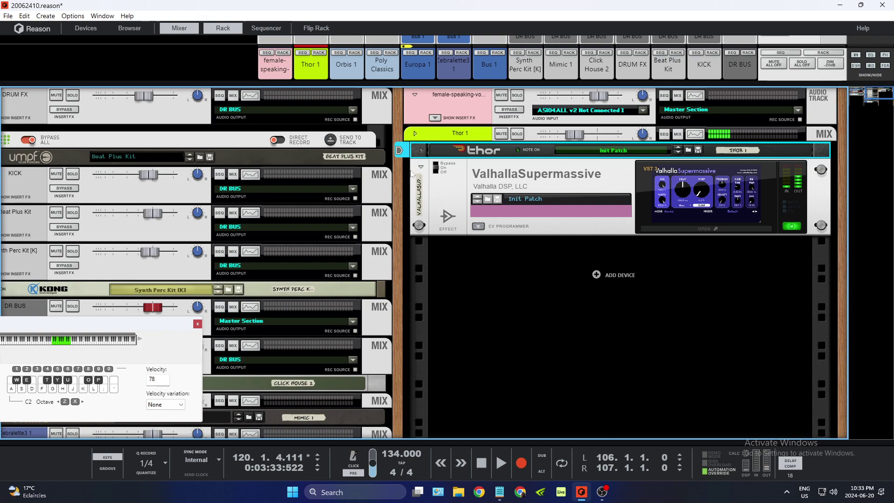
key(F7)
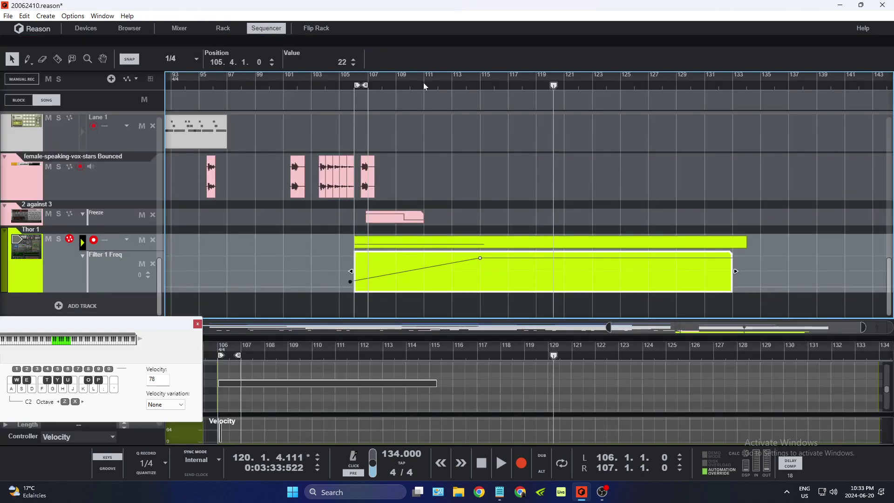
click(287, 88)
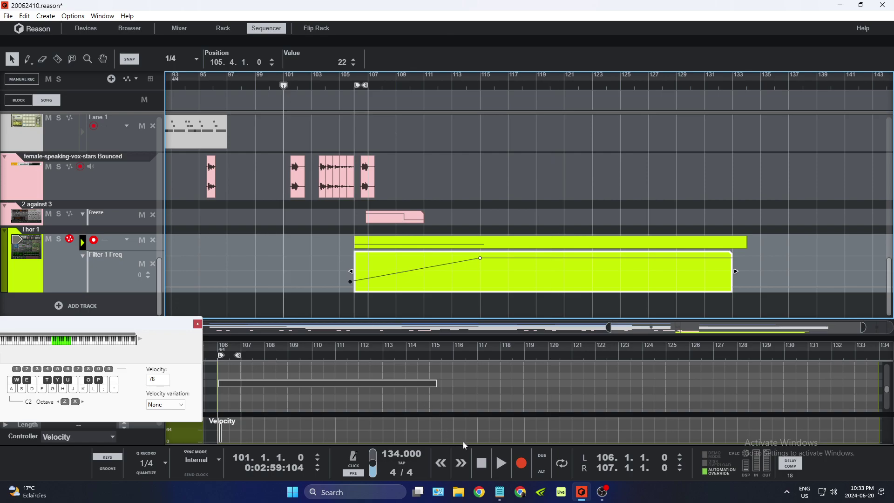
click(501, 462)
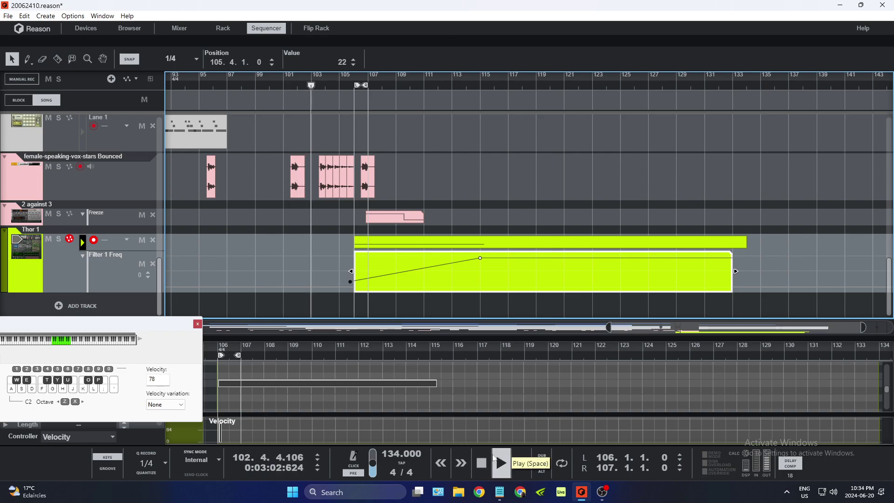
Step: Extend Thor's Filter 1 Freq automation clip to the note clip's end, and move both clips to start at bar 105
drag(735, 271, 747, 269)
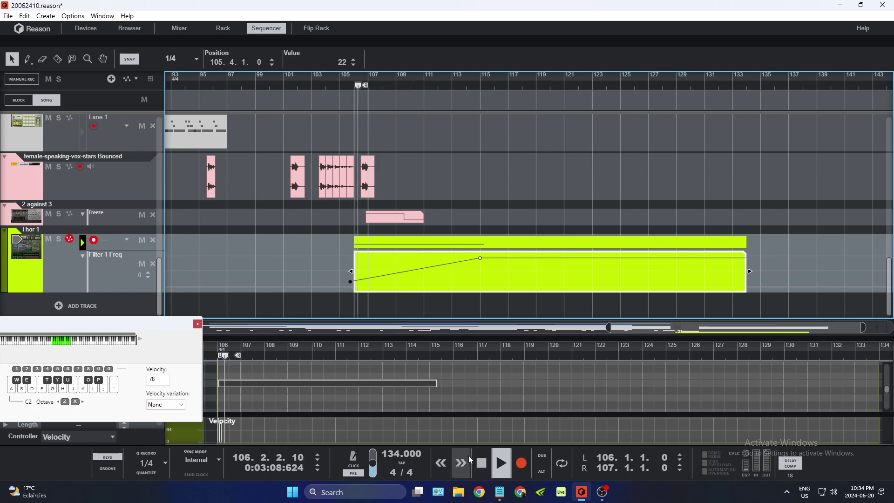
click(349, 240)
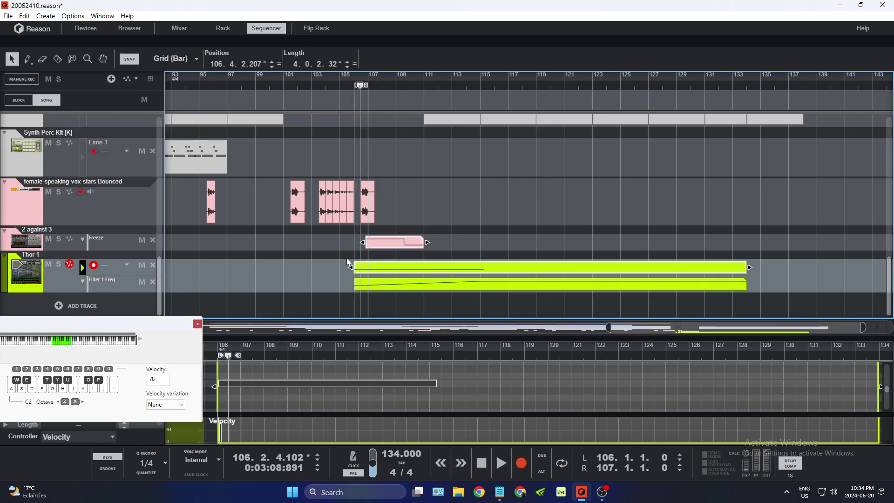
click(368, 267)
drag(368, 267, 353, 267)
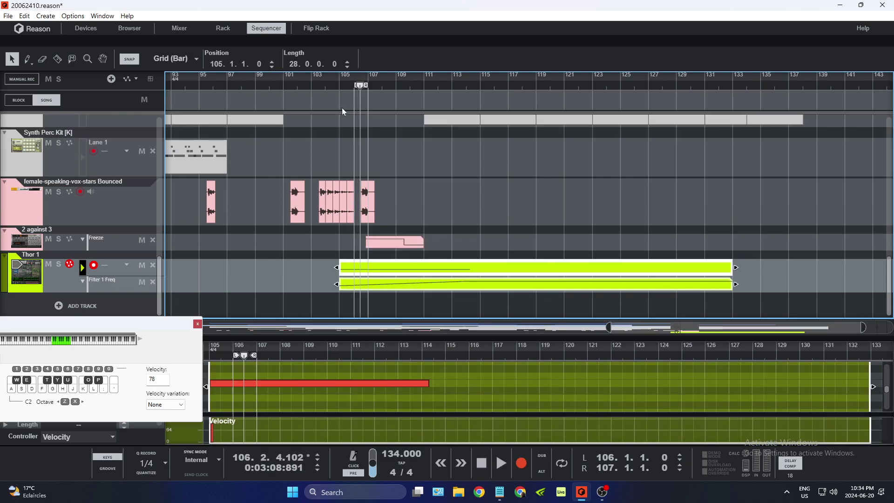
Step: Play the transition from bar 103, and stretch the Freeze automation clip to a length of about 39 bars
key(space)
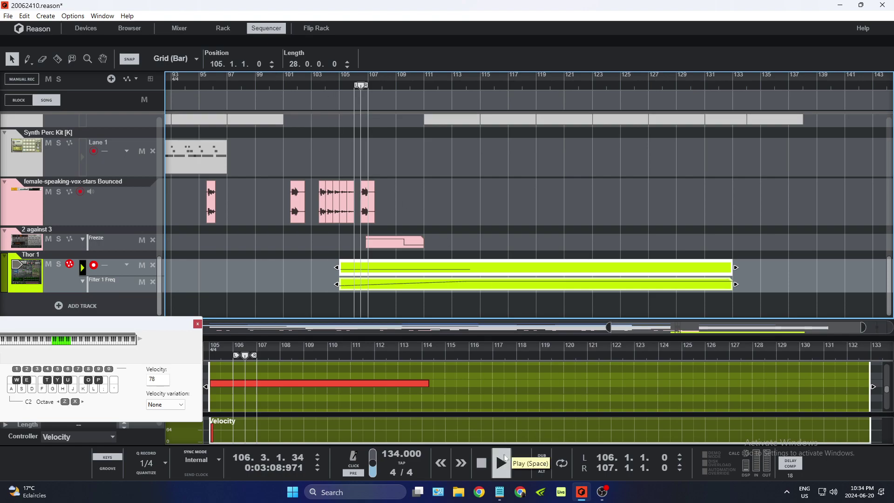
click(314, 86)
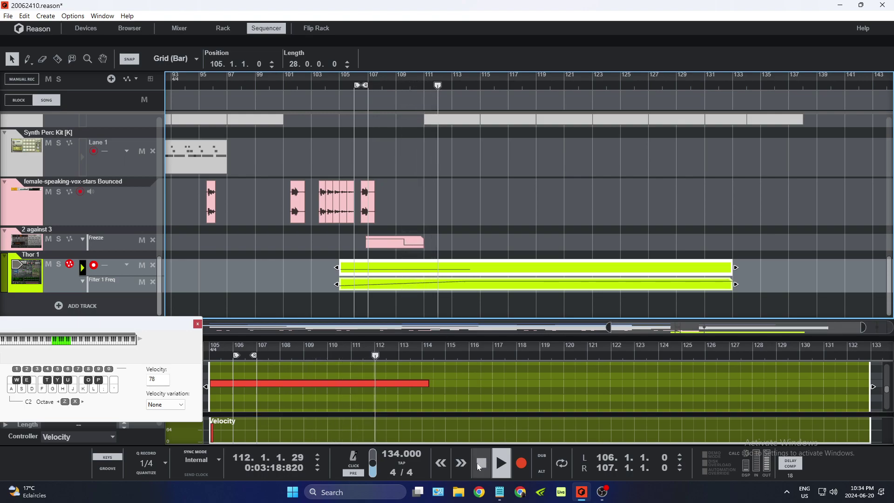
click(419, 245)
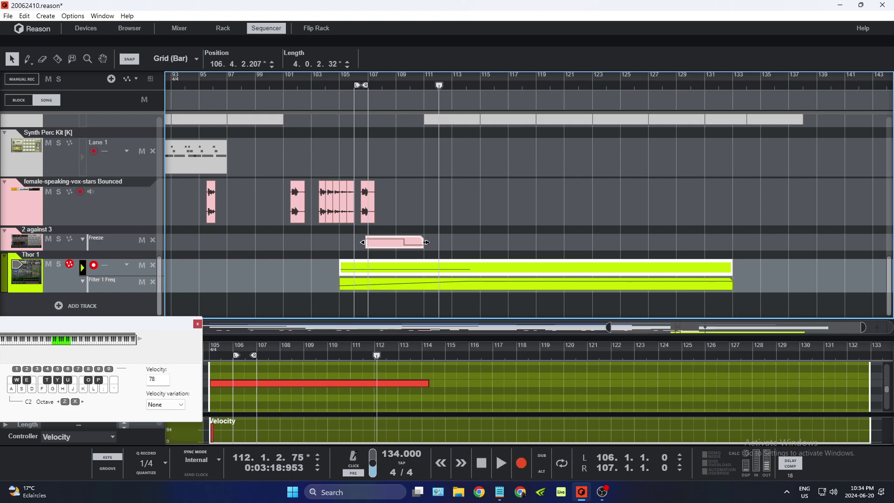
drag(427, 243, 445, 244)
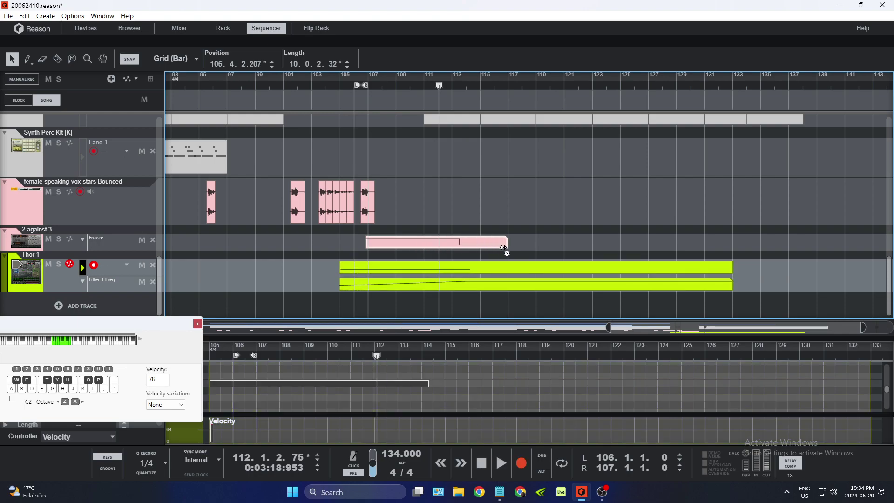
drag(708, 258, 845, 254)
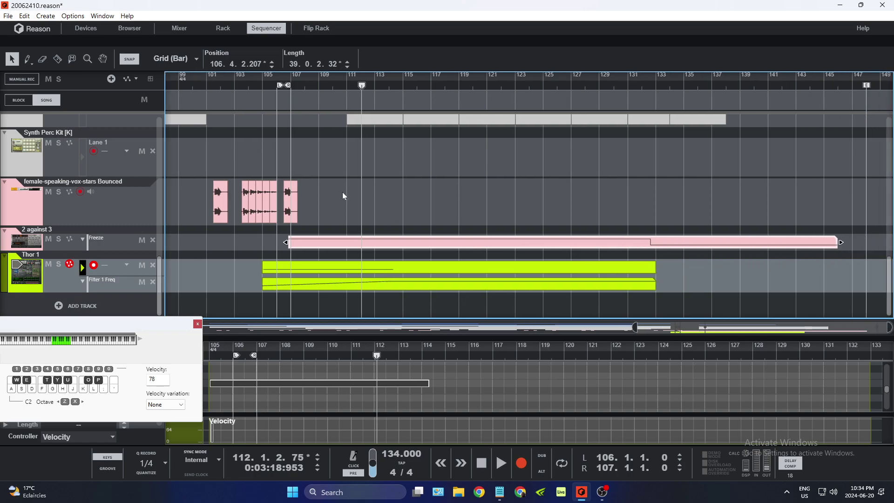
Step: Play from bar 103 and extend Thor's note and Filter 1 Freq clips to the song's end marker, 43 bars long
click(237, 86)
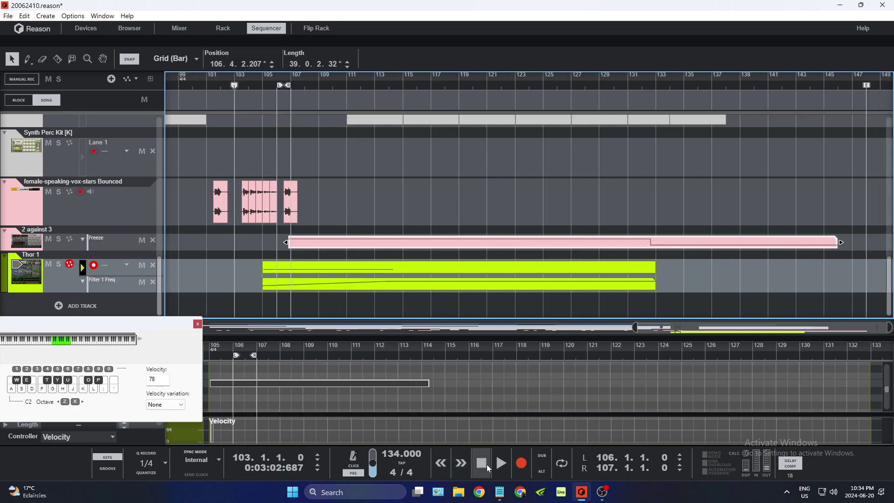
click(502, 464)
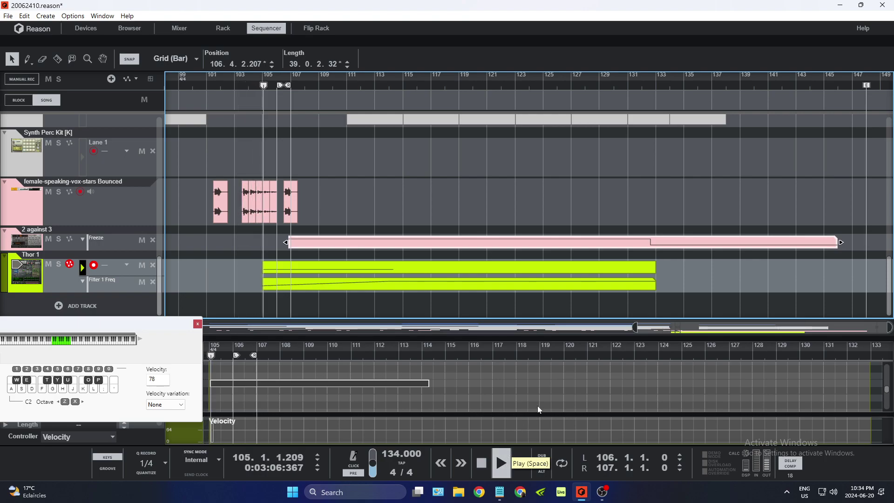
click(629, 285)
drag(655, 284, 866, 284)
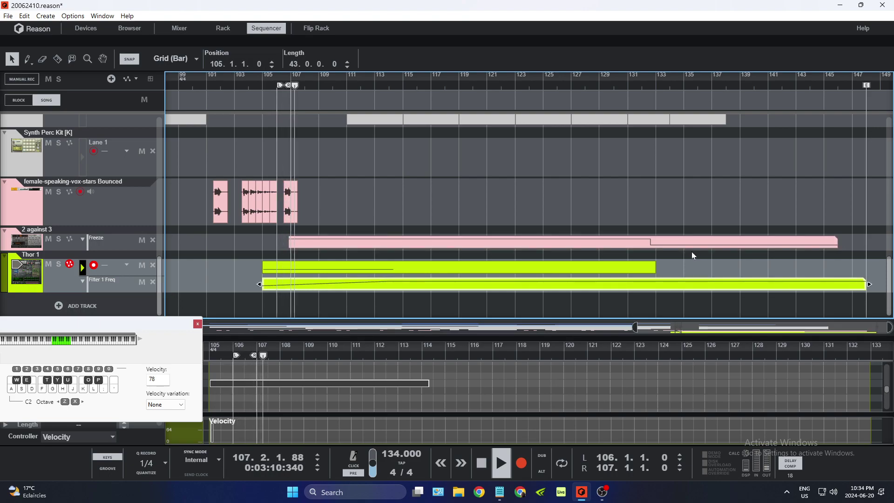
click(653, 267)
drag(659, 268, 867, 268)
Step: Lengthen the Freeze automation clip to about 41 bars so it ends at the song's end marker
click(815, 239)
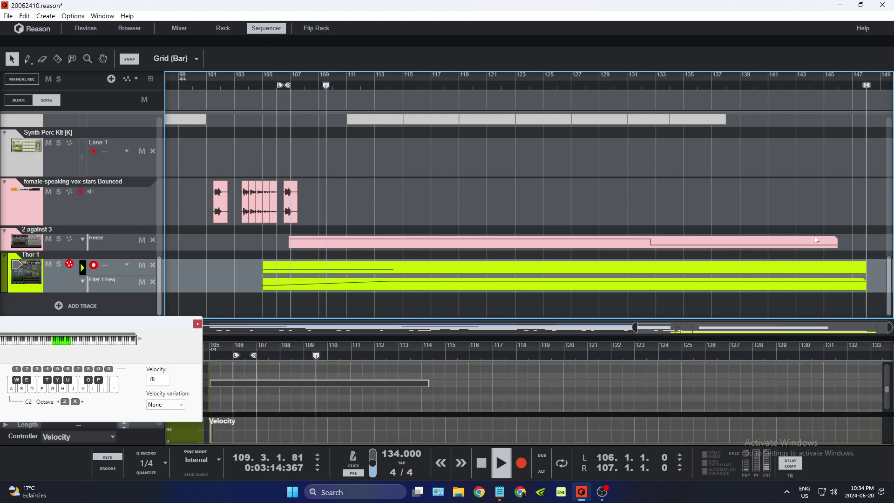
click(833, 242)
drag(837, 241, 862, 252)
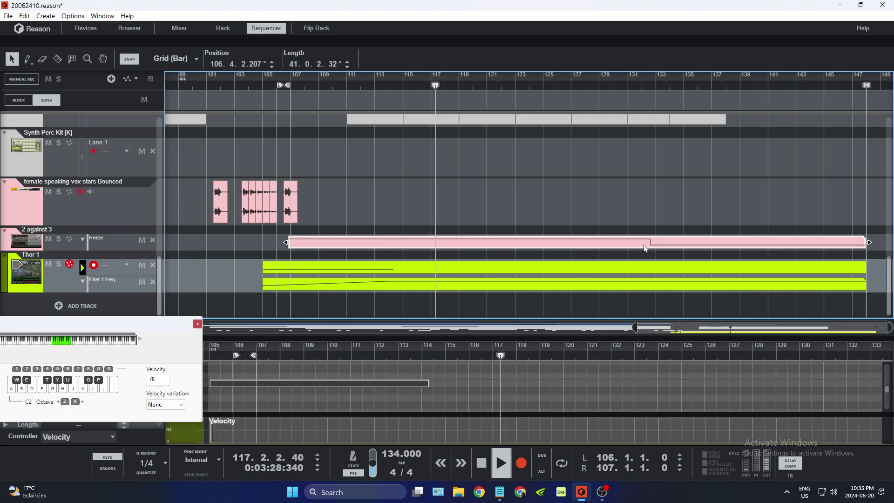
Step: Duplicate the 16-bar Zebralette3 clip at bar 111 so that the copy starts at bar 127
scroll(645, 247, up, 5)
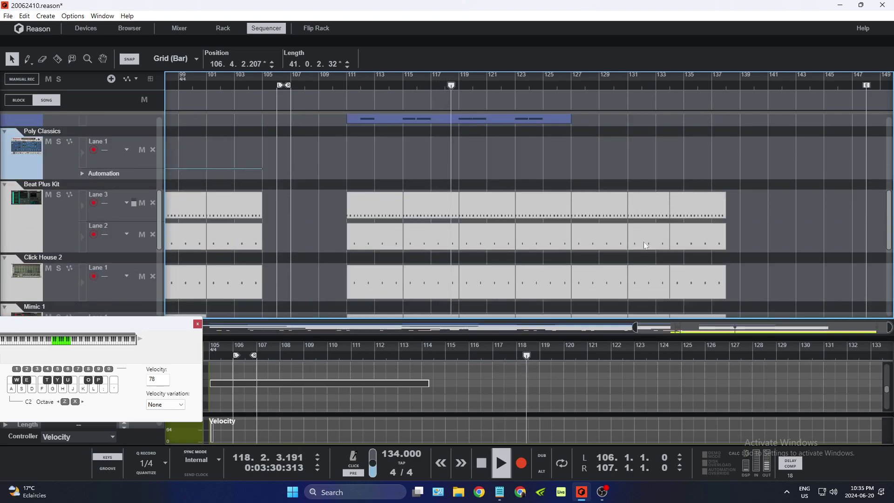
scroll(645, 245, up, 3)
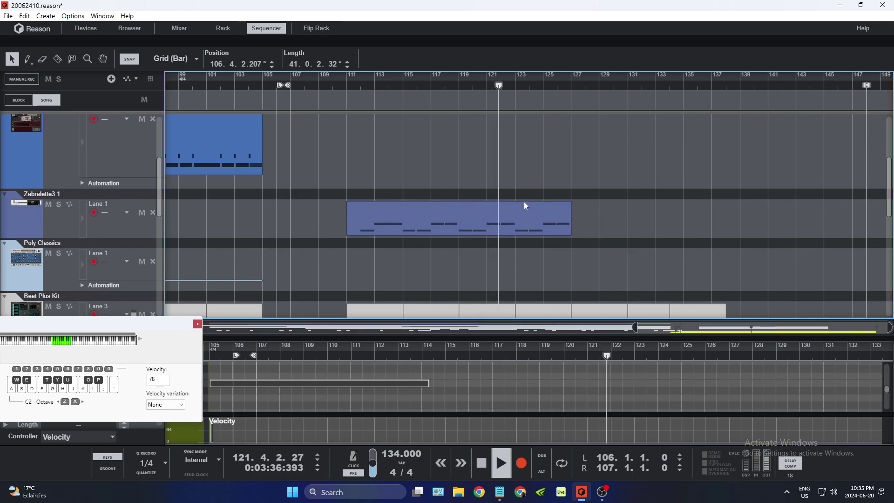
click(547, 226)
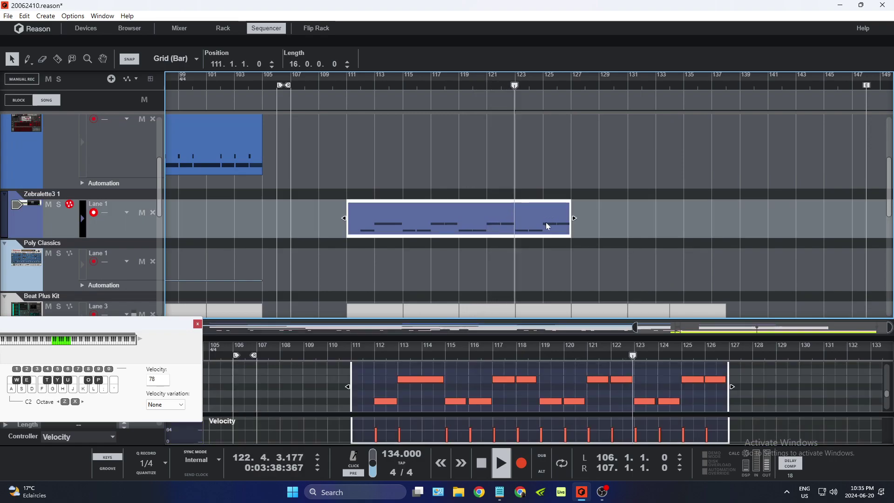
right_click(546, 222)
click(568, 240)
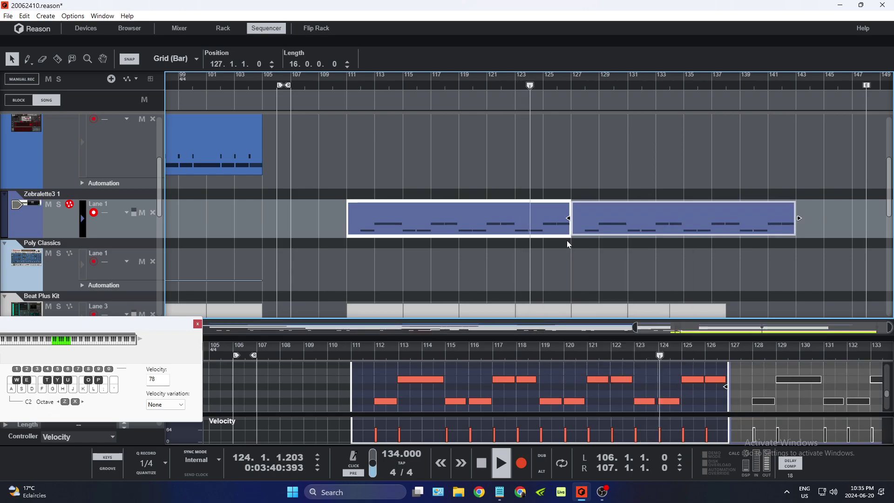
Step: Lengthen the last Beat Plus Kit, Click House 2 and Mimic 1 clips at bar 135 to four bars, ending at bar 139
scroll(760, 309, down, 3)
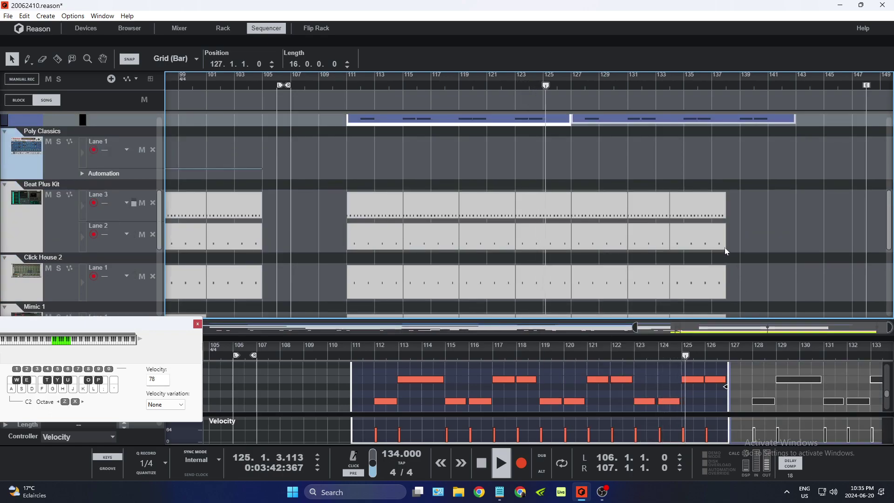
drag(768, 299, 703, 214)
scroll(771, 242, down, 1)
mouse_move(714, 269)
mouse_down()
mouse_move(700, 268)
mouse_move(719, 269)
mouse_up()
scroll(725, 274, down, 3)
scroll(724, 272, up, 2)
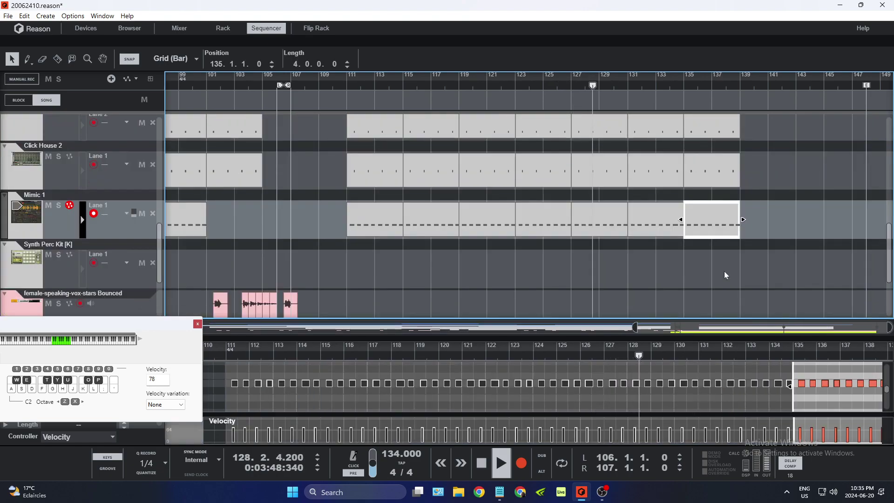
Step: Duplicate the Beat Plus Kit, Click House 2 and Mimic 1 clips between bars 131 and 139 so that the copies start at bar 139
scroll(773, 230, up, 3)
drag(774, 220, 661, 279)
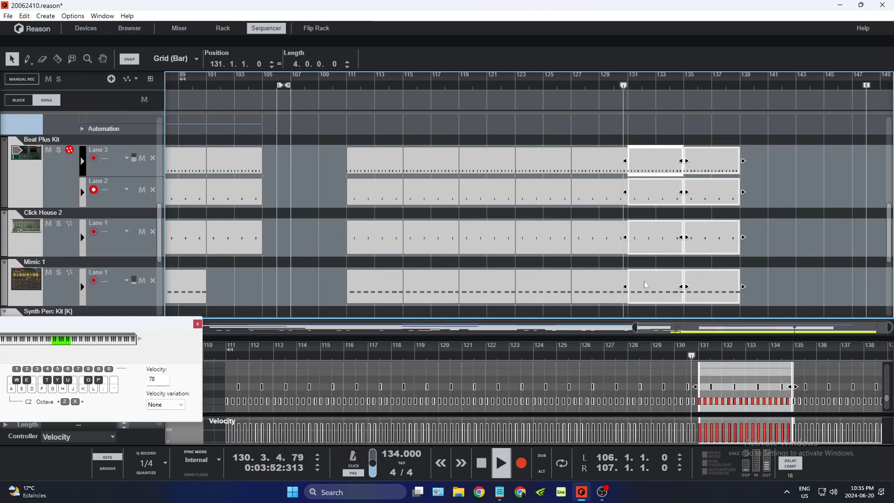
right_click(685, 167)
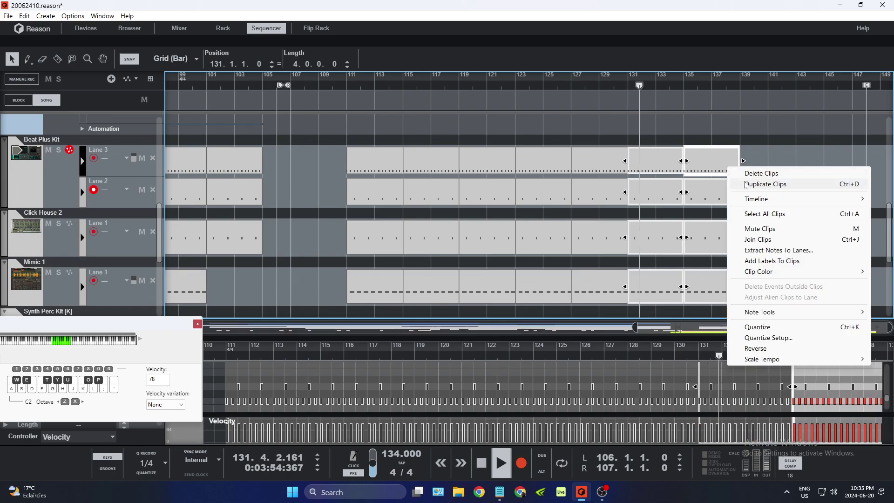
click(727, 184)
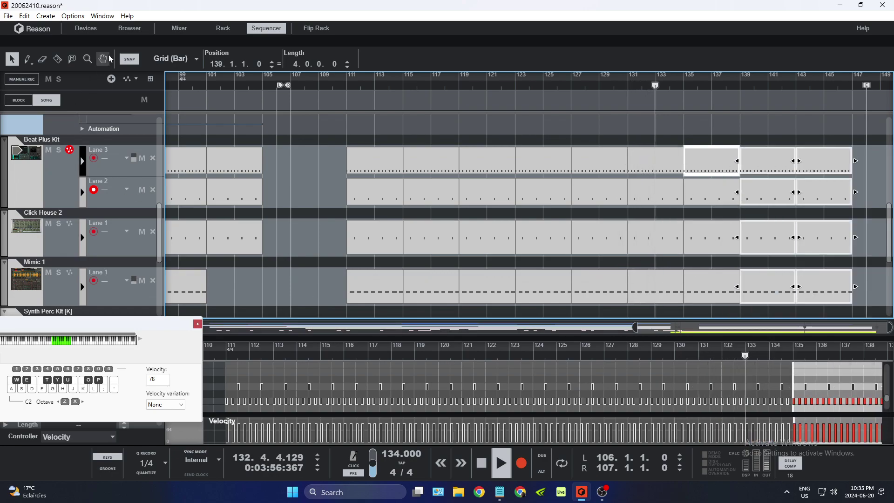
Step: Solo the DR BUS mixer channel to audition the drums alone, clear all solos and stop playback
click(181, 29)
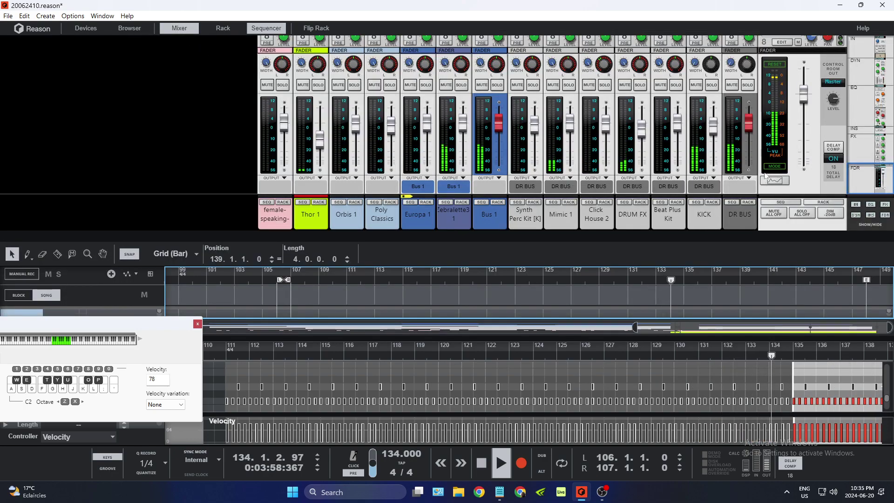
click(746, 86)
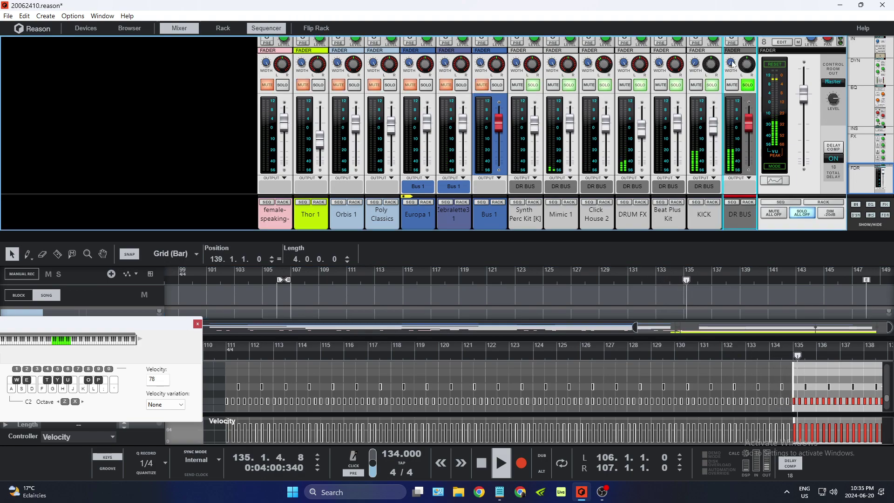
scroll(730, 84, up, 1)
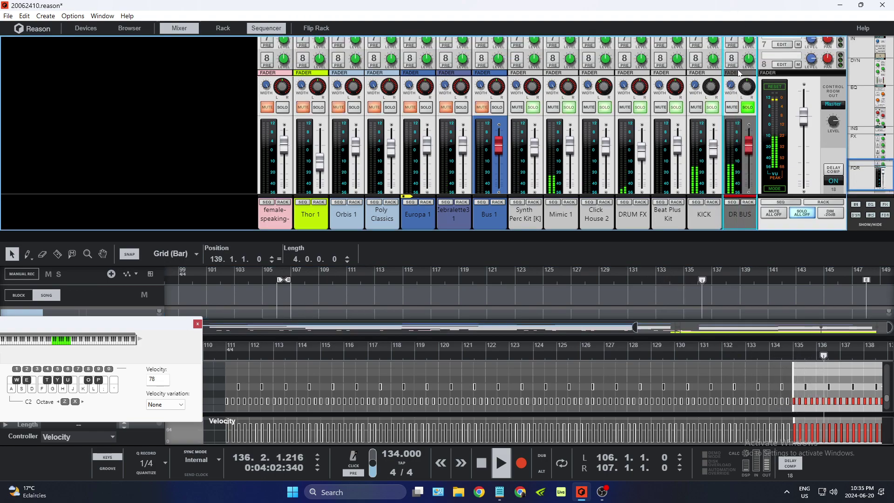
click(693, 86)
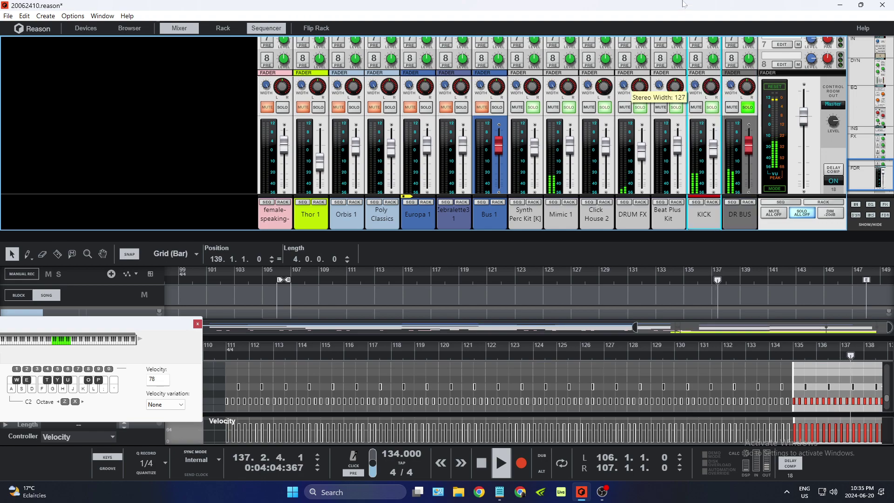
click(797, 216)
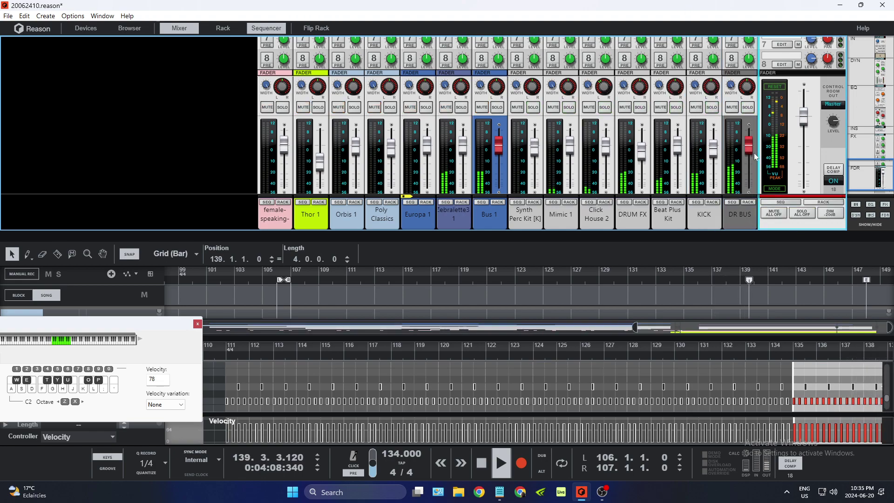
key(space)
Step: Inspect the DR BUS insert effects in the rack, close the on-screen piano keys, and locate the KICK channel in the rack
click(748, 204)
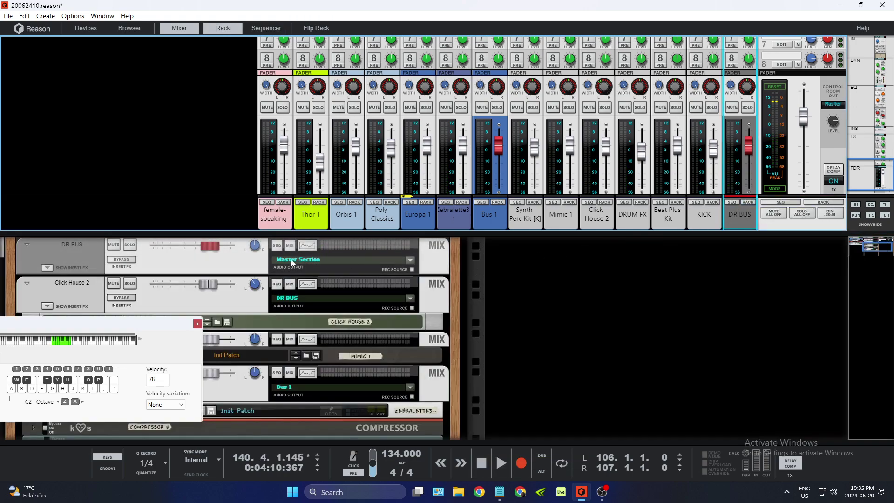
click(47, 268)
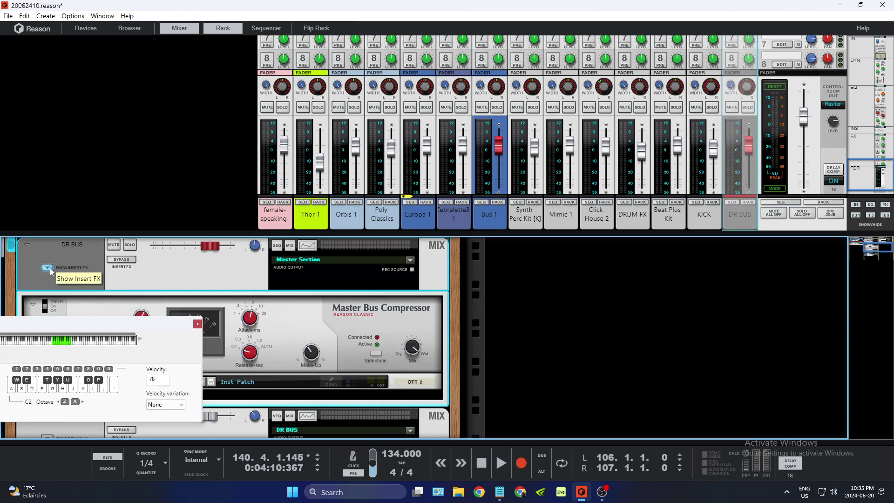
click(197, 325)
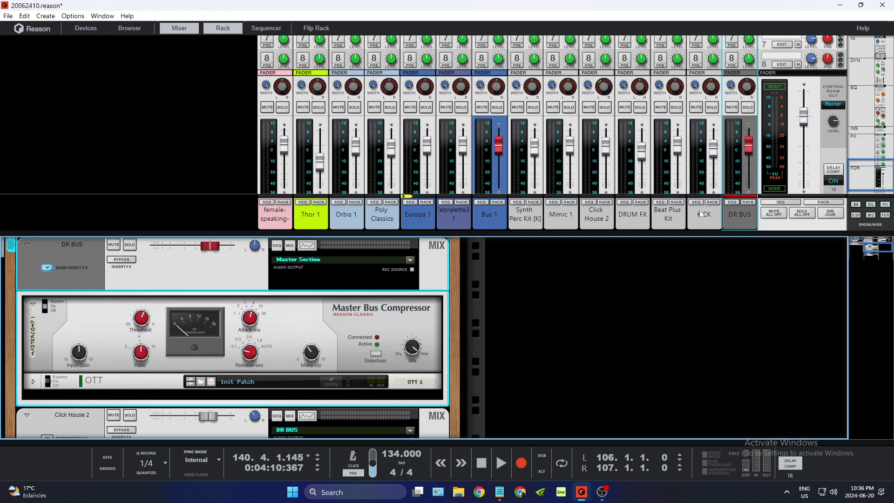
click(712, 202)
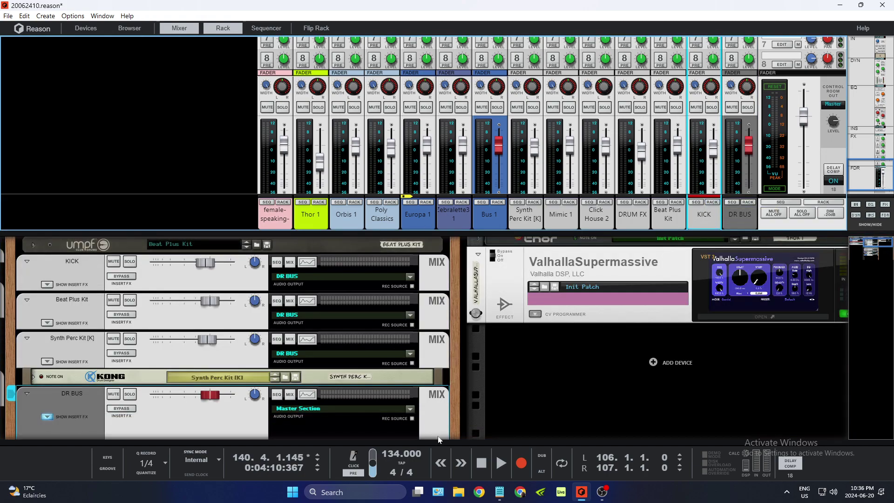
Step: Mute and unmute Beat Plus Kit's Lane 3 in the sequencer while playing from bar 111 to identify its part, and stop playback
key(F7)
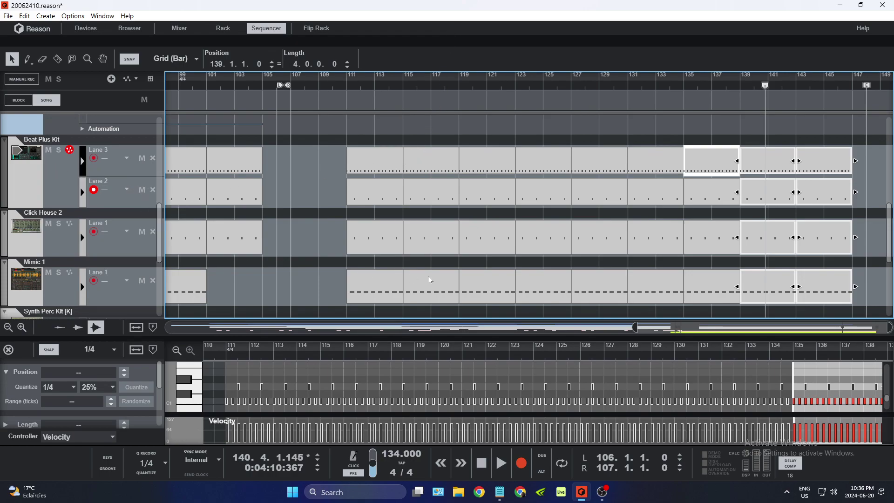
scroll(441, 271, down, 1)
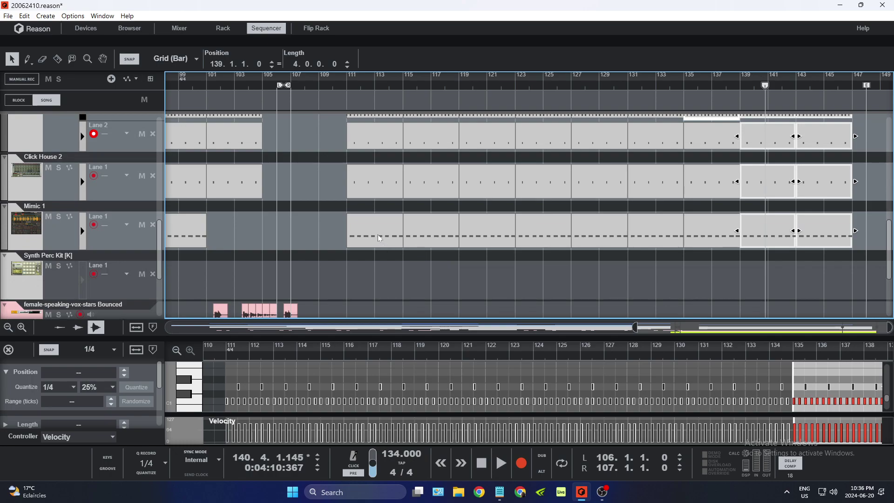
scroll(379, 235, up, 1)
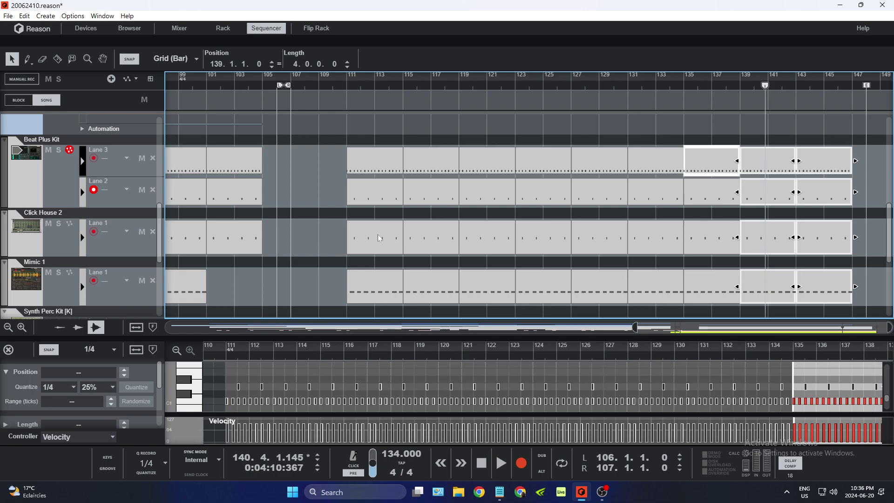
click(348, 87)
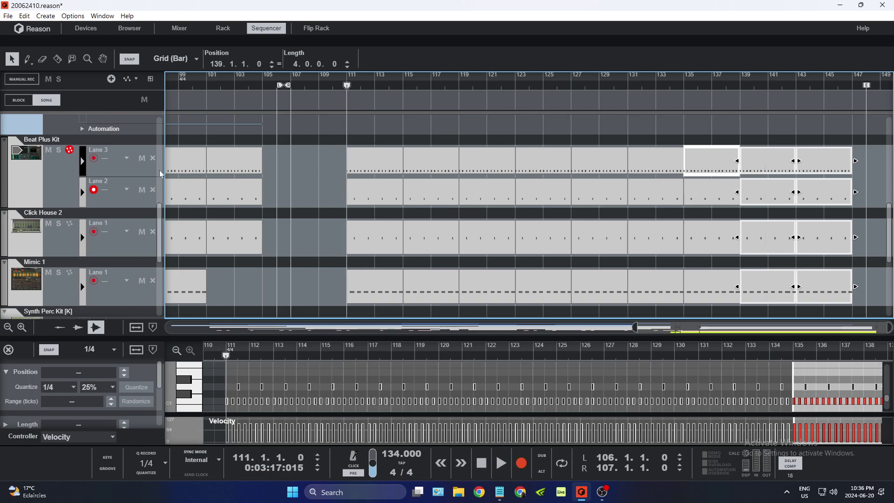
click(142, 161)
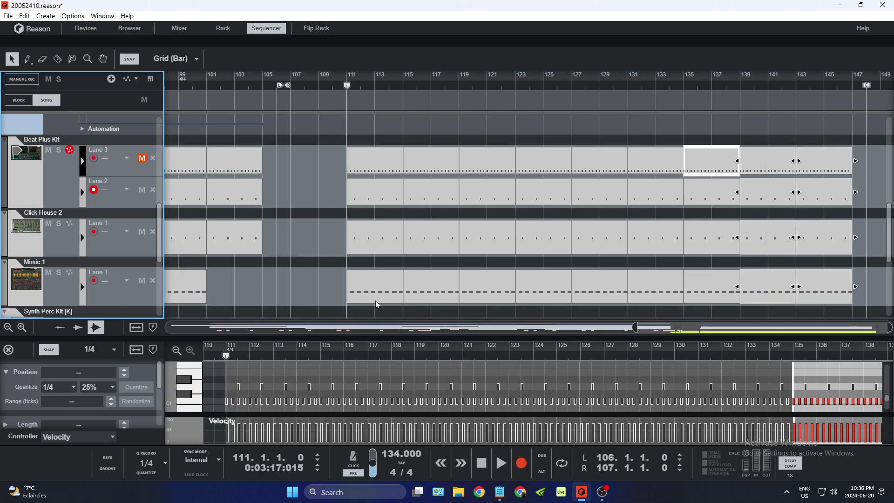
click(501, 463)
click(142, 159)
click(481, 463)
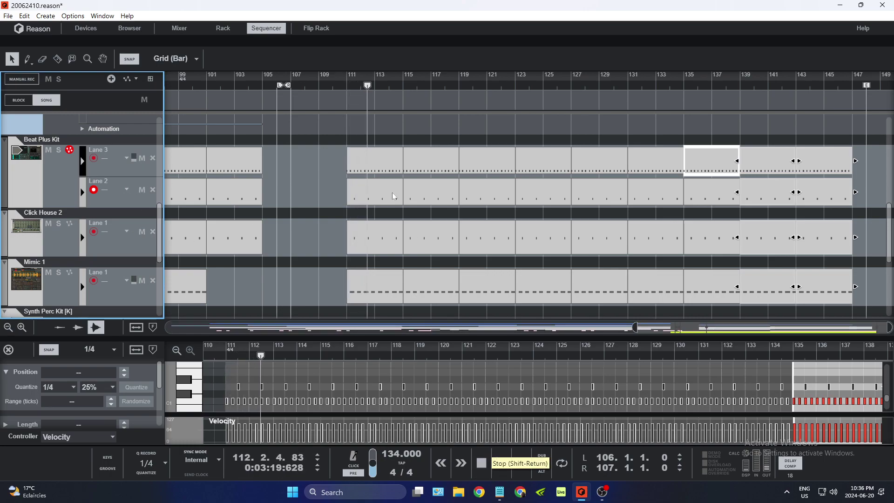
Step: Open Beat Plus Kit's Lane 3 clip at bar 111, select its first C1 note, and set the arrangement snap to 1/8
double_click(372, 169)
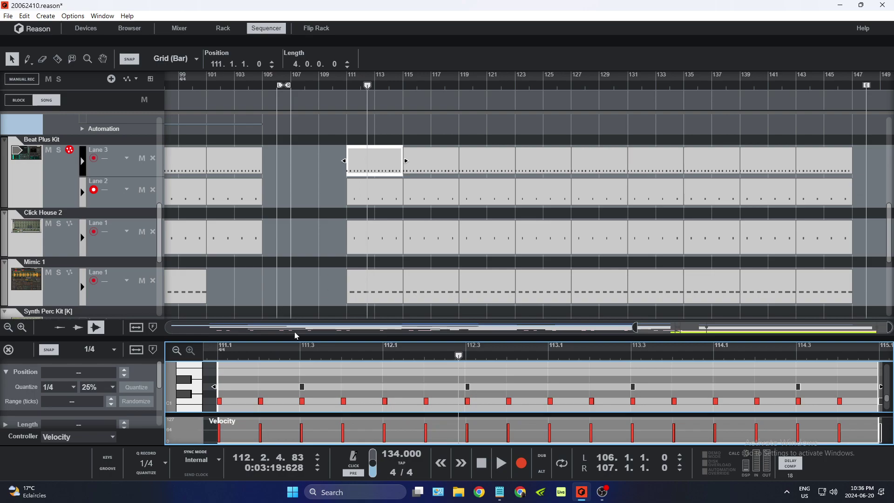
click(219, 401)
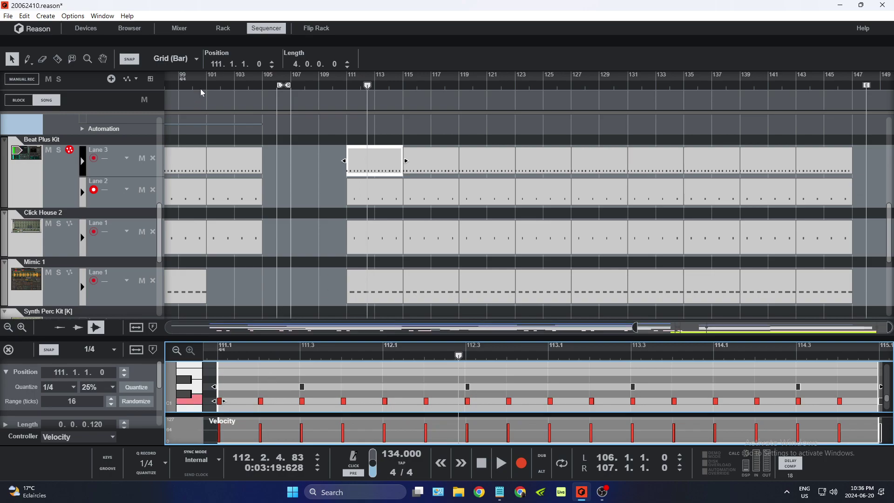
click(176, 59)
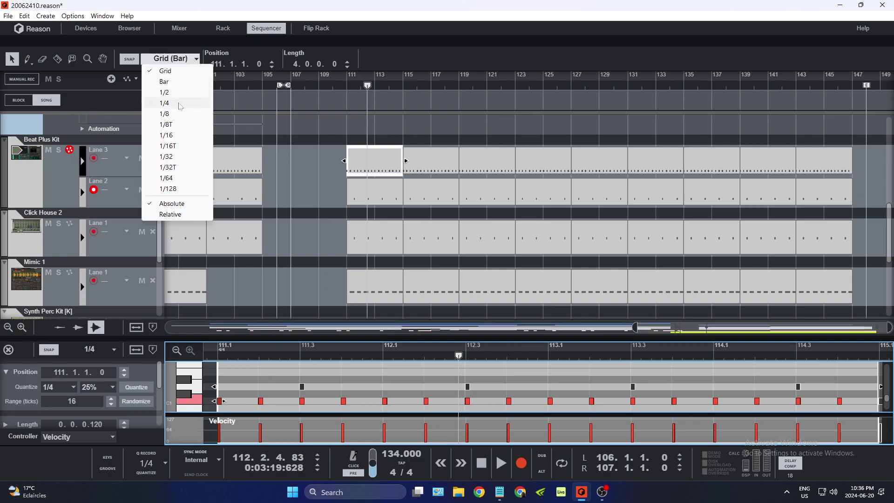
click(168, 114)
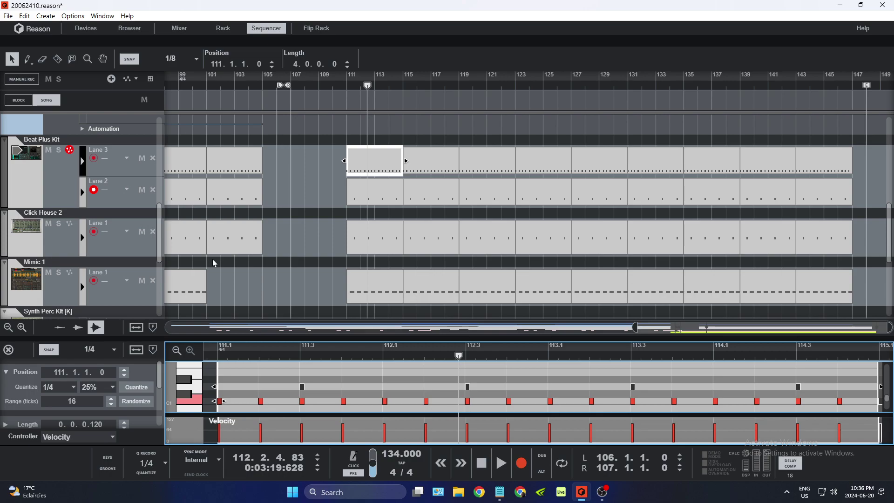
right_click(222, 406)
click(252, 257)
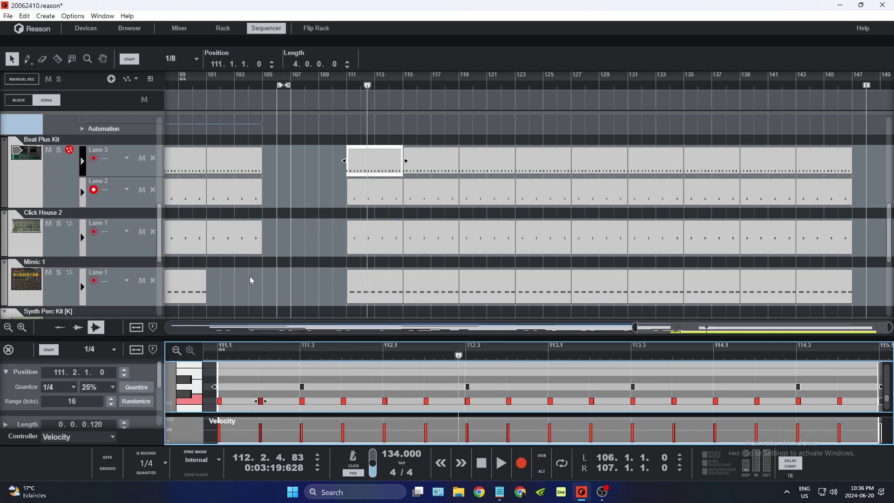
click(24, 16)
click(30, 26)
Step: Set the note editor's snap to 1/16 and duplicate the clip's first C1 note to position 111.1.2
click(109, 351)
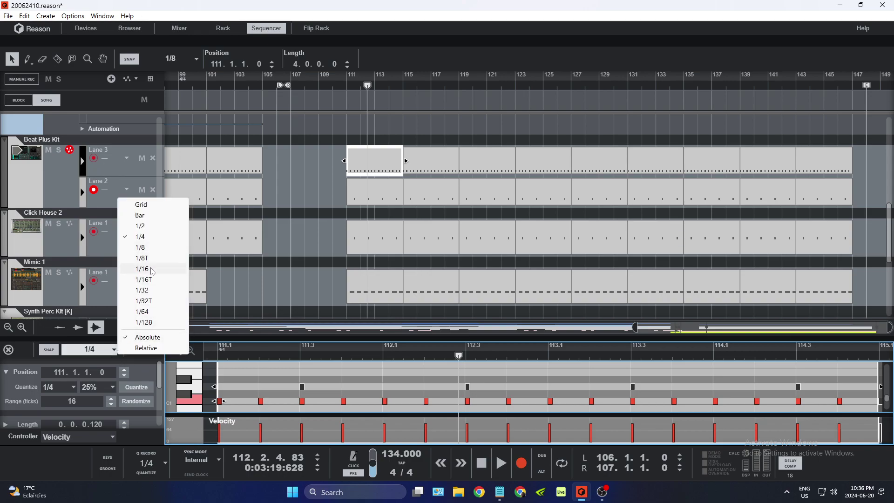
click(142, 269)
right_click(221, 403)
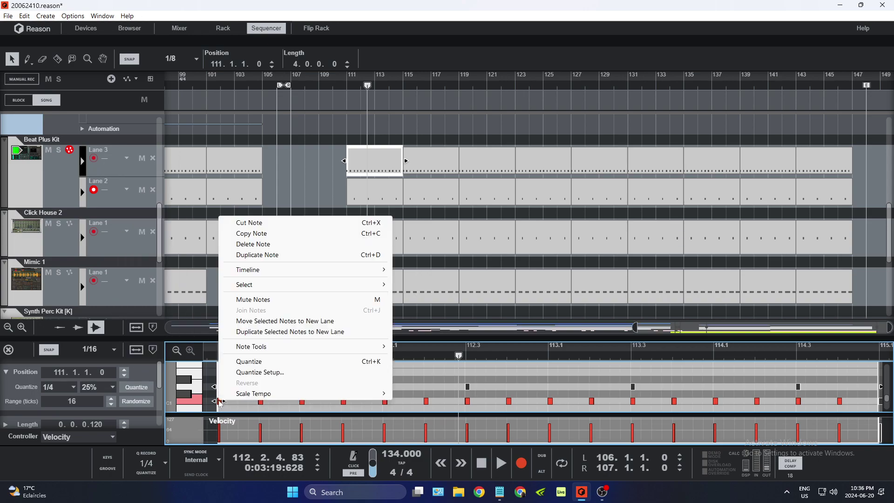
click(258, 261)
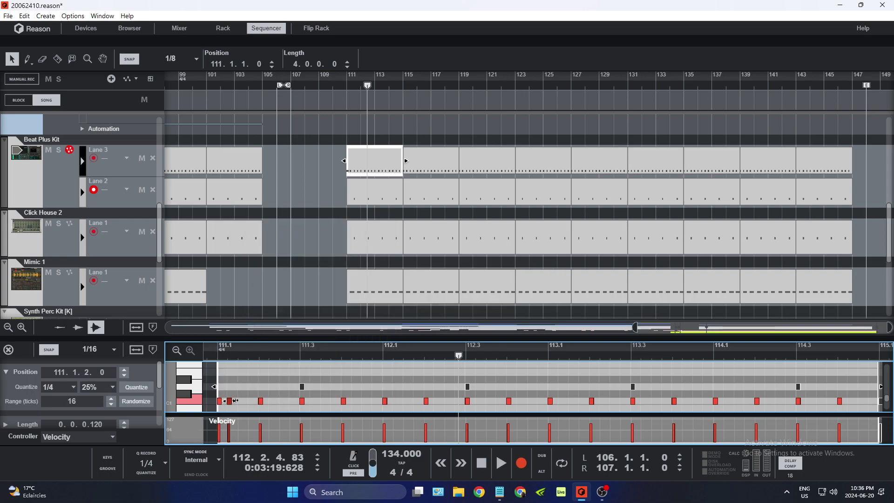
Step: Lower the duplicated note's velocity to about half with the Pencil tool, and move the song position back to bar 111
click(27, 59)
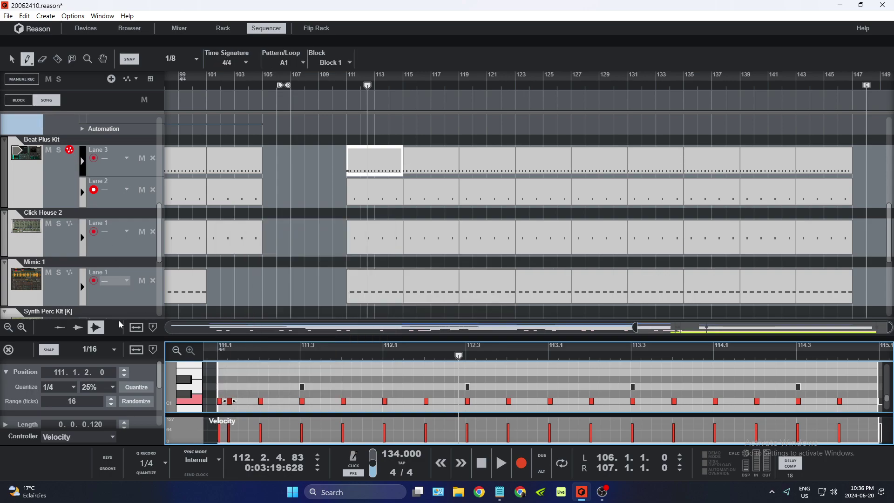
click(230, 432)
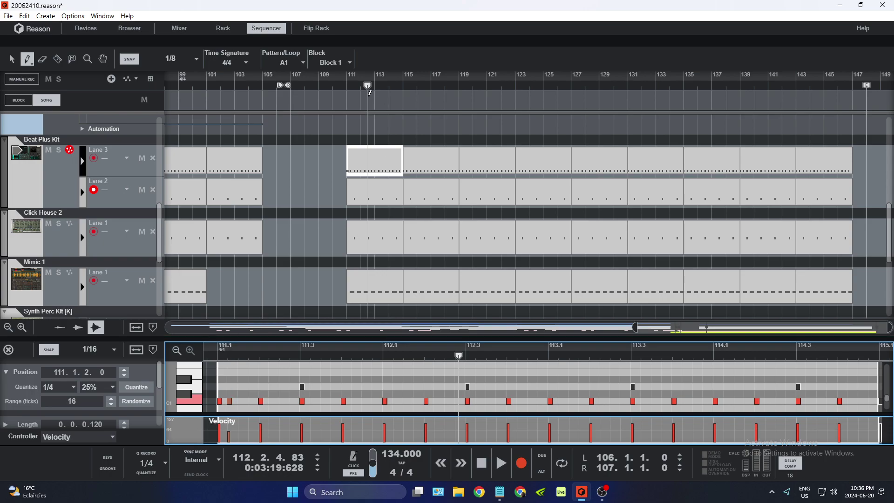
drag(369, 91, 347, 92)
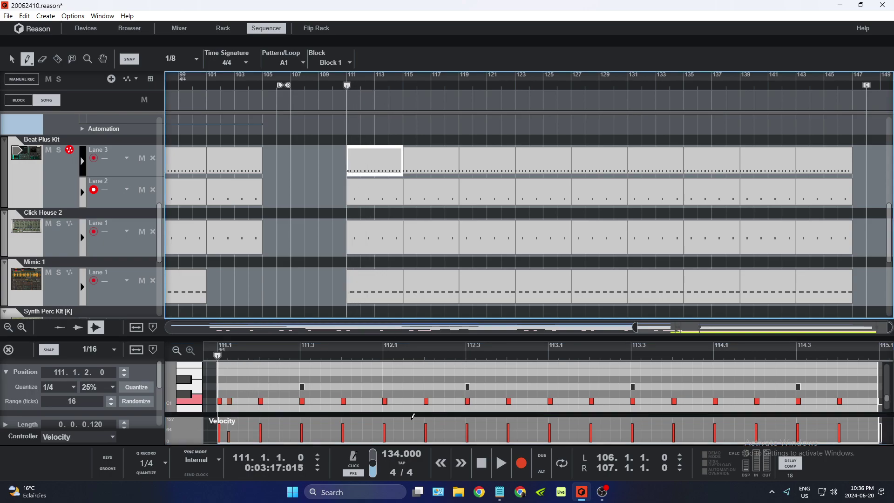
Step: Play briefly from bar 111 and move the quieter C1 note in Beat Plus Kit's Lane 3 clip to position 111.1.3
click(504, 472)
click(481, 463)
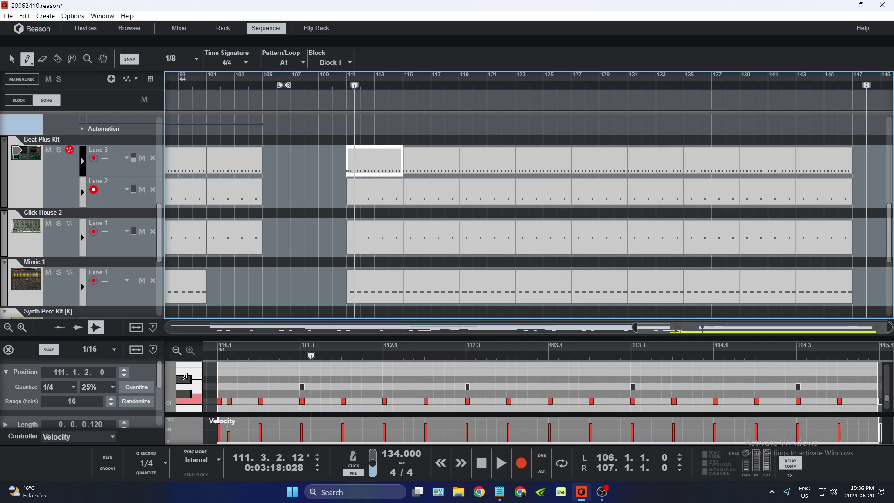
key(q)
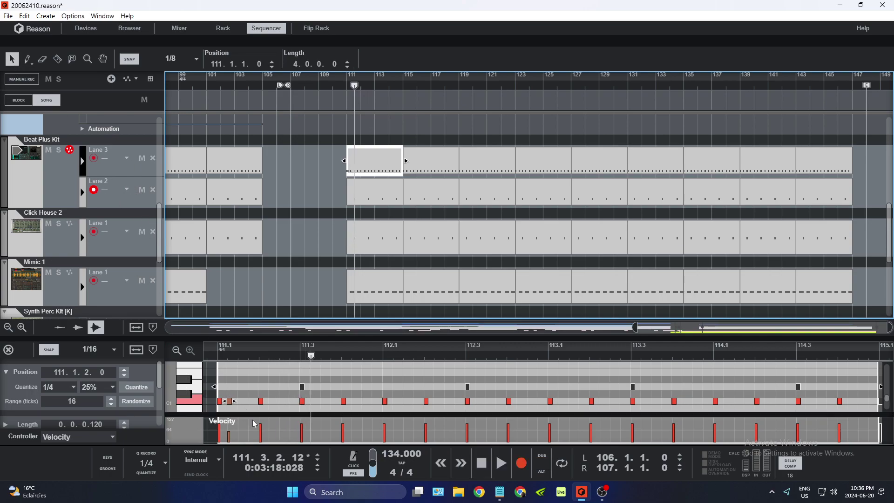
drag(233, 404, 243, 404)
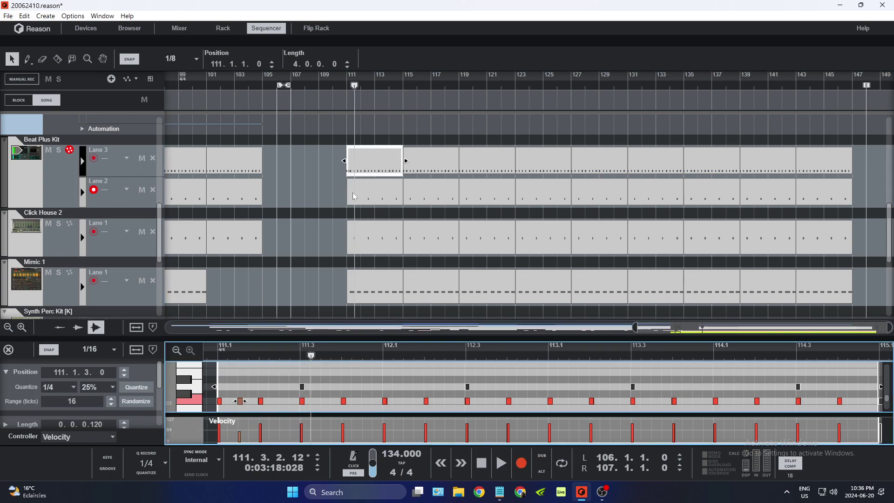
Step: Return the song position to bar 111, play the changed Beat Plus Kit pattern, and stop playback
click(354, 89)
drag(354, 88, 349, 88)
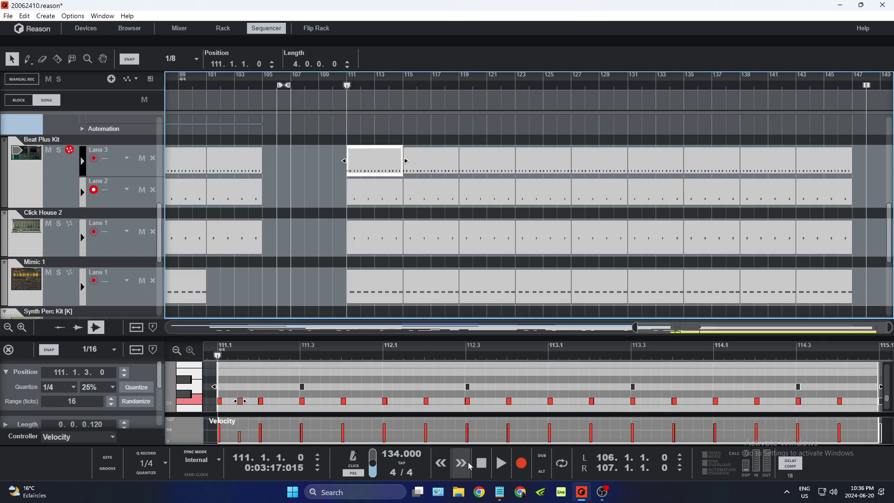
click(501, 466)
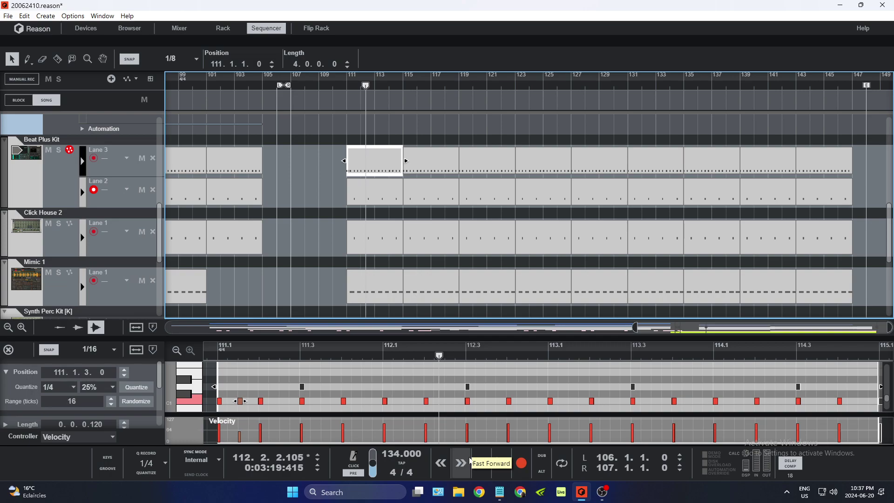
click(501, 464)
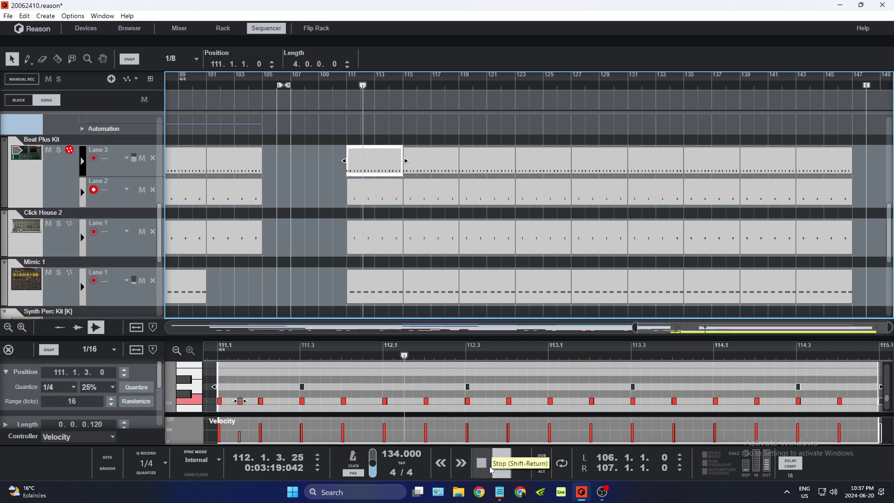
click(492, 469)
Step: Duplicate the C1 note at 113.1.1 in the Lane 3 clip and move the copy to position 113.1.3
click(550, 401)
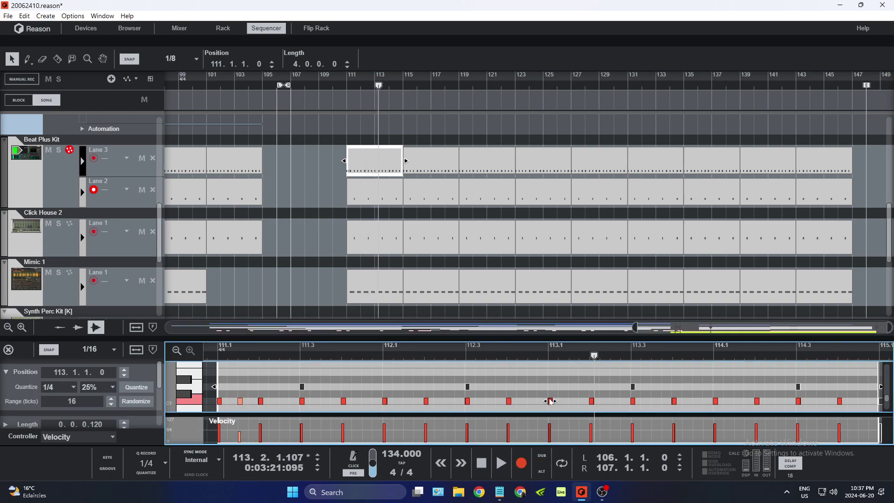
right_click(551, 402)
click(586, 255)
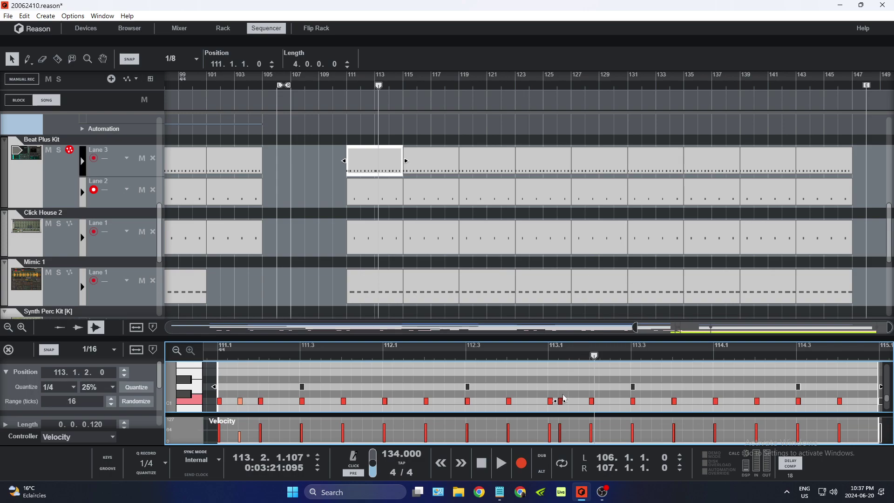
drag(565, 400, 571, 409)
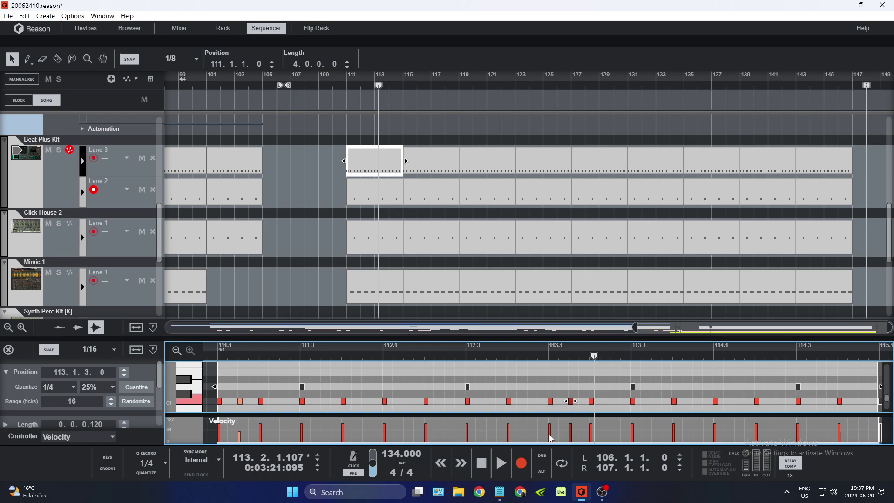
Step: Delete Beat Plus Kit's Lane 3 clips from bar 115 to bar 147, keeping the edited clip at bar 111
click(395, 85)
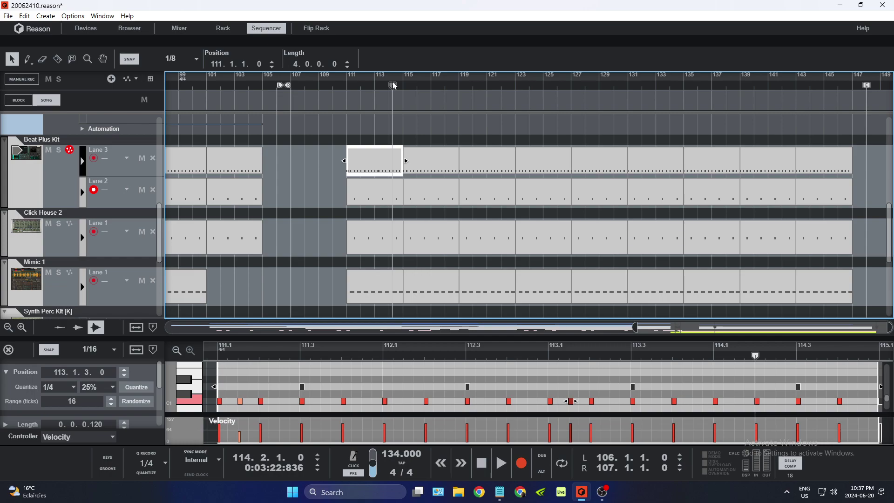
mouse_move(394, 85)
mouse_down()
mouse_move(415, 87)
mouse_move(404, 92)
mouse_up()
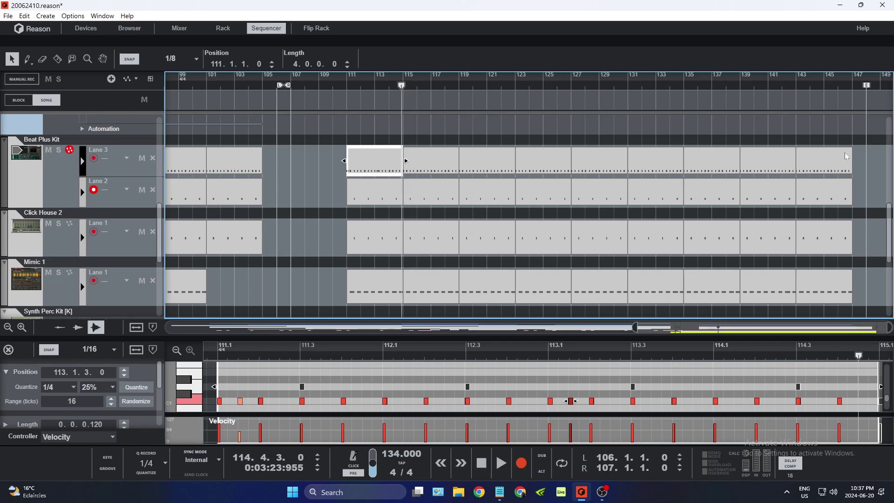
click(454, 156)
right_click(435, 157)
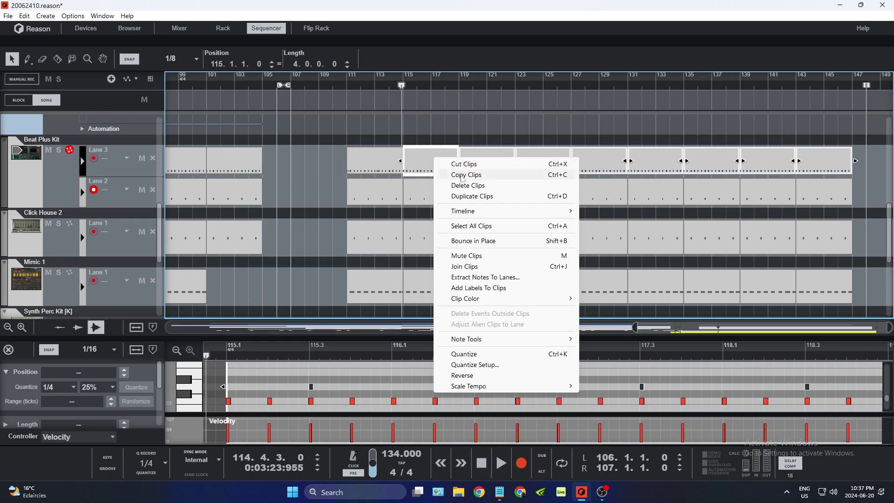
click(465, 186)
Step: Open the Lane 3 clip at bar 111, lower the 113.1.3 note's velocity to about half with the Pencil tool, and close the editor
click(396, 164)
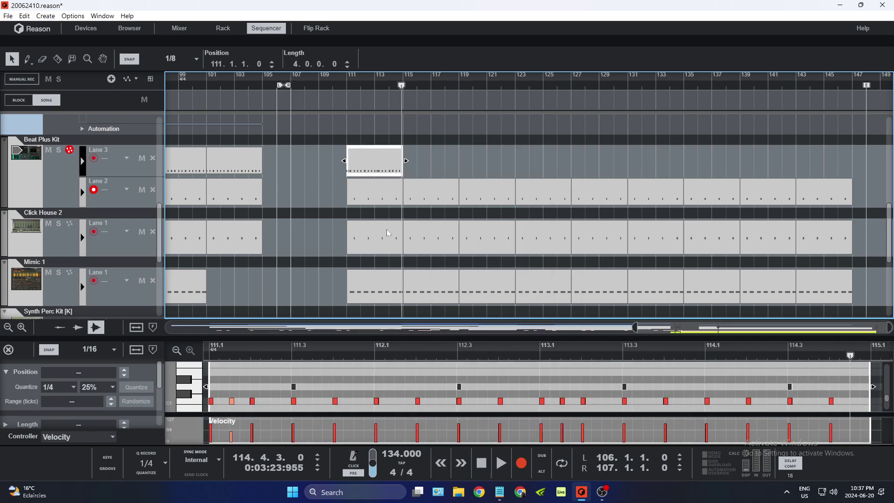
double_click(377, 156)
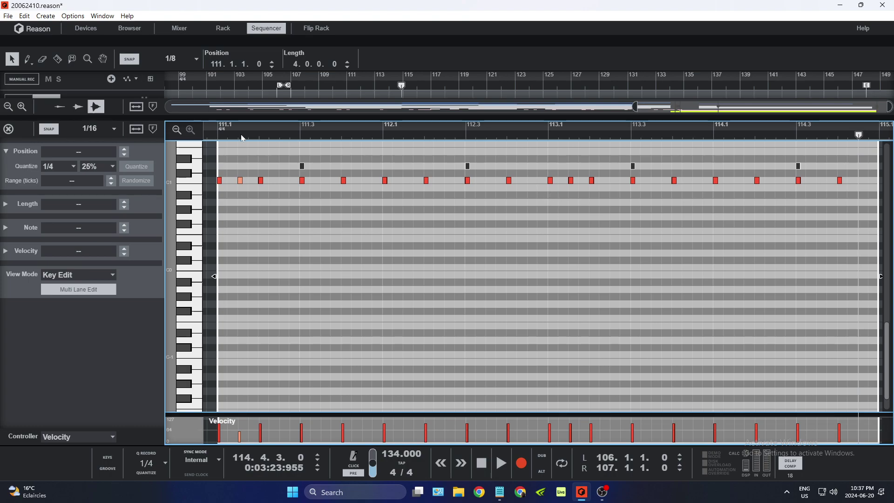
click(27, 59)
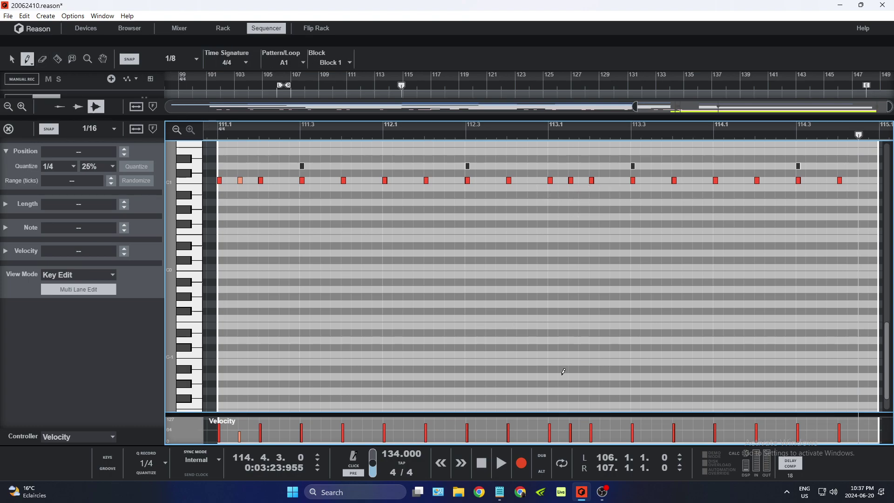
drag(571, 427, 571, 429)
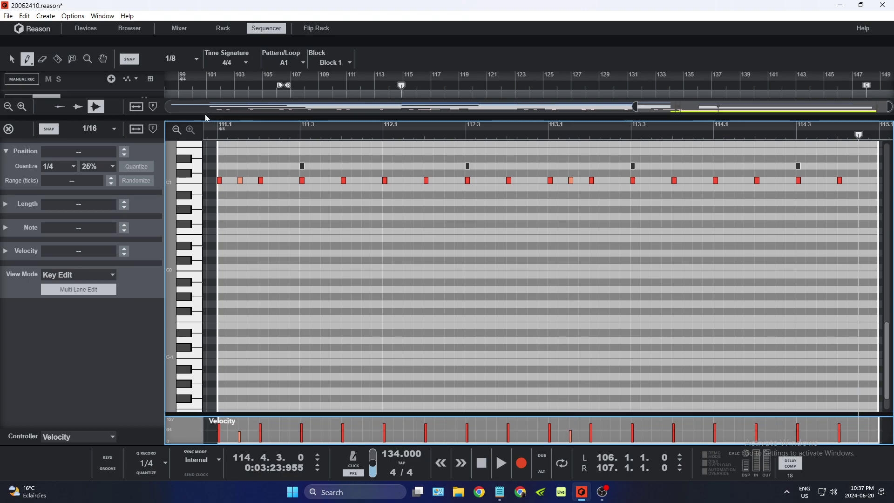
key(ctrl+e)
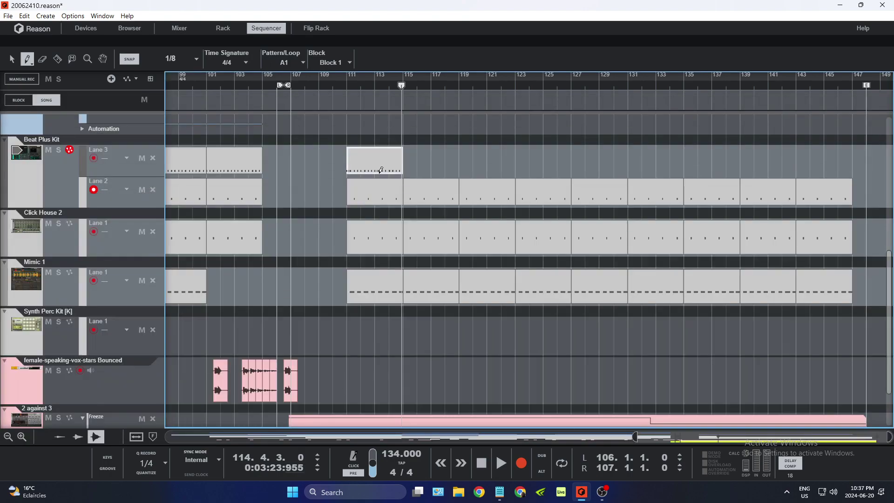
Step: Duplicate the edited Lane 3 clip repeatedly until it fills Beat Plus Kit up to bar 147
click(11, 59)
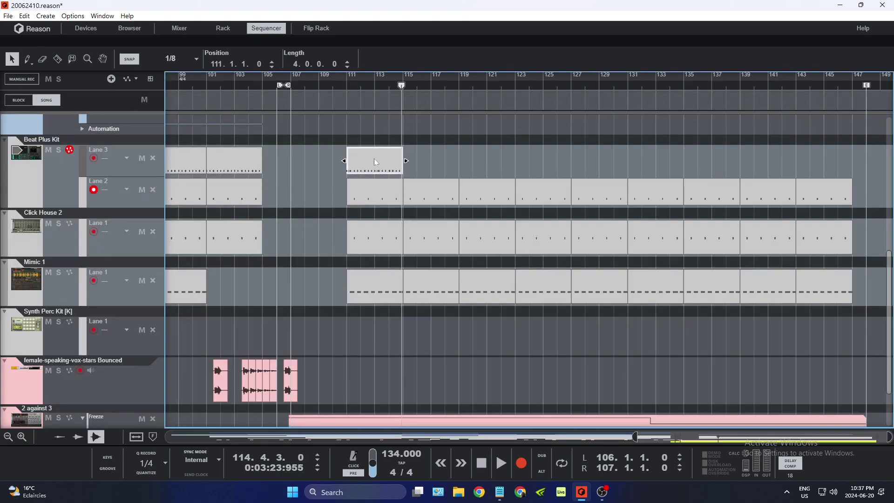
key(ctrl+d)
key(ctrl+d)
key(ctrl+d)
key(ctrl+d)
key(ctrl+d)
key(ctrl+d)
key(ctrl+d)
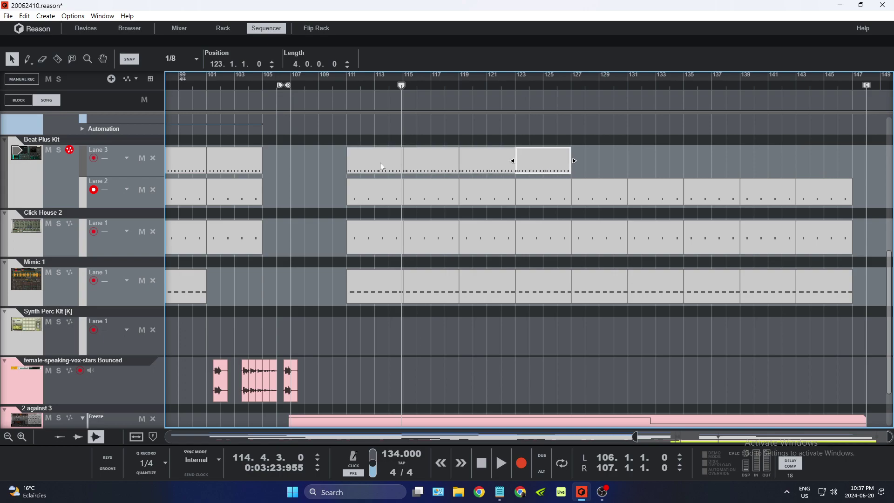
key(ctrl+d)
Step: Set the arrangement snap to Grid (Bar), then play the song from bar 111 and stop it
drag(399, 85, 348, 83)
click(182, 59)
click(183, 68)
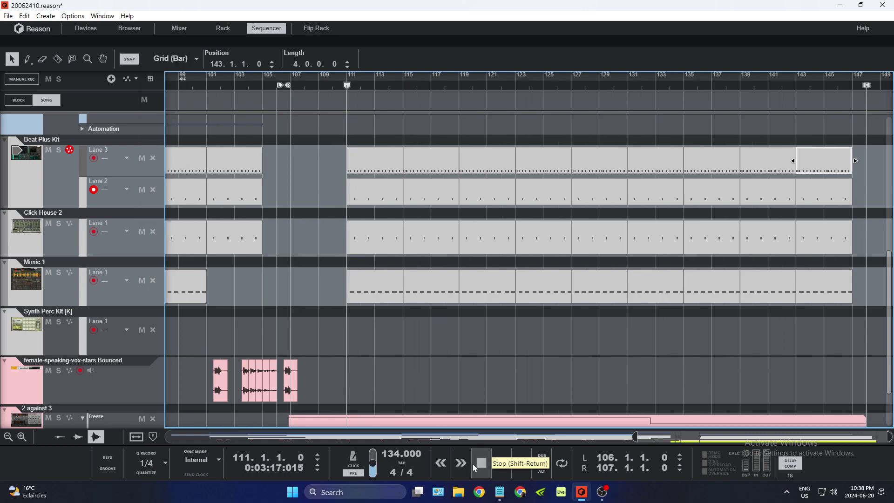
click(502, 464)
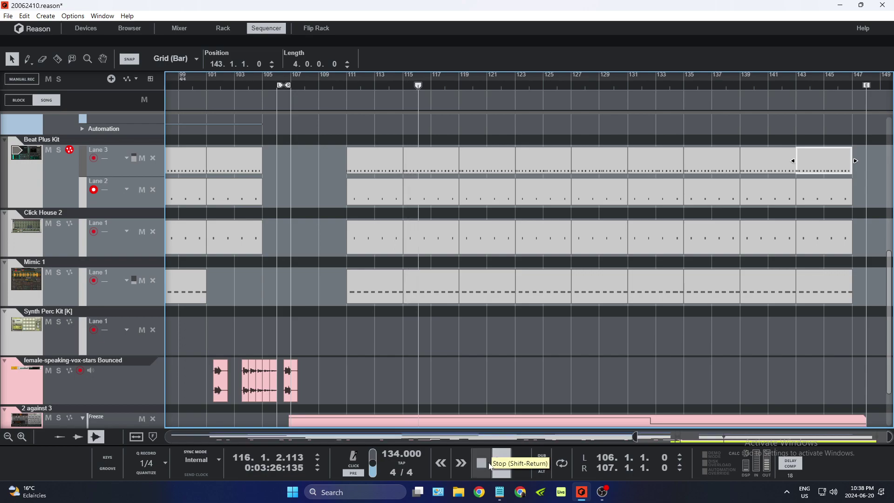
click(490, 465)
Step: Copy the last two Lane 1 clips of the blue track above Zebralette3 1 to bar 111, and delete the copy at bar 111
scroll(453, 312, up, 3)
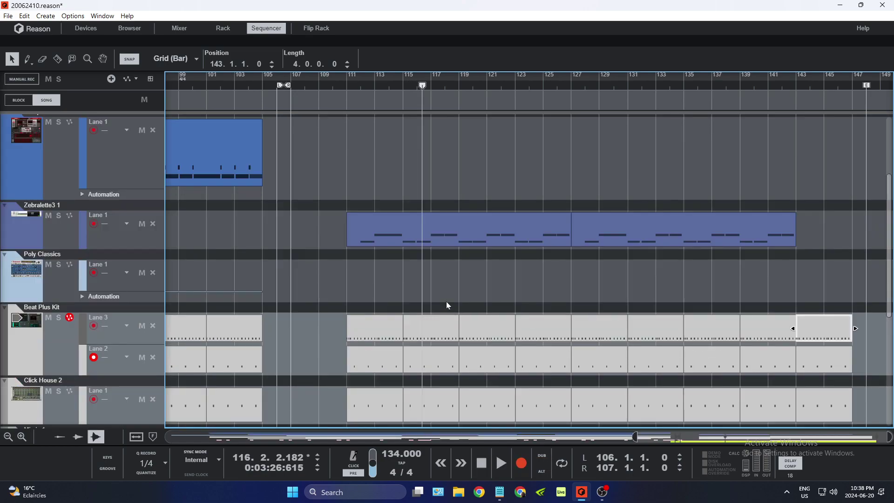
click(57, 59)
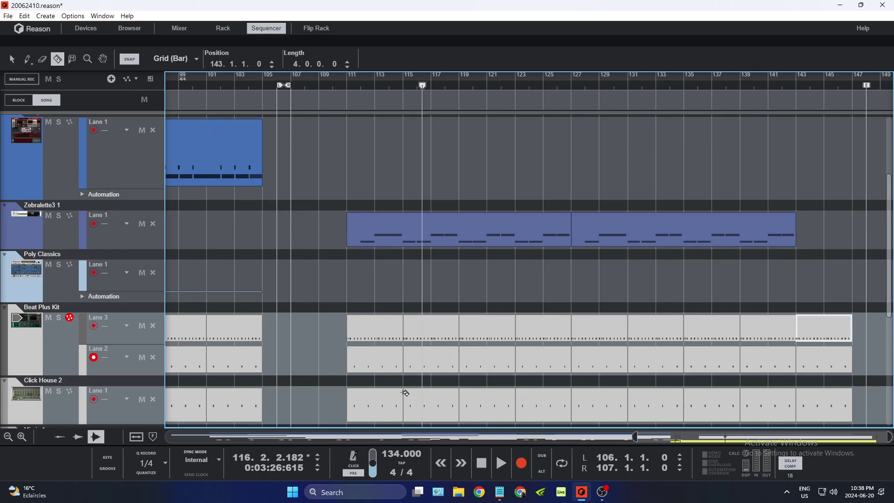
drag(657, 445, 582, 445)
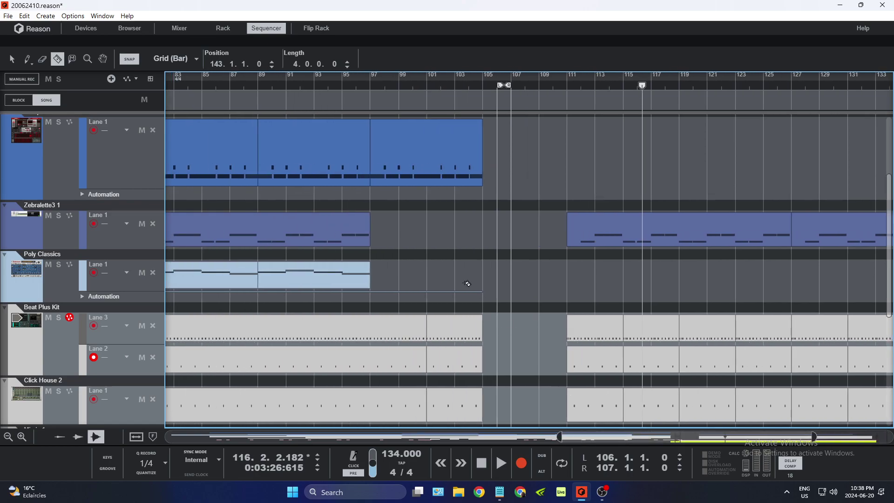
click(11, 59)
click(448, 150)
drag(448, 150, 753, 171)
right_click(635, 161)
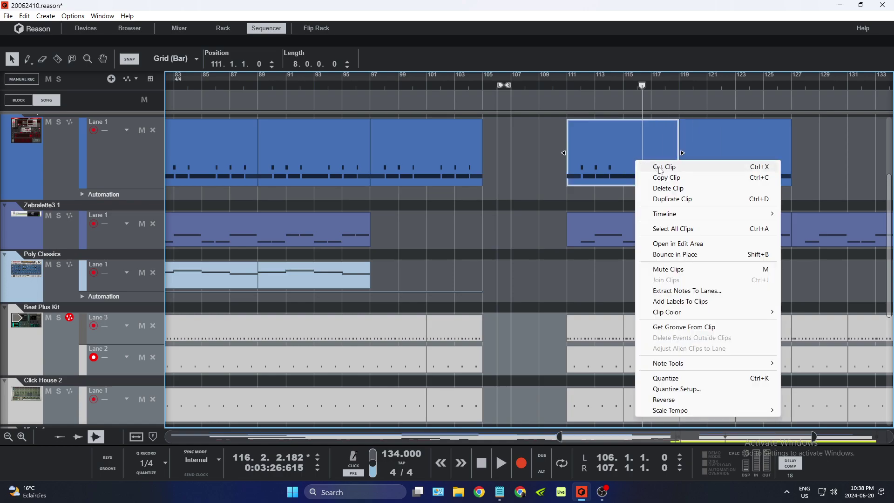
click(666, 188)
Step: Set the loop locators to the blue clip at bars 119 to 127, play that section, and stop playback
right_click(702, 151)
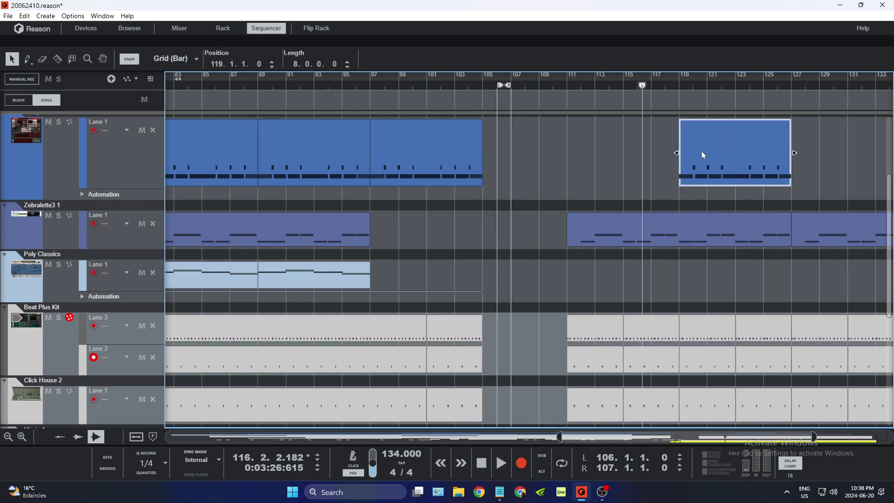
mouse_move(727, 205)
click(666, 225)
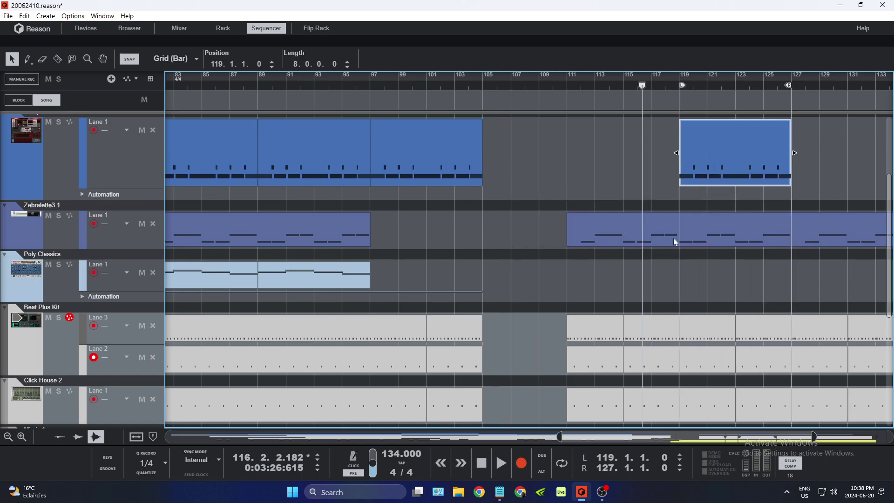
click(701, 91)
click(482, 463)
click(495, 467)
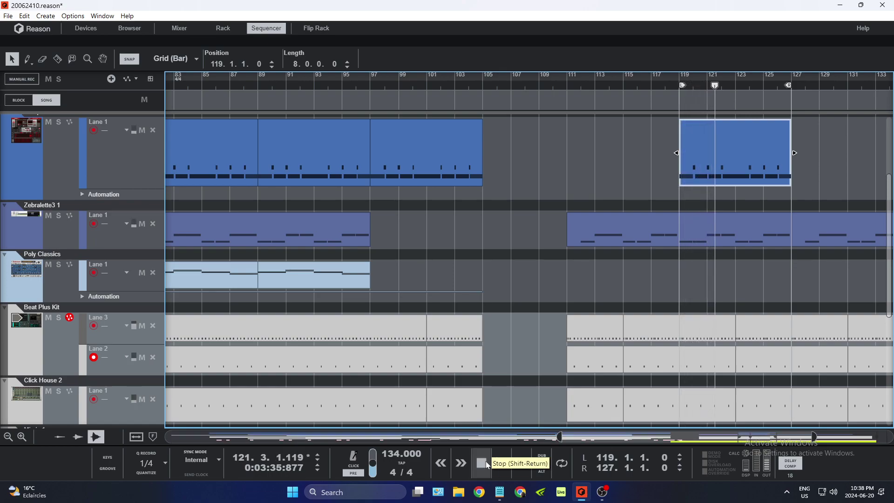
click(483, 463)
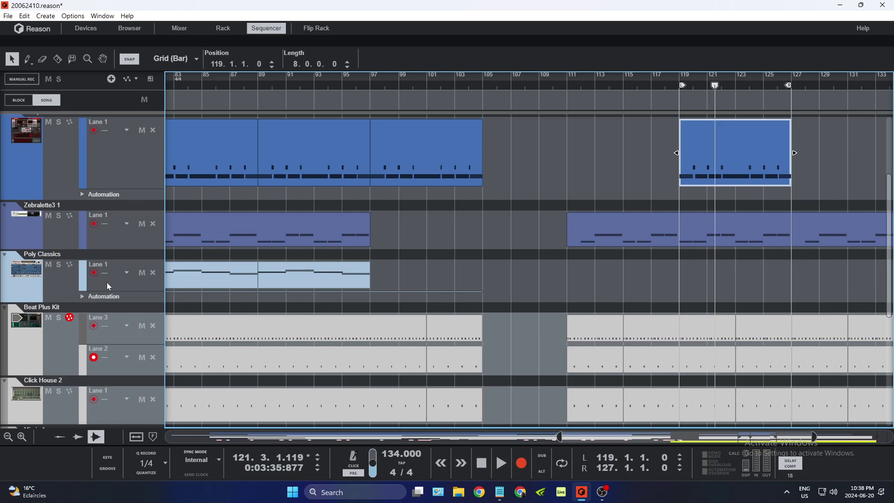
Step: Expand the blue track's automation, copy its Env 4 Syncrate clip to bar 119, and extend the copy to 24 bars
click(82, 194)
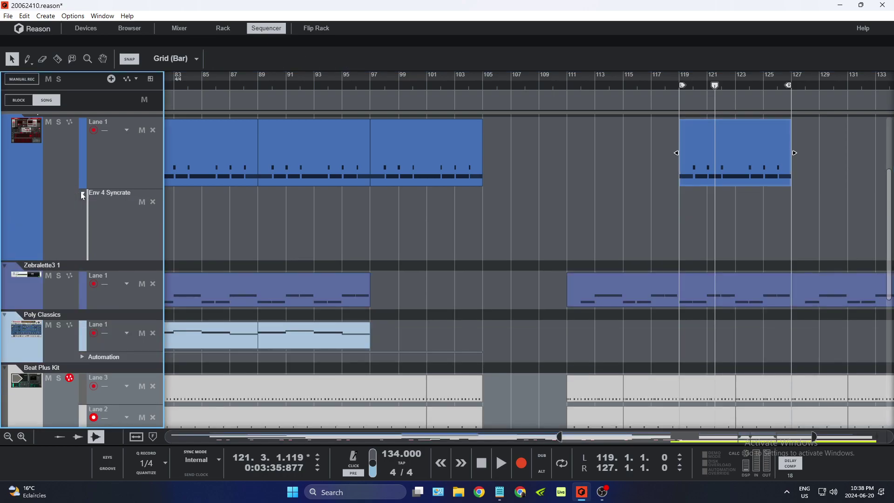
drag(615, 437, 374, 438)
click(458, 245)
drag(542, 436, 665, 436)
drag(237, 235, 699, 224)
right_click(721, 232)
click(723, 220)
drag(739, 223, 851, 223)
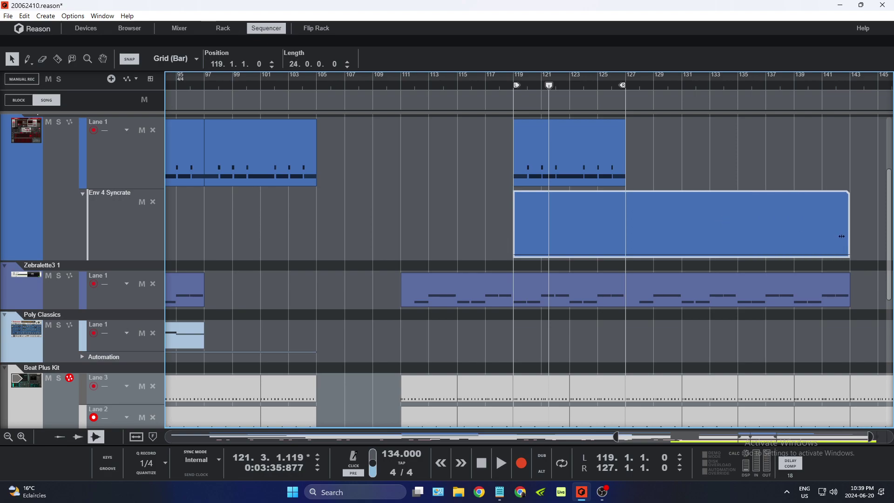
Step: Duplicate the blue track's Lane 1 clip twice up to bar 143 and move the song position to bar 119
right_click(615, 167)
click(630, 200)
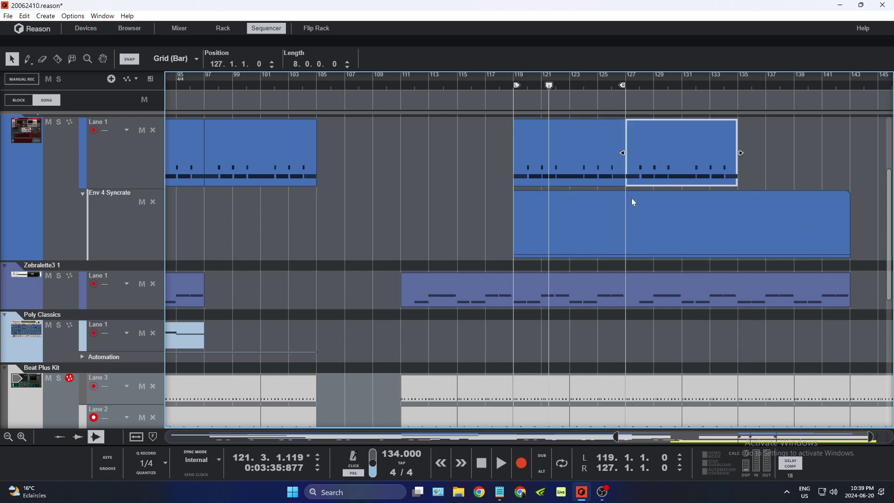
right_click(646, 157)
click(666, 195)
drag(540, 85, 507, 109)
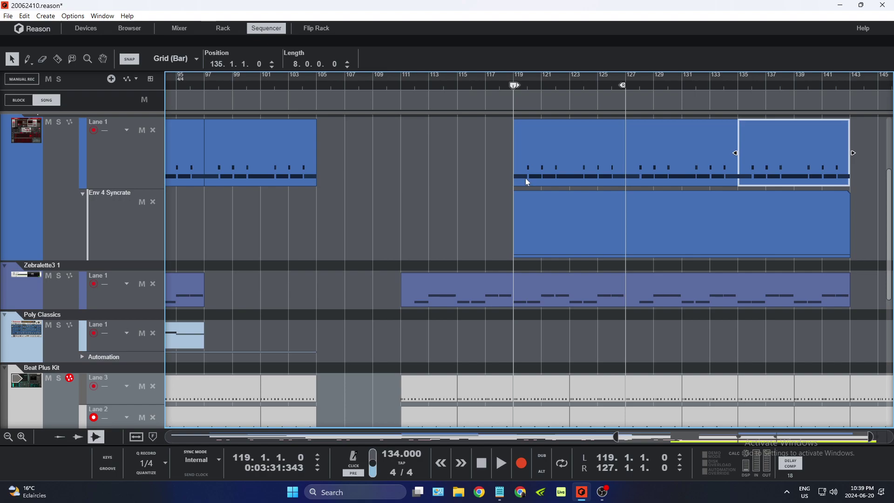
Step: Delete the blue track's three Lane 1 clips between bars 119 and 143
drag(856, 163, 580, 150)
right_click(580, 150)
click(613, 179)
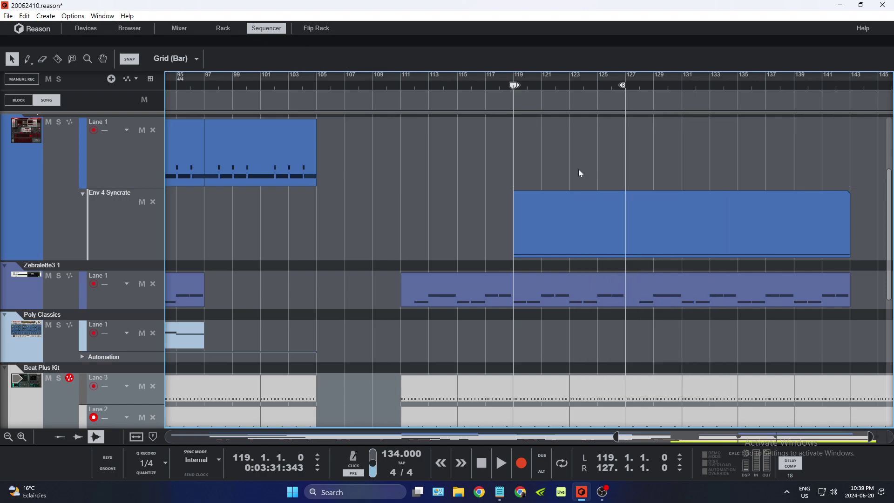
Step: Copy both Zebralette3 1 clips from bars 111 to 143 into the blue track's Lane 1 at bar 111
drag(863, 294, 525, 301)
click(539, 295)
drag(858, 298, 471, 168)
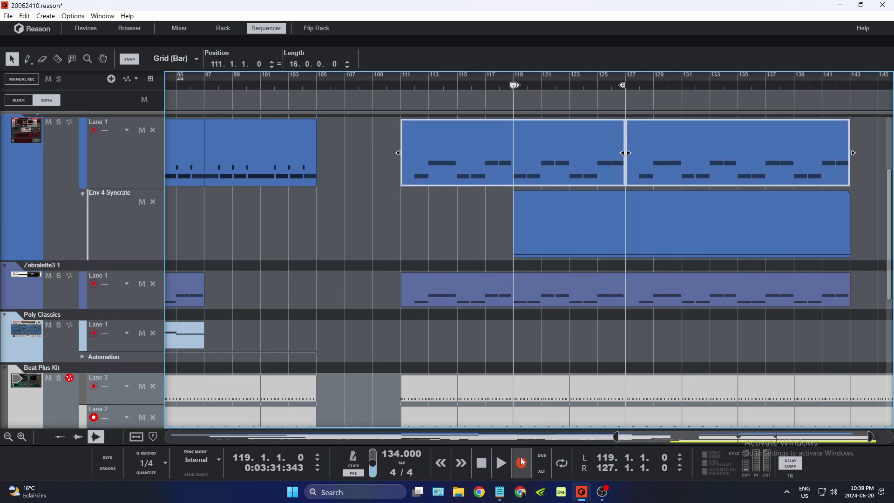
Step: Play the section from bar 119 and delete the blue track's two Lane 1 clips between bars 111 and 143
click(507, 462)
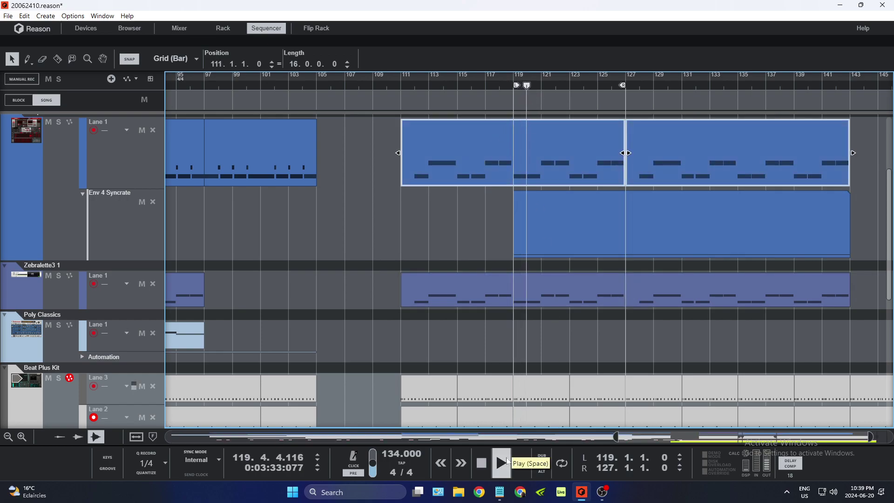
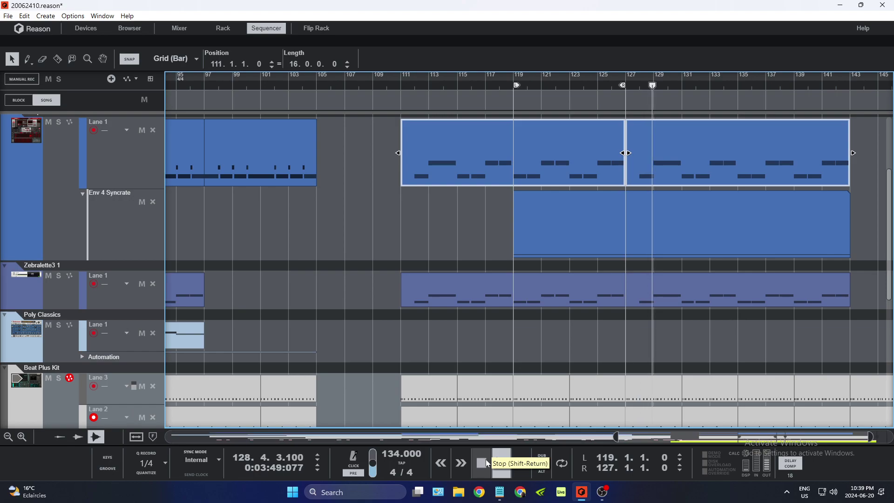
click(485, 459)
click(686, 153)
right_click(686, 152)
click(719, 181)
click(482, 163)
right_click(549, 168)
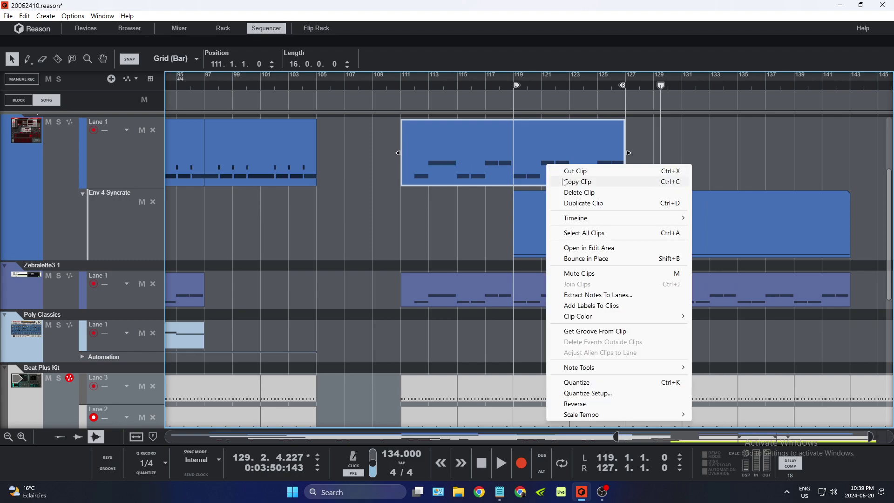
click(573, 192)
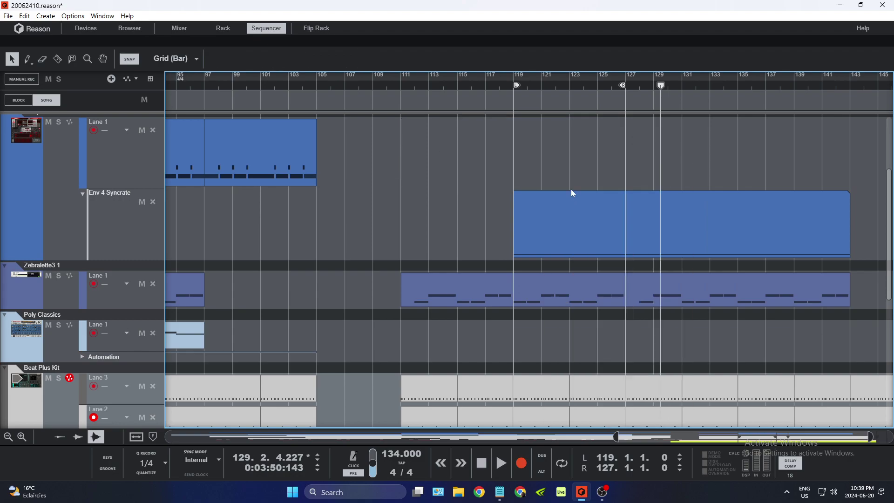
Step: Draw an empty 8-bar clip at bar 119 in the blue track's Lane 1 and open it in an enlarged note editor
click(27, 58)
drag(519, 145, 615, 157)
click(12, 58)
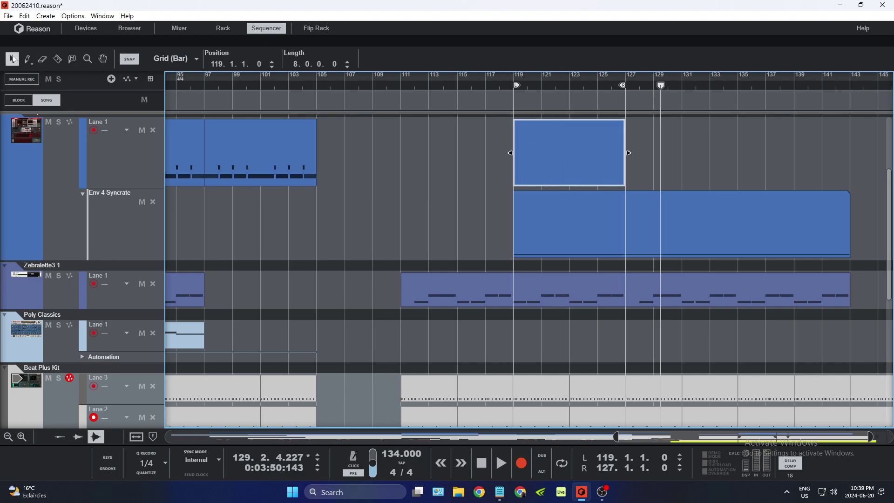
double_click(566, 164)
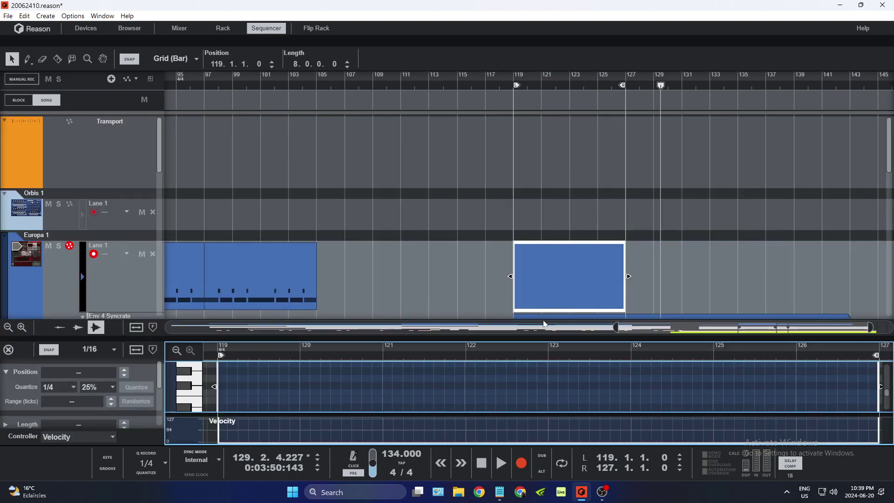
drag(538, 335, 491, 139)
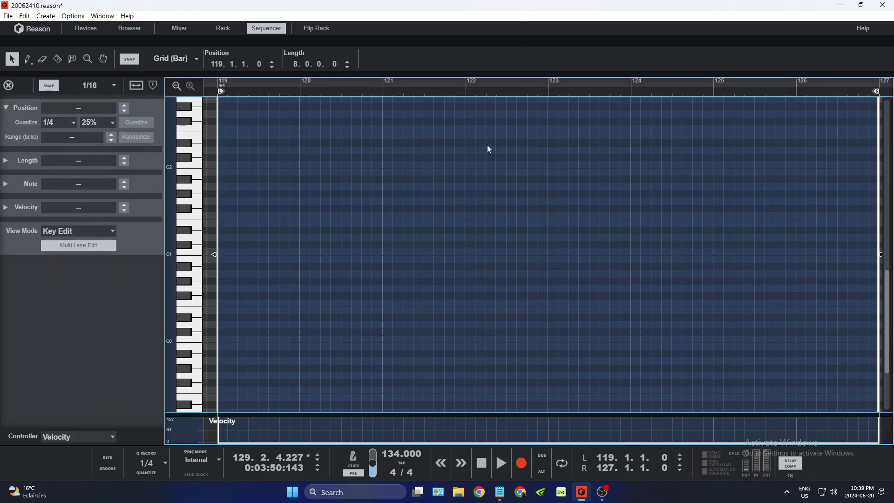
Step: Draw one-bar F#2 and E2 notes at bars 119 and 120 and a two-bar C#2 at bar 121, and play them back
scroll(208, 334, up, 5)
click(195, 310)
click(192, 299)
click(192, 296)
click(190, 289)
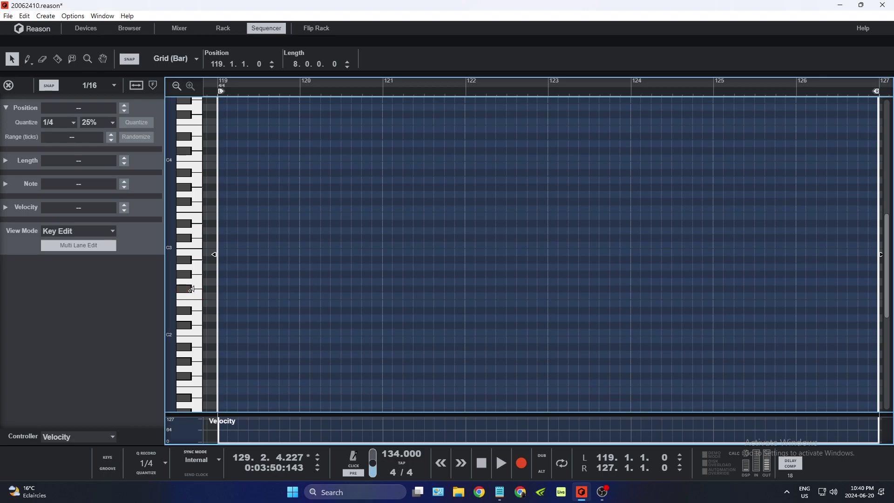
click(27, 59)
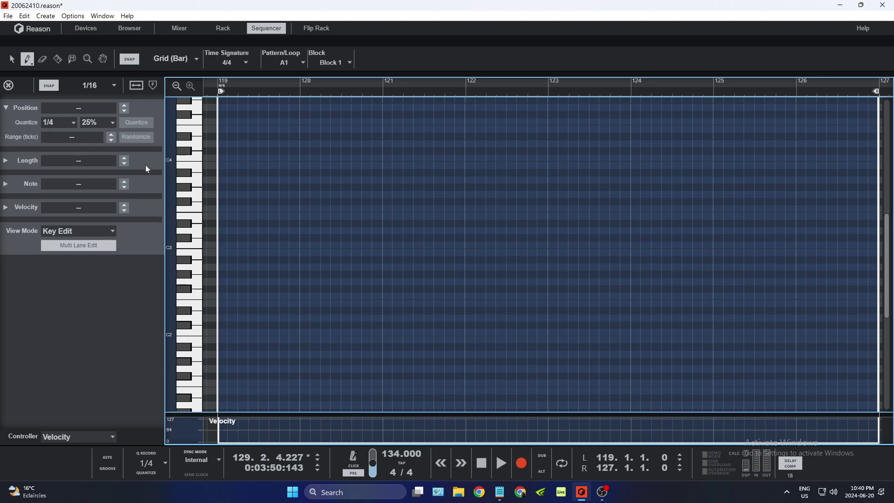
drag(222, 286, 372, 306)
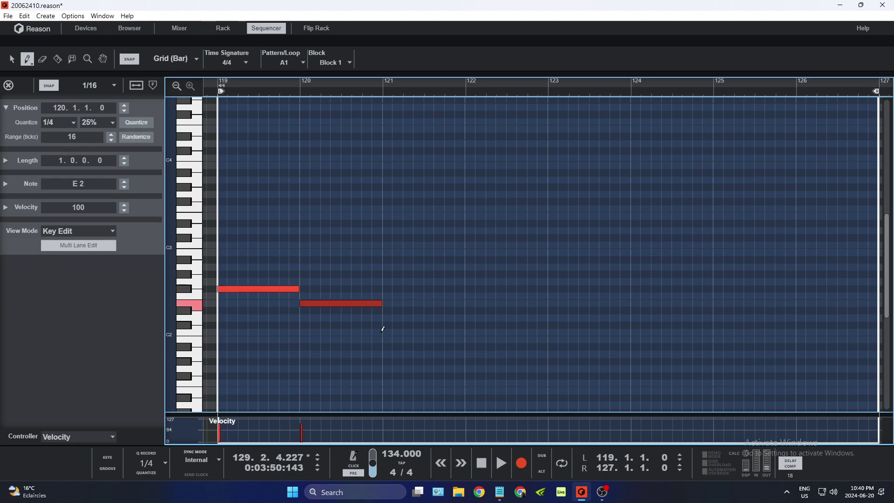
drag(385, 324, 541, 321)
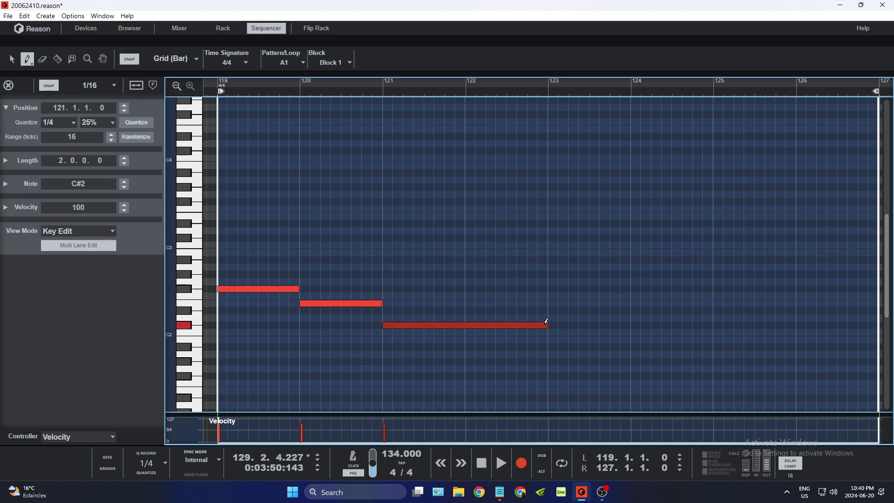
key(KP_0)
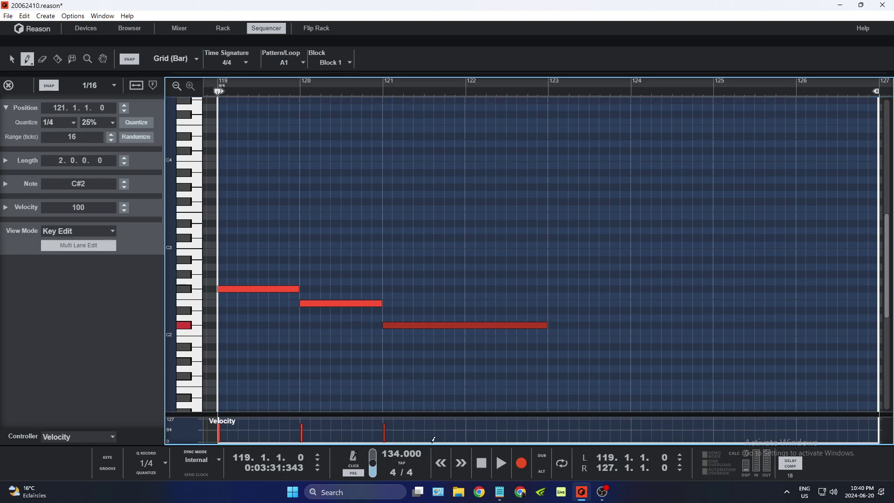
click(501, 463)
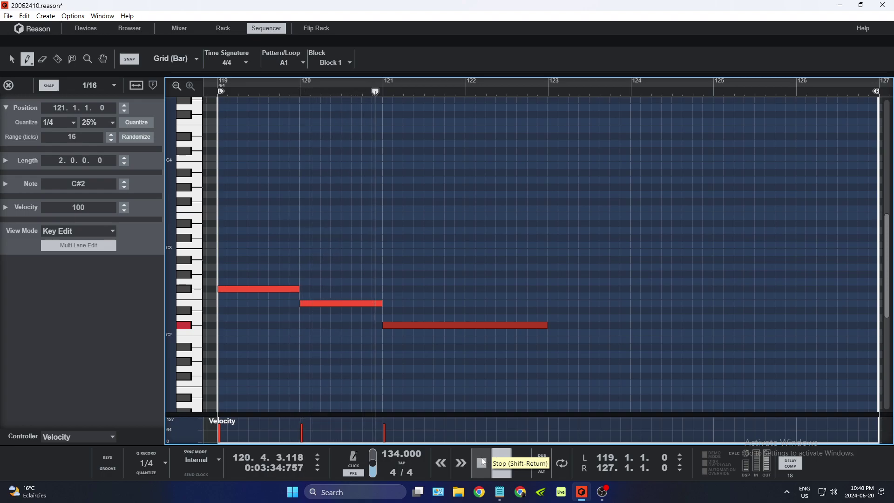
click(482, 462)
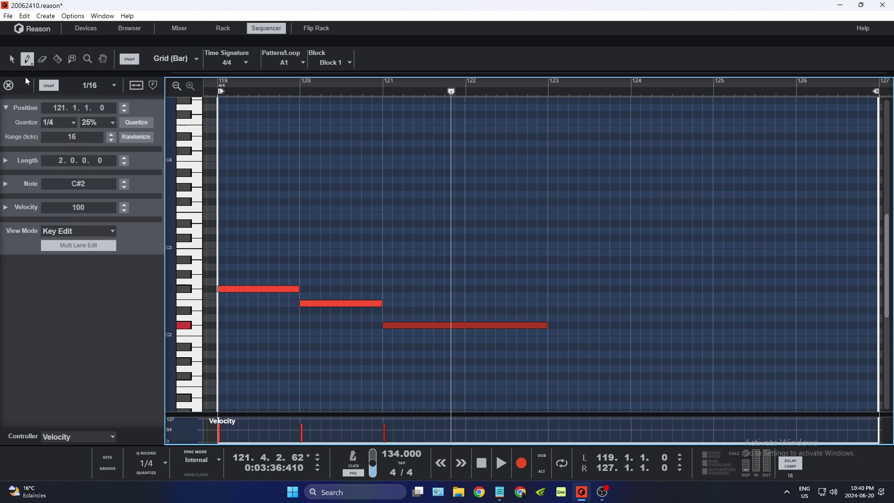
Step: Raise the notes at bars 119 and 120 to B2 and play the phrase from bar 119
key(q)
drag(246, 290, 248, 253)
drag(314, 303, 312, 253)
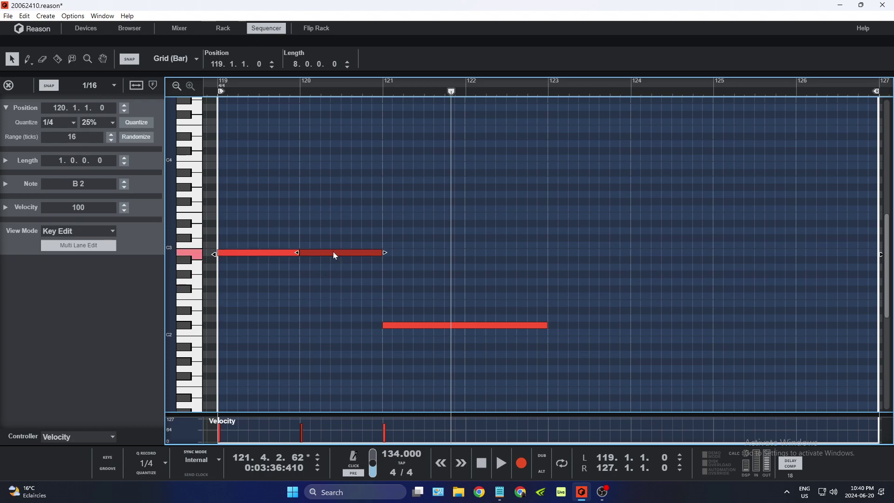
click(239, 92)
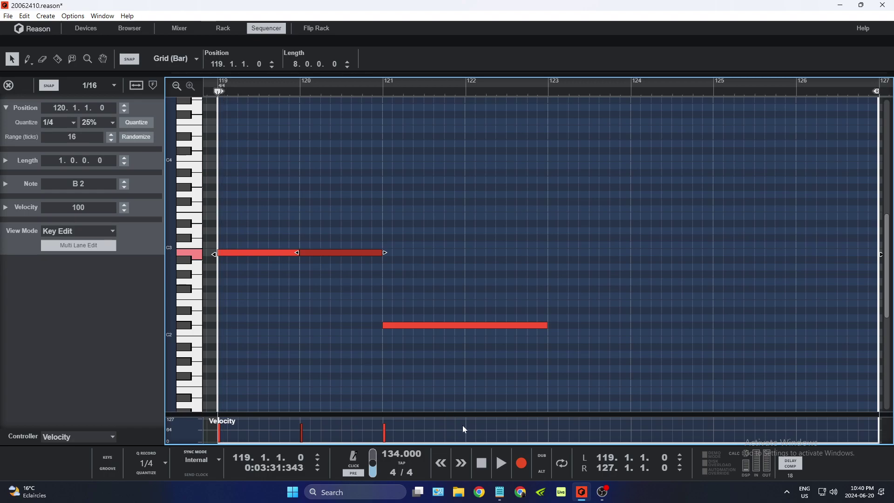
click(497, 461)
key(space)
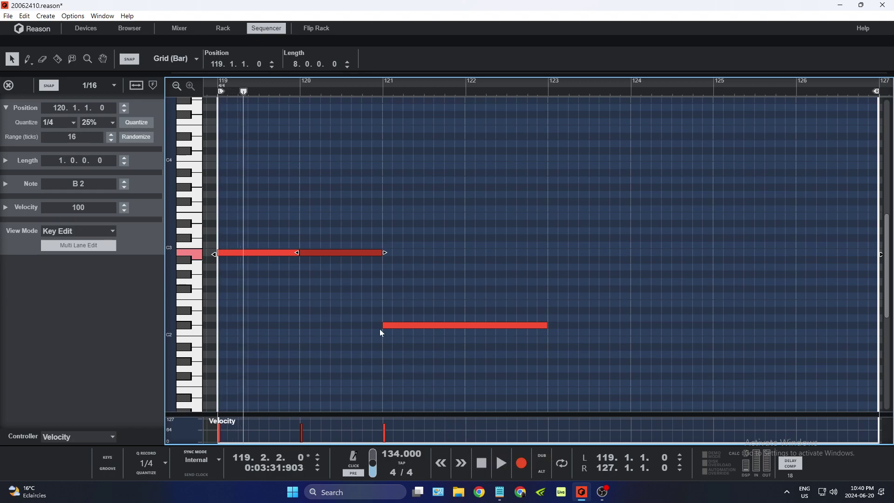
Step: Shorten the first B2 to one beat, make the second note a one-beat C#3 at 119.2, and audition the phrase from bar 119
click(257, 254)
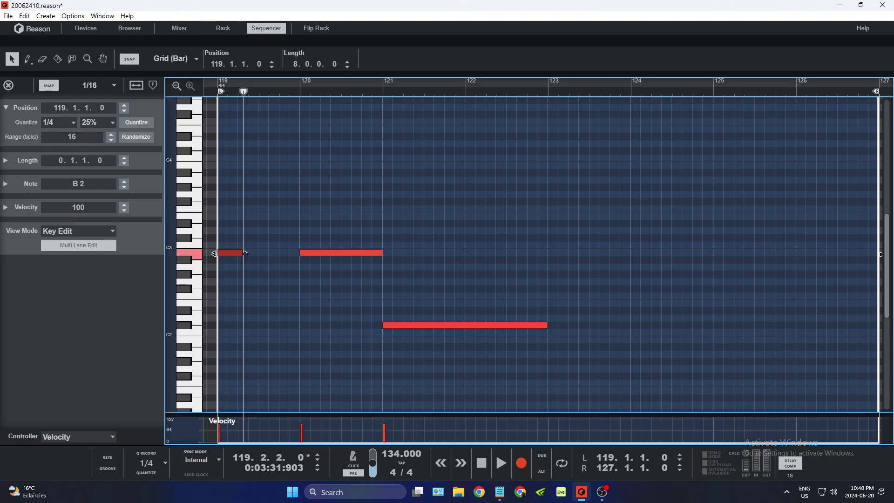
drag(307, 253, 248, 240)
drag(322, 239, 273, 240)
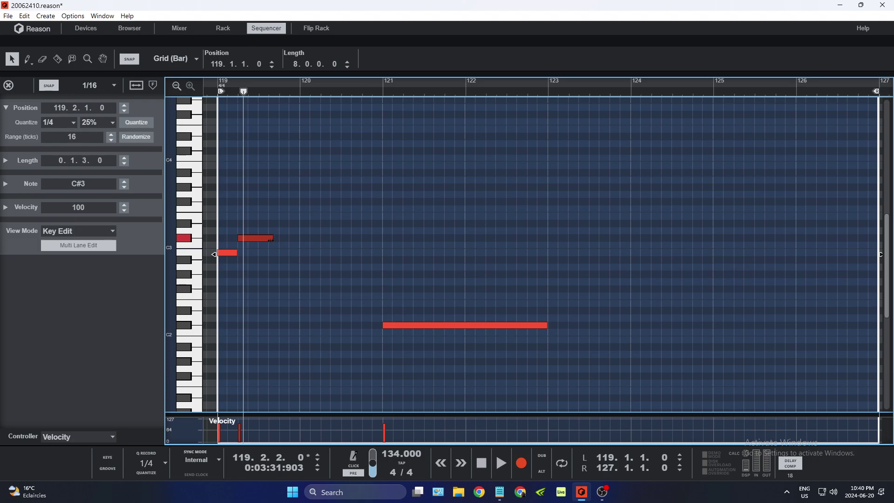
drag(246, 98, 216, 96)
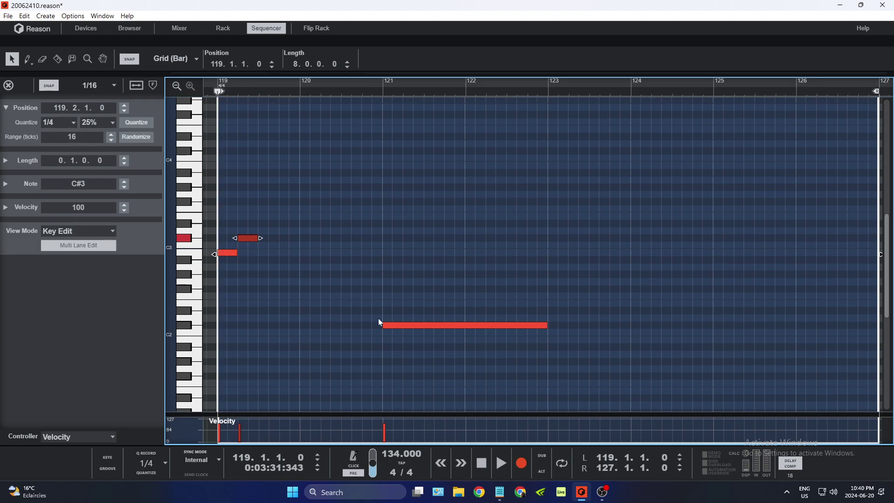
click(503, 464)
click(481, 463)
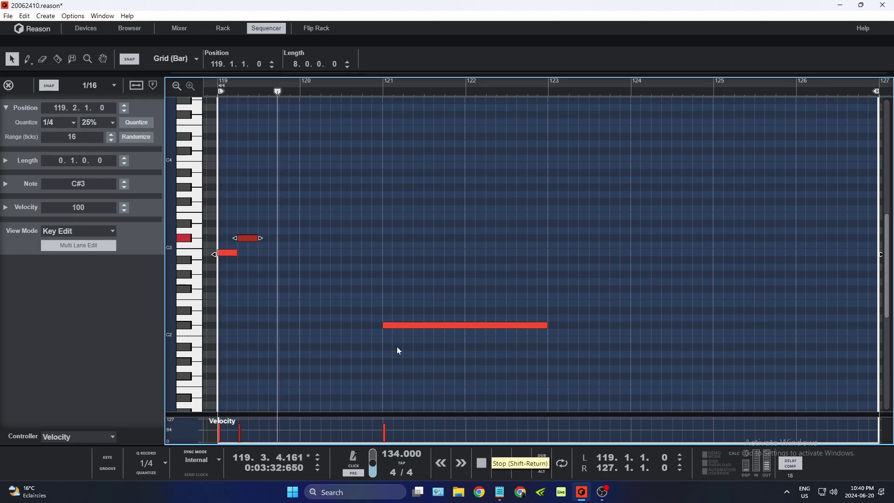
click(481, 463)
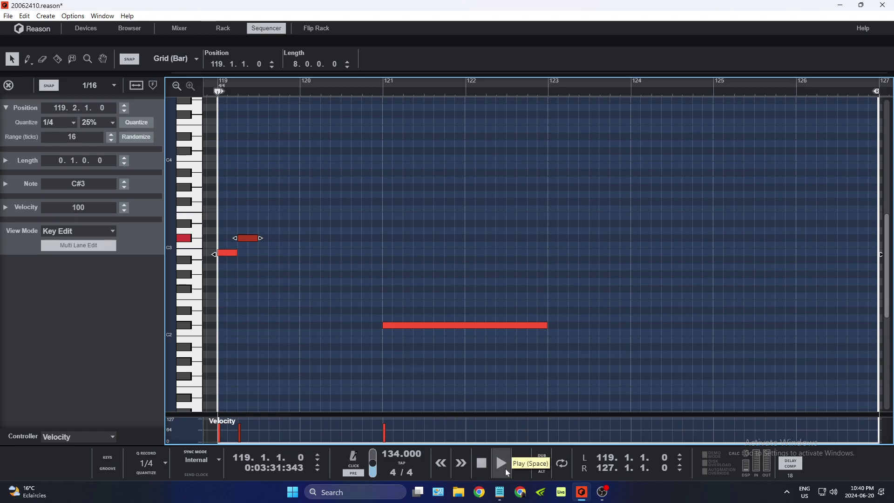
click(502, 463)
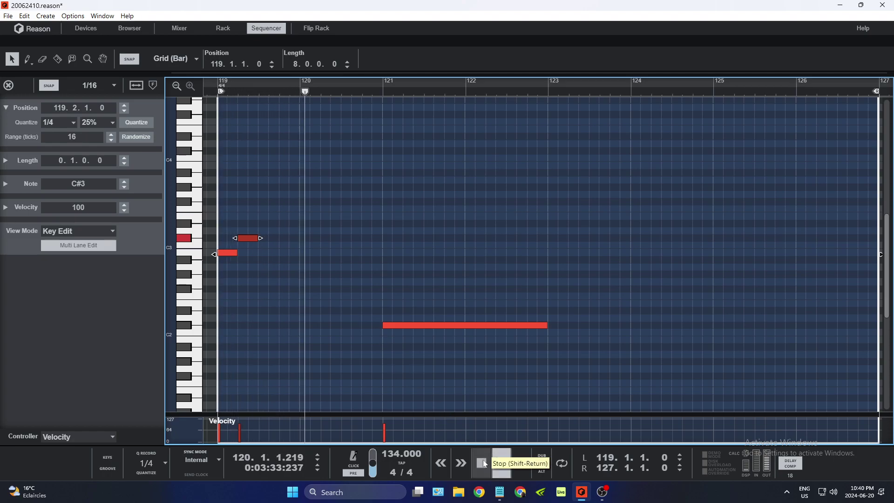
click(482, 462)
Step: Duplicate the C#3 note to 119.3, lower the copy to C#2, and lengthen it to two beats
right_click(253, 240)
click(289, 274)
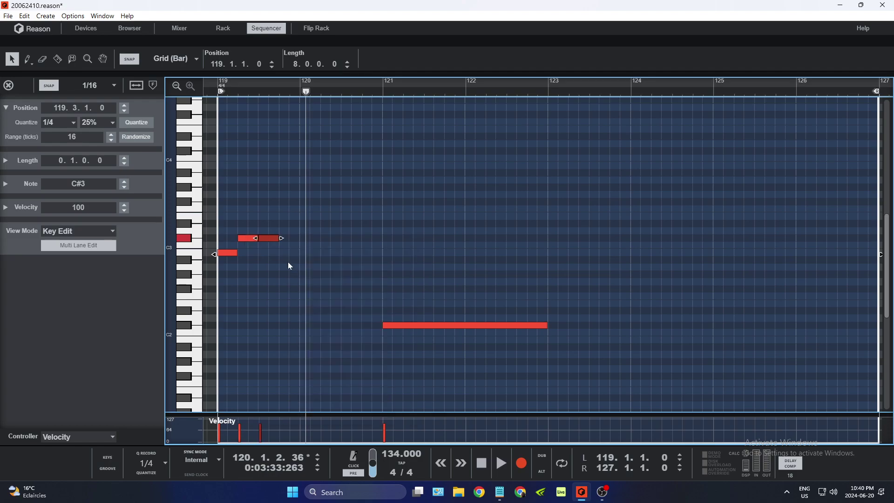
drag(270, 240, 286, 327)
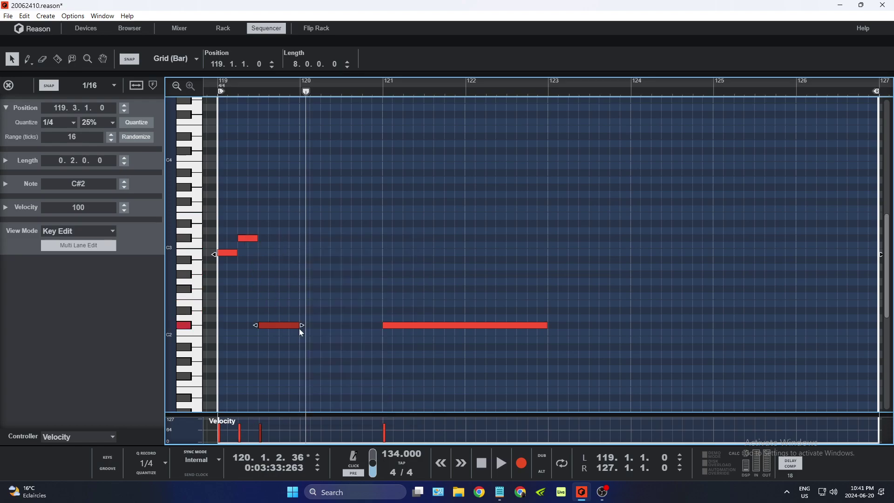
Step: Split the new Europa 1 clip at bar 120 and erase the part after the split
key(r)
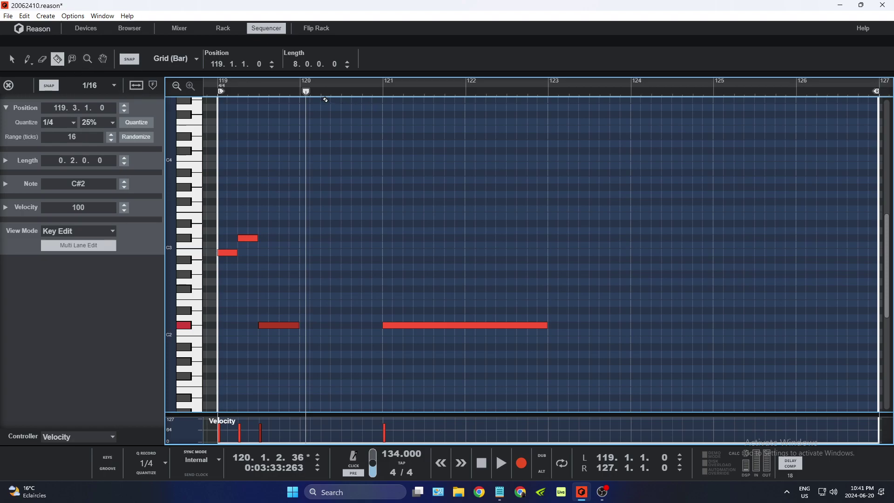
drag(311, 72, 326, 364)
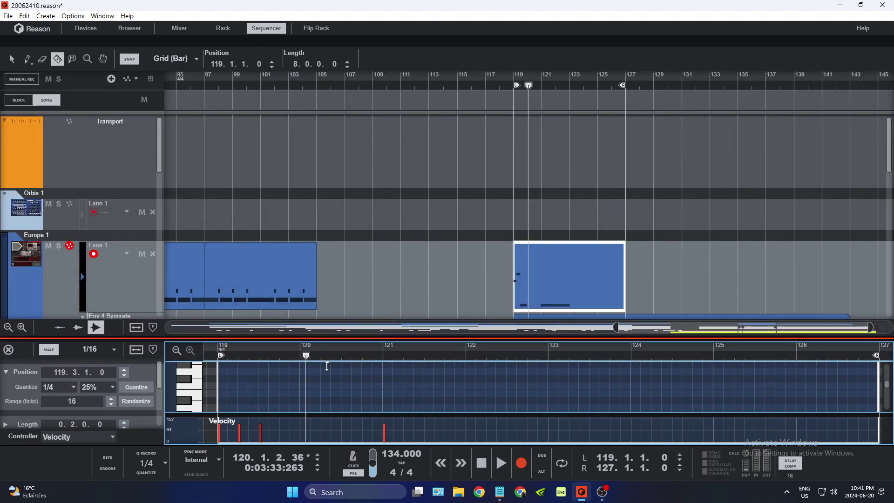
click(528, 264)
click(42, 58)
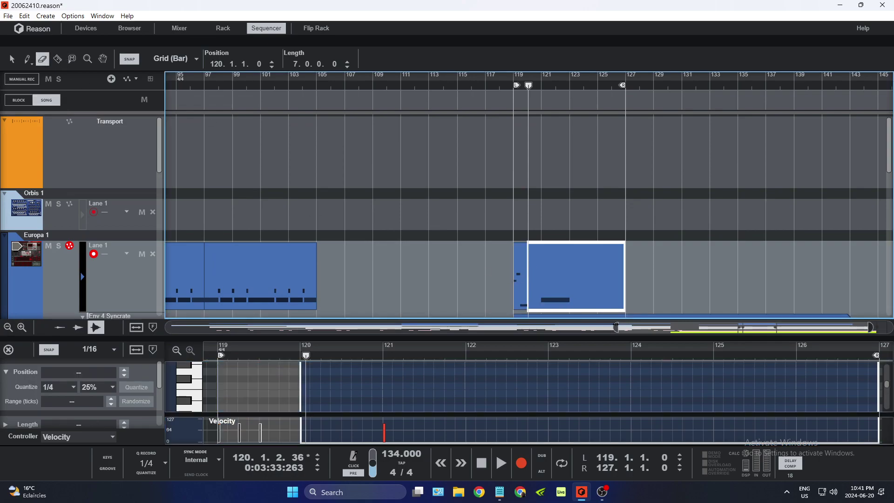
click(570, 275)
Step: Duplicate the one-bar Europa 1 clip at bar 119 seven times to fill up to bar 127
click(11, 58)
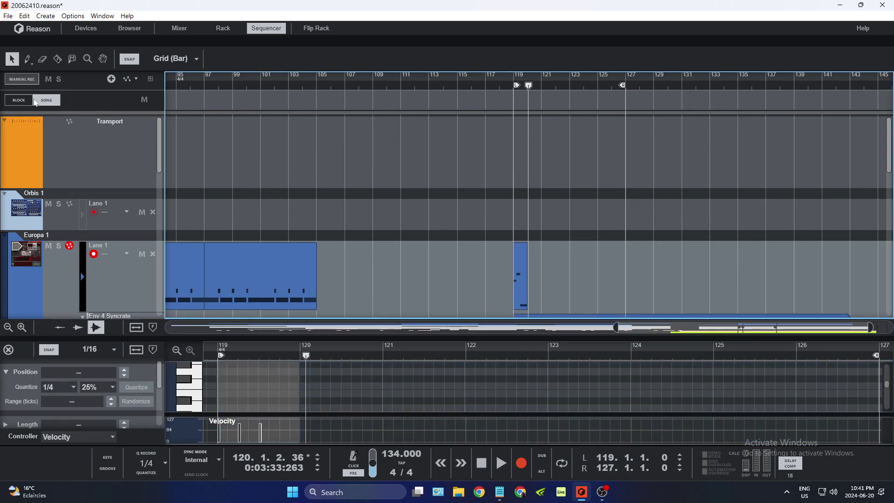
click(525, 295)
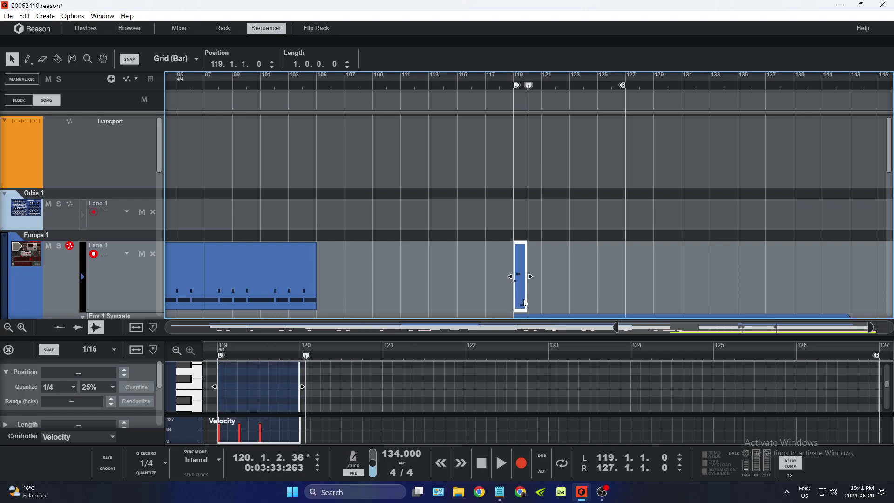
key(ctrl+d)
key(ctrl+d)
key(ctrl+d)
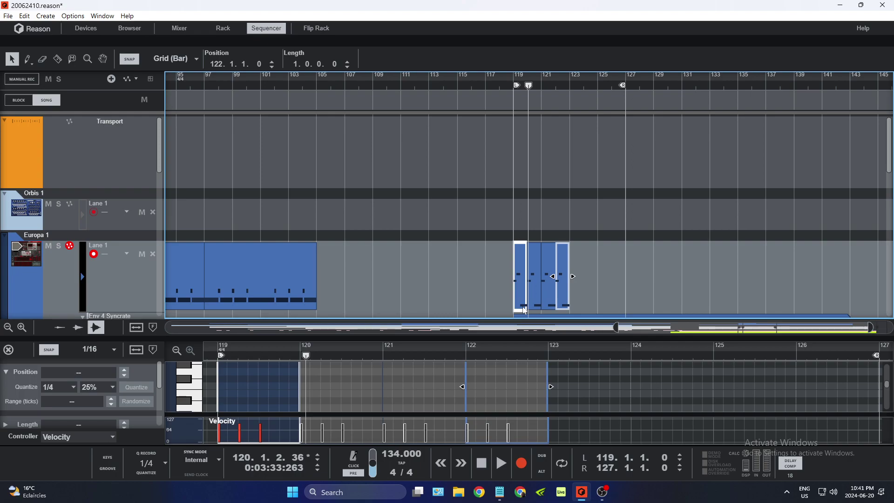
key(ctrl+d)
key(ctrl+d)
key(ctrl+d)
key(ctrl+d)
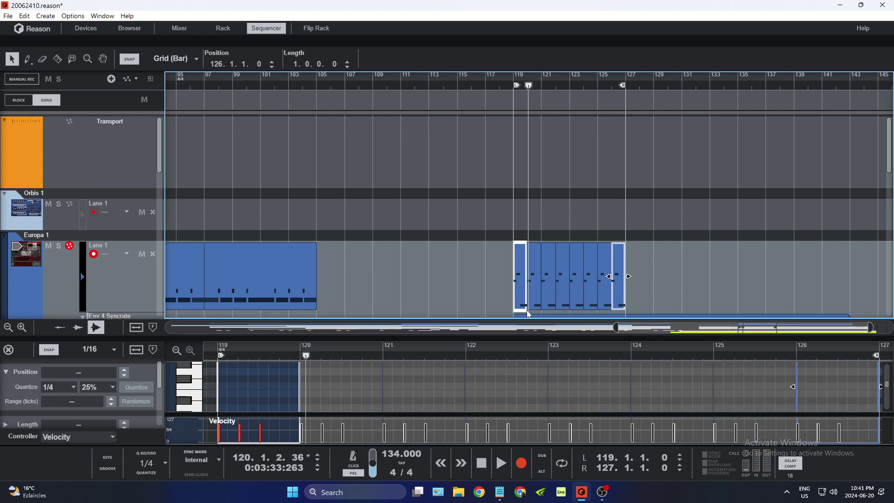
Step: Select all eight one-bar Europa 1 clips, set the loop to the selection, and start playback
drag(706, 252, 511, 289)
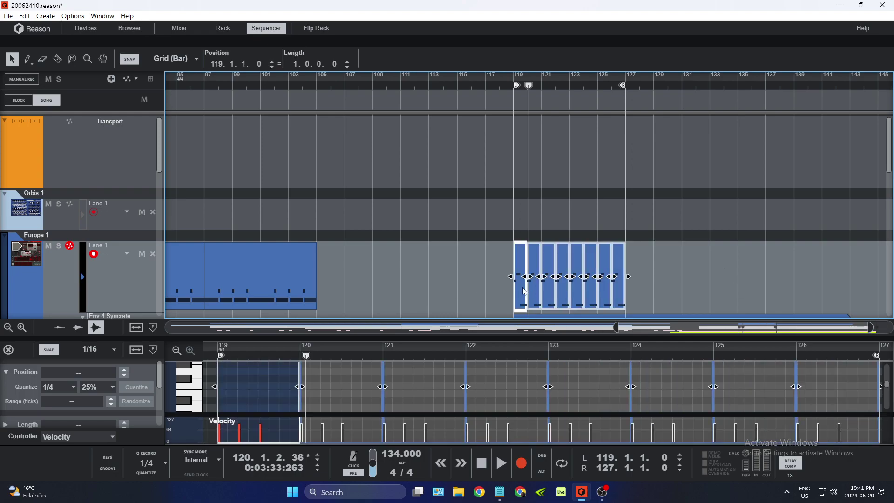
right_click(525, 291)
mouse_move(605, 107)
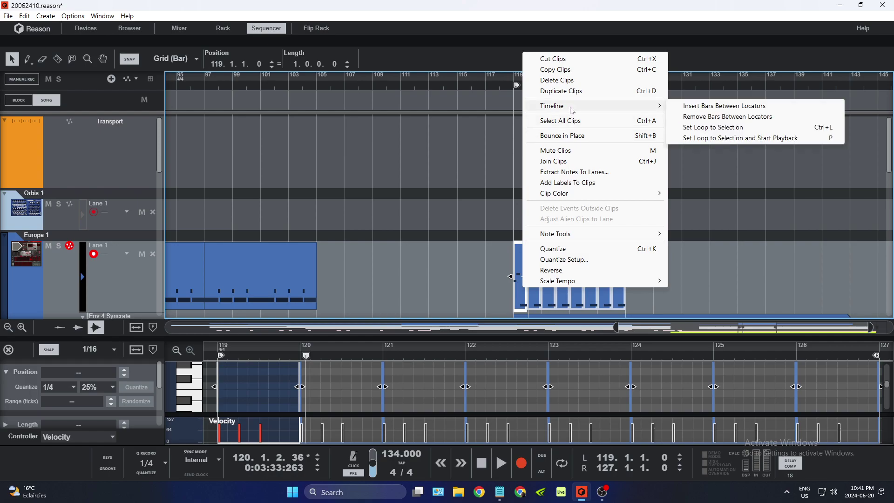
click(742, 138)
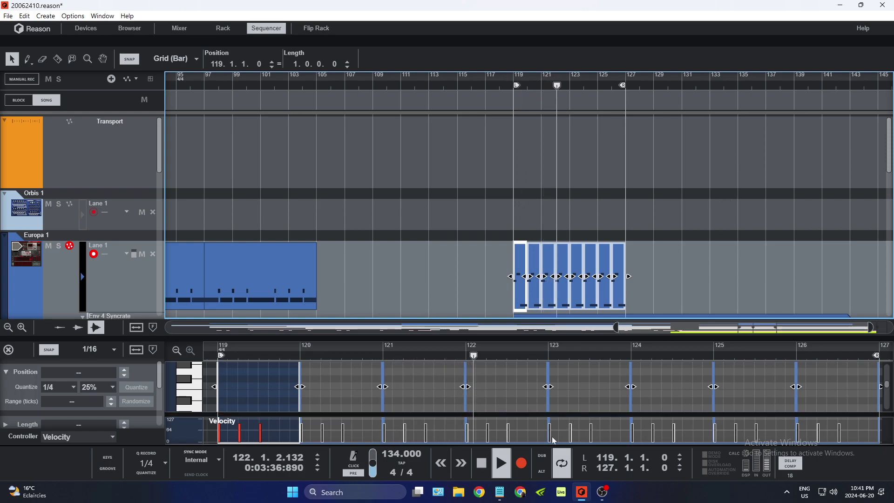
Step: Stop the playback and collapse the note editor so the track lanes fill the sequencer
click(481, 463)
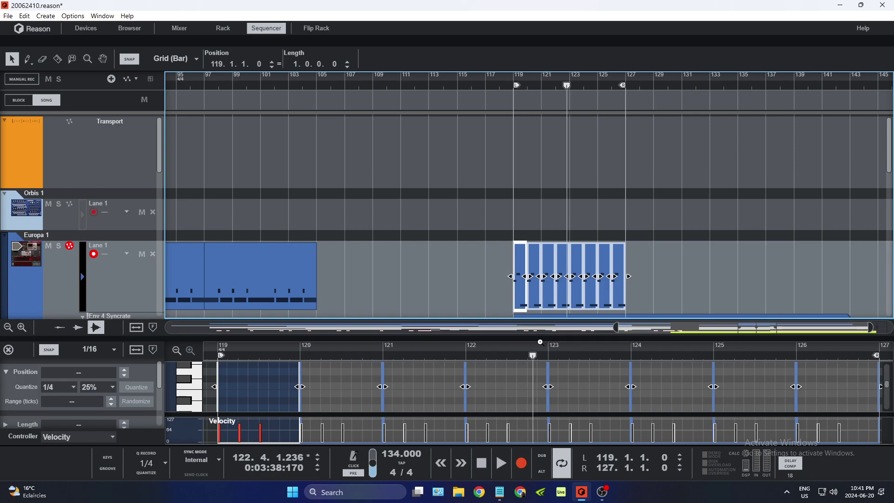
drag(537, 340, 537, 62)
drag(535, 93, 550, 431)
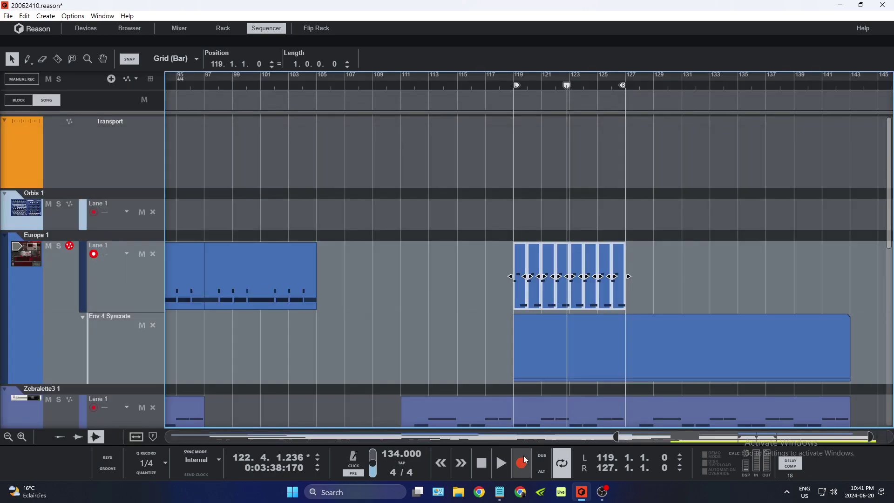
Step: Split the Zebralette3 1 part at bar 119 and erase everything outside bars 119 to 127
scroll(562, 359, down, 3)
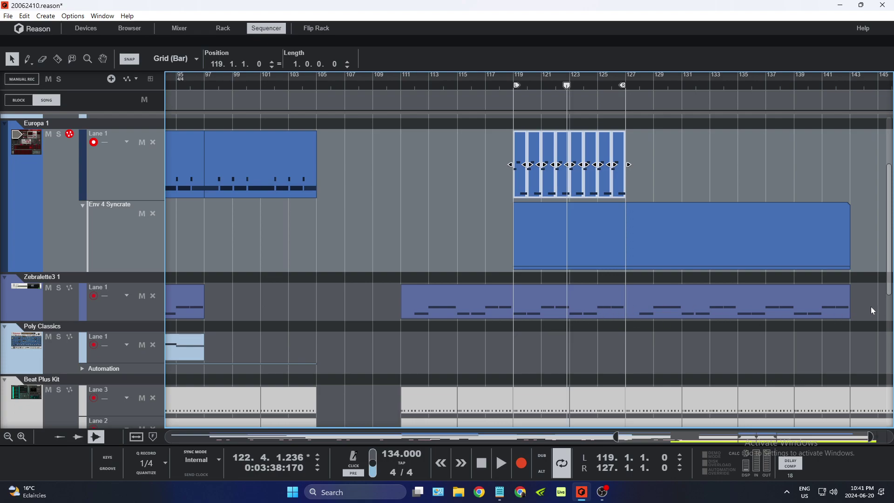
click(542, 311)
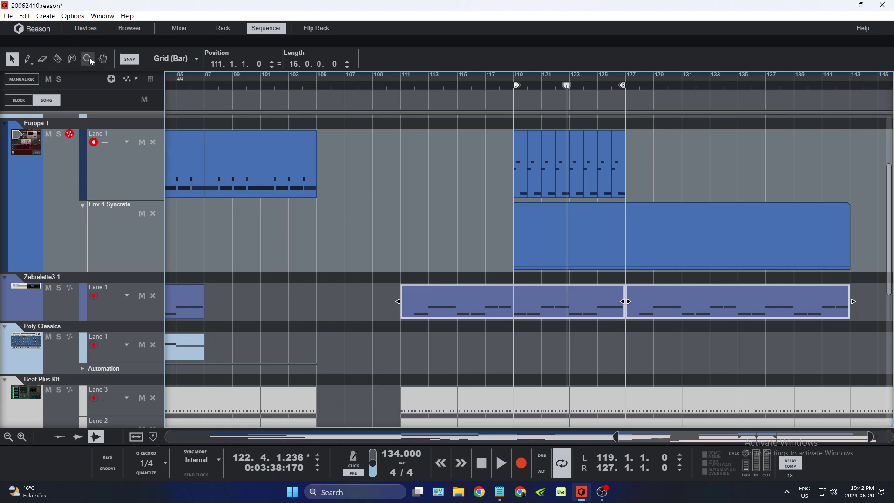
click(63, 57)
key(ctrl+z)
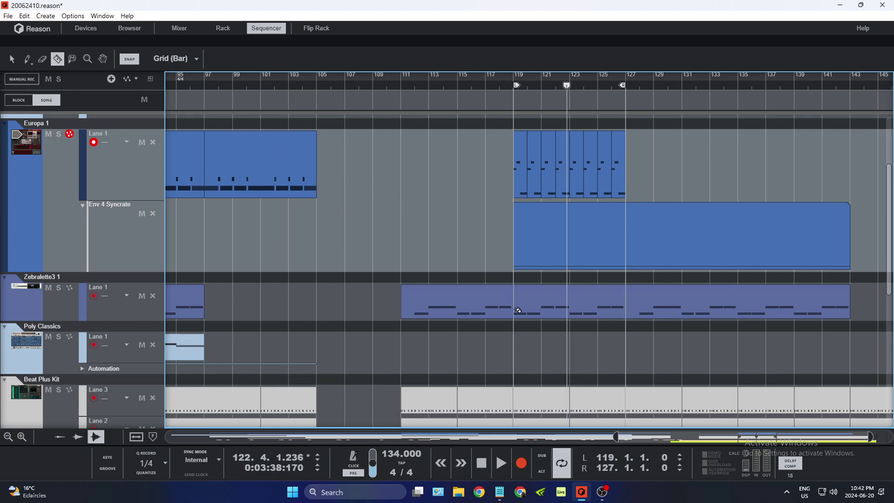
click(42, 59)
click(466, 301)
click(705, 311)
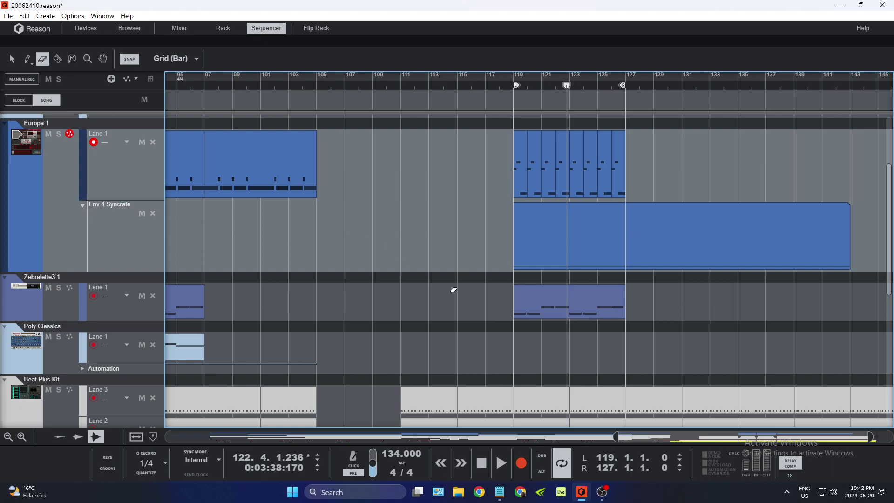
Step: Lower the four higher notes in the Zebralette3 1 clip at bar 119 to C#2 and collapse the note editor
click(14, 59)
double_click(556, 305)
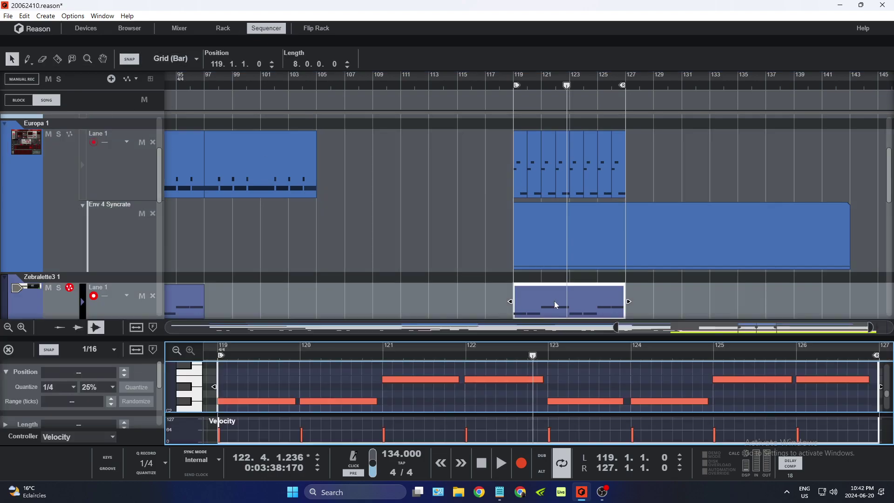
drag(532, 334, 396, 143)
click(199, 188)
drag(405, 190, 406, 219)
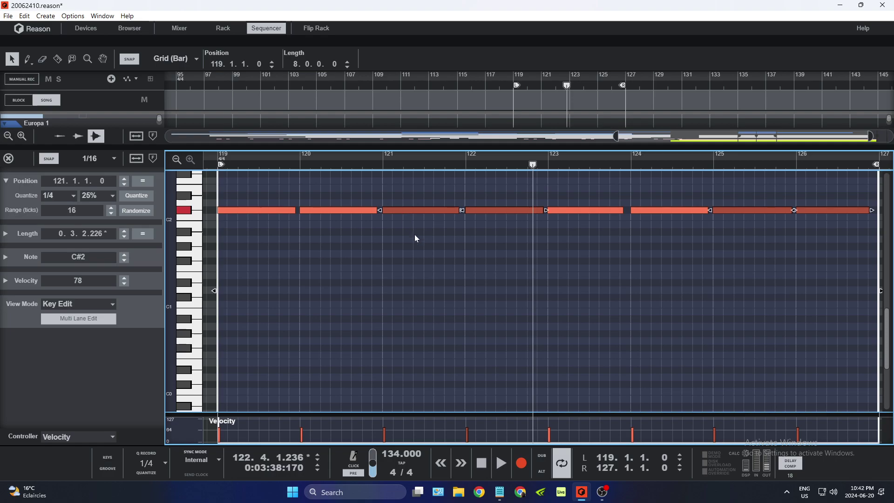
drag(483, 150, 485, 430)
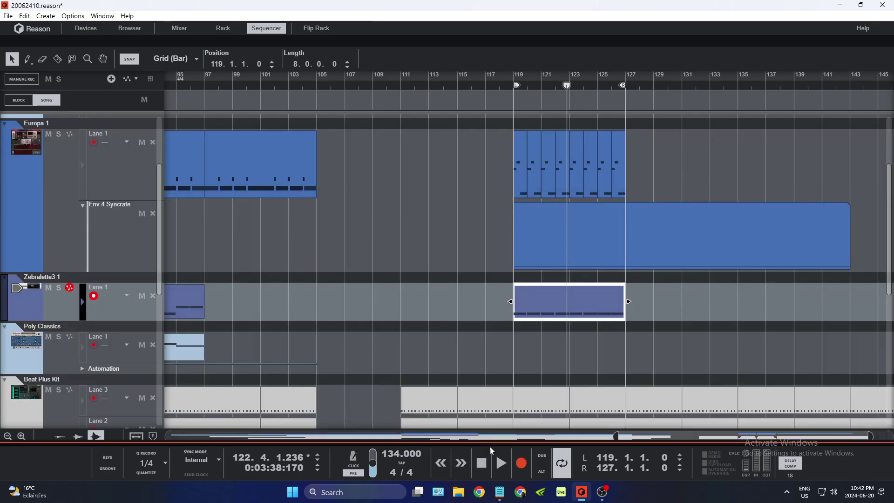
Step: Play the loop from bar 119 to hear Europa 1 with the Zebralette3 1 line, and stop
drag(565, 87, 515, 85)
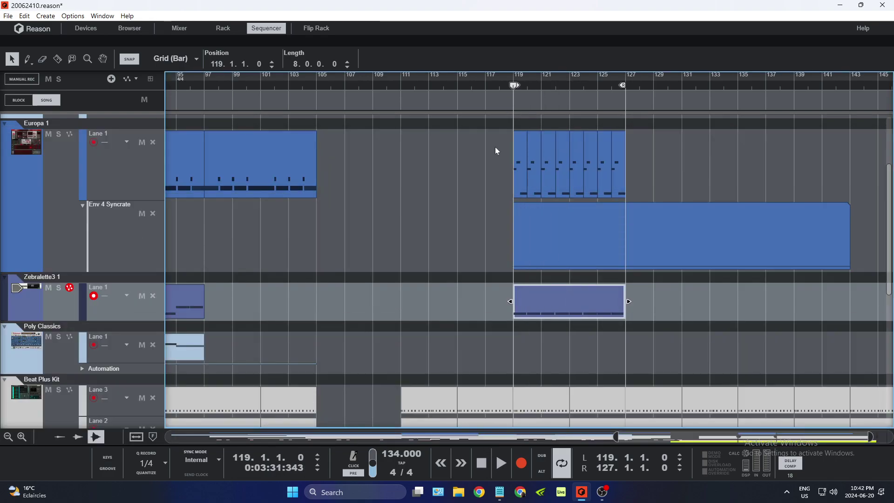
click(502, 462)
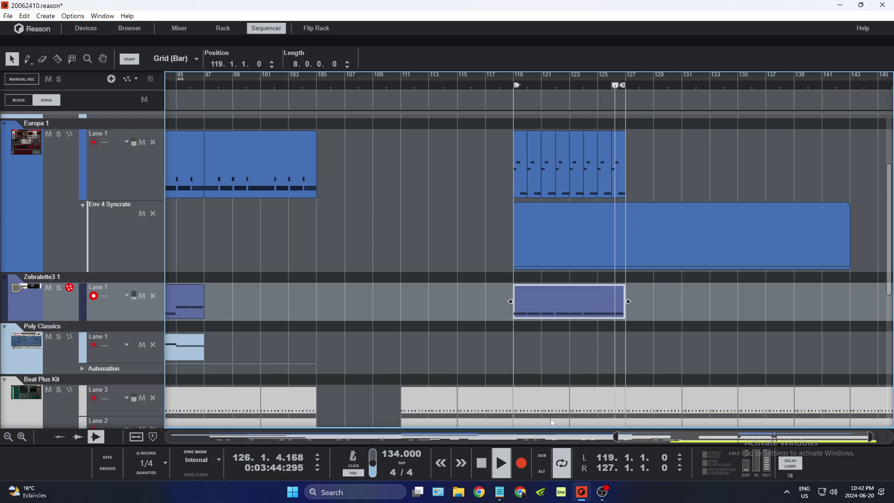
click(482, 463)
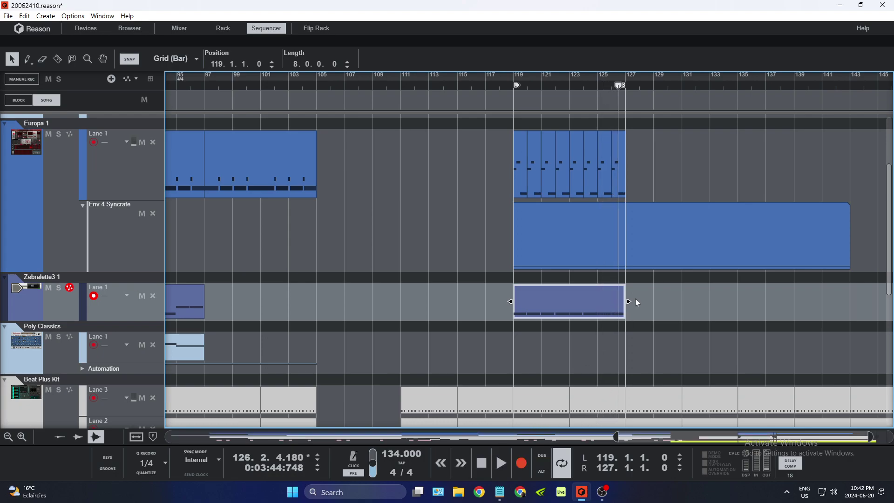
Step: Open the Europa 1 clip at bar 126 and shorten its C#3 note at 126.2 to one sixteenth
double_click(617, 169)
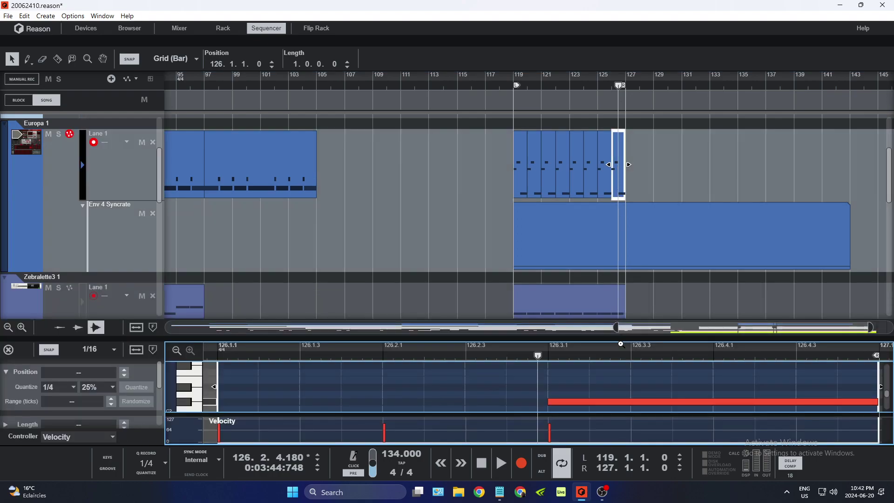
drag(622, 338, 619, 133)
scroll(616, 272, up, 5)
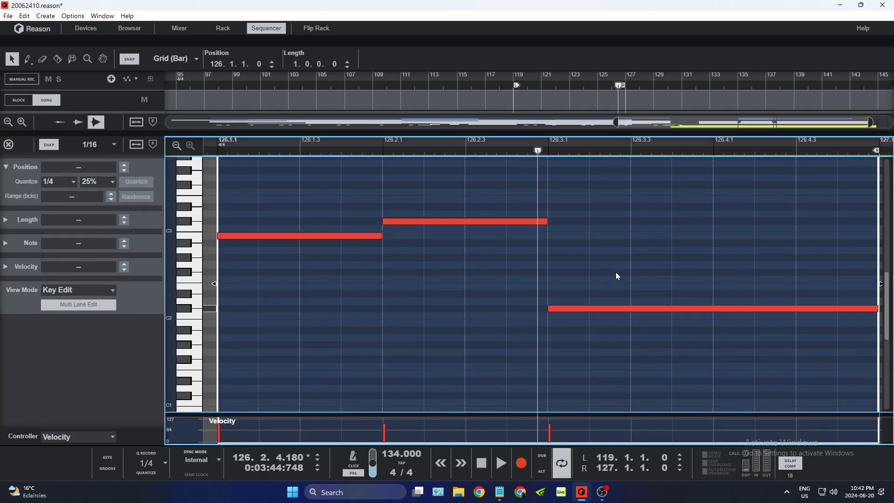
click(470, 278)
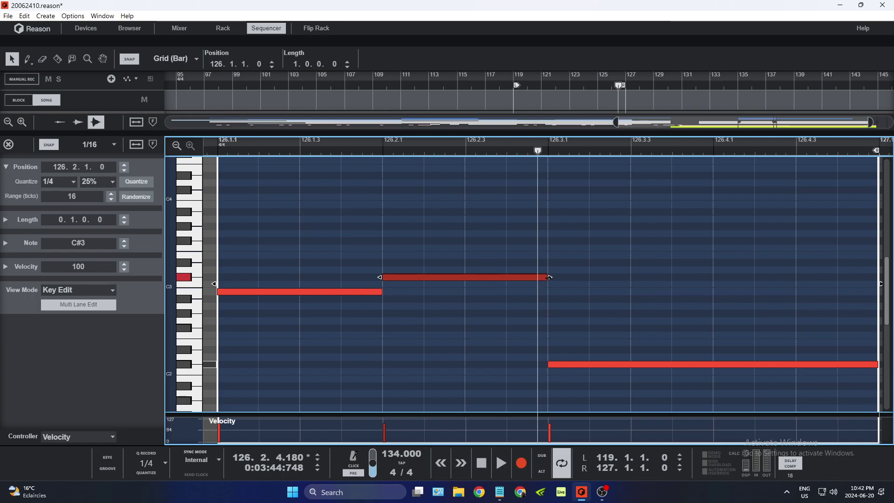
drag(550, 277, 464, 278)
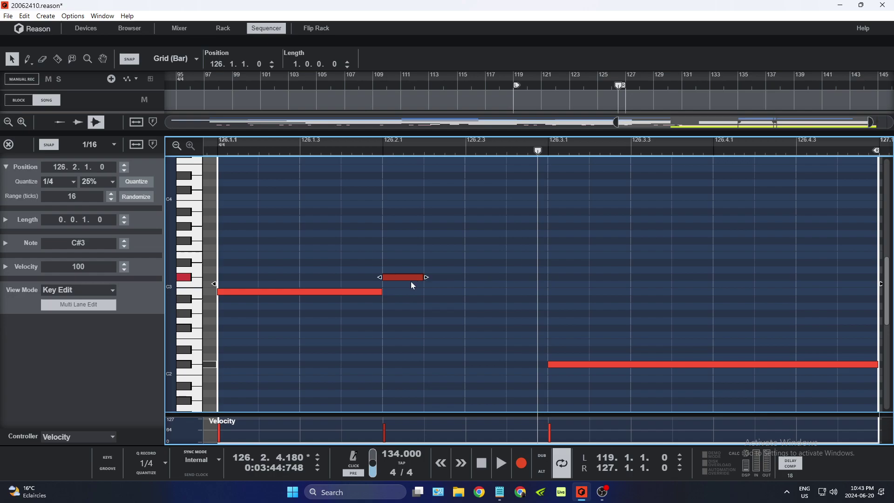
Step: Duplicate the C#3 sixteenth three times to fill beat 126.2, placing the copies on E3, D#3 and C#3
right_click(411, 279)
click(454, 314)
drag(452, 280, 516, 281)
right_click(448, 255)
click(480, 294)
right_click(482, 264)
click(527, 302)
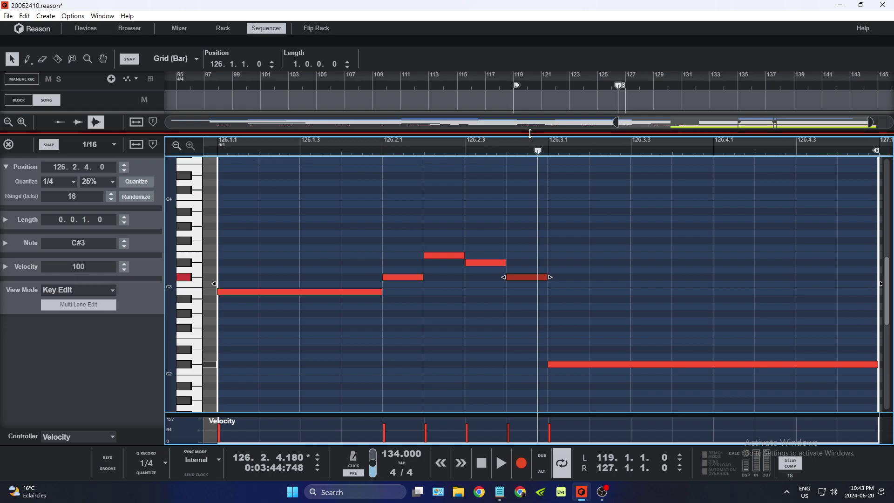
Step: Shrink the note editor, play the loop from bar 119 to check the new run, and stop
drag(533, 136, 534, 319)
drag(620, 85, 512, 98)
key(space)
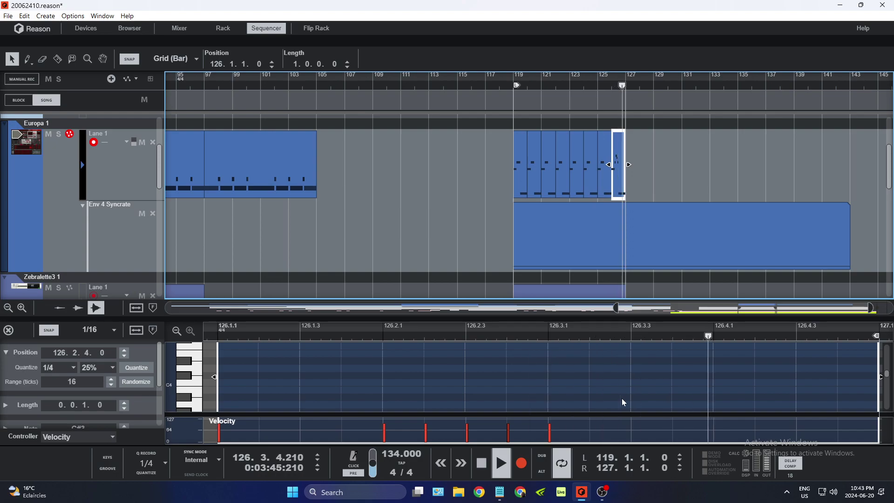
click(488, 463)
Step: Replace the Europa 1 clip at bar 122 with a copy of the clip at bar 126
click(562, 166)
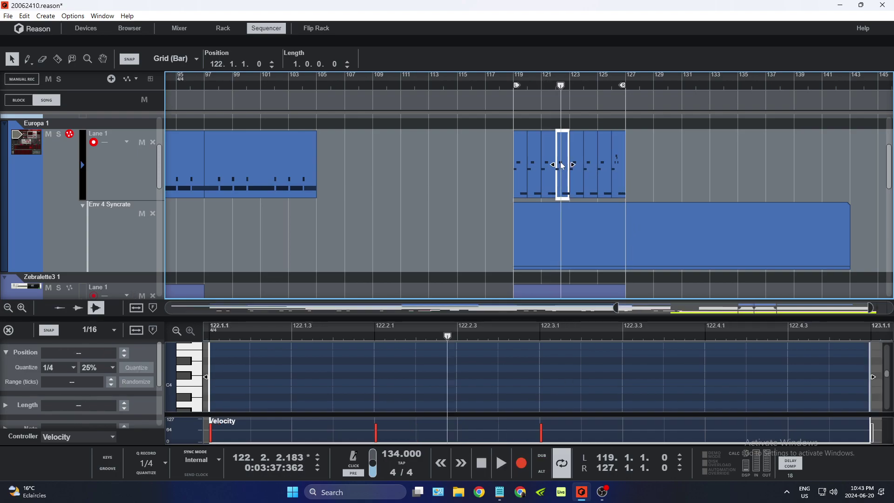
right_click(563, 166)
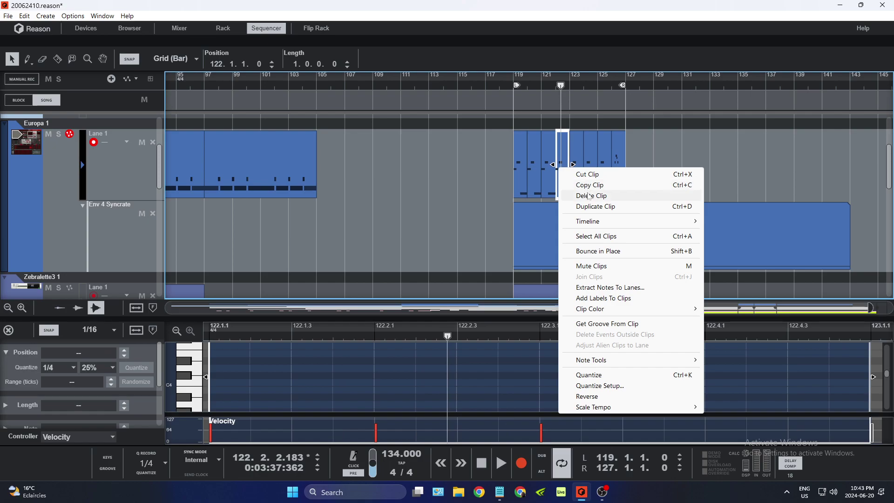
click(600, 192)
click(619, 175)
drag(618, 175, 560, 172)
Step: Duplicate the eight Europa 1 clips in bars 119 to 127 so the phrase reaches bar 135
drag(654, 170, 523, 171)
right_click(523, 175)
click(573, 206)
Step: Duplicate the eight-bar Zebralette3 1 clip at bar 119 twice so it reaches bar 143
scroll(613, 287, down, 2)
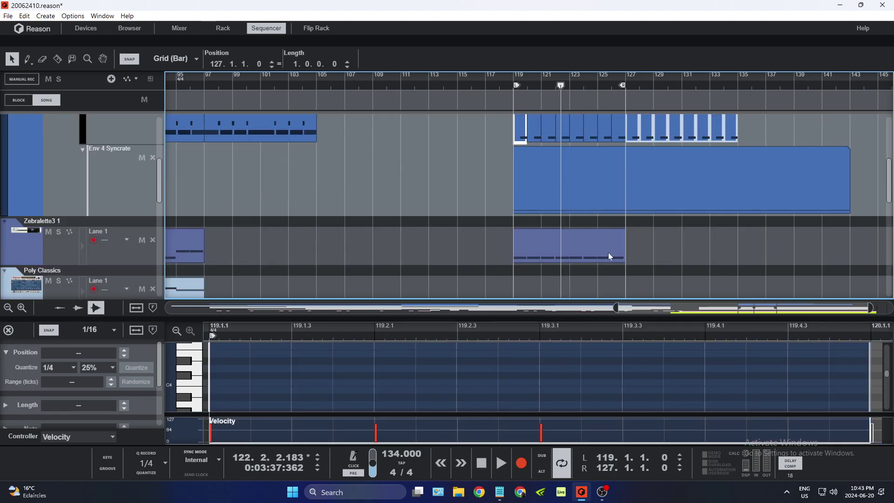
right_click(608, 253)
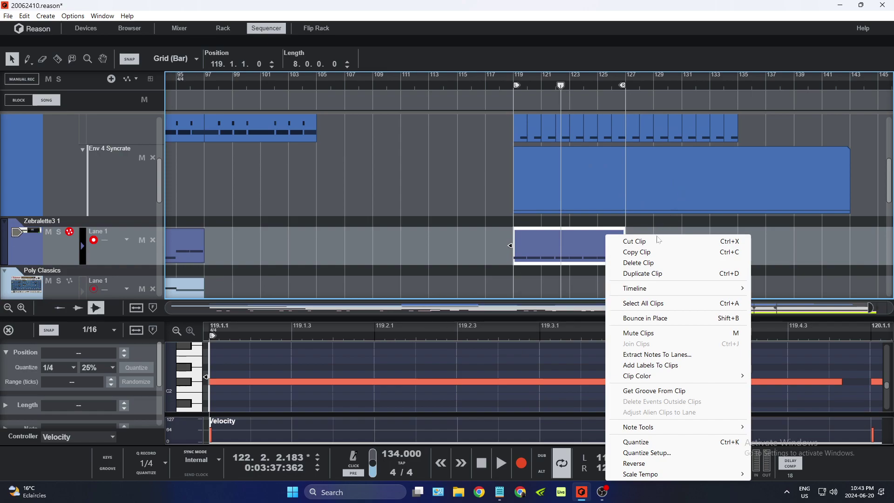
click(638, 274)
right_click(702, 245)
click(731, 265)
Step: Duplicate the Europa 1 clips in bars 127 to 135 so the phrase reaches bar 143
drag(783, 127, 633, 120)
right_click(636, 173)
click(665, 212)
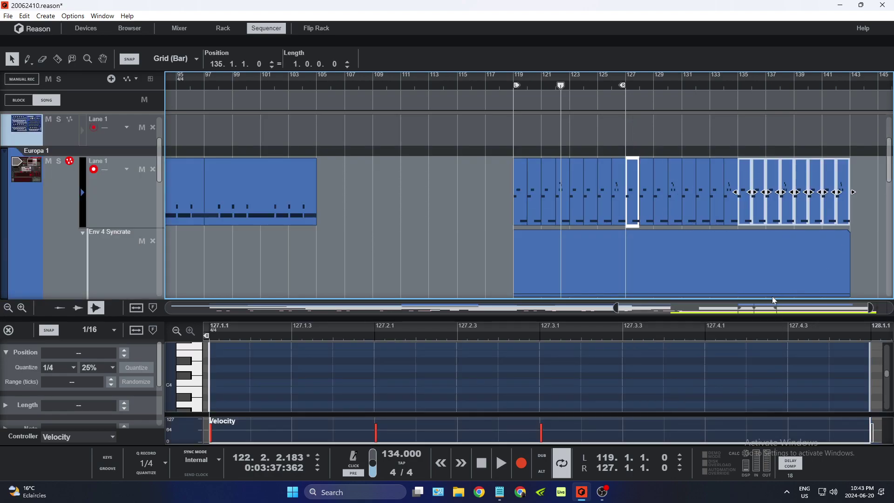
Step: Delete the four-bar drum clips starting at bar 143, including those on Beat Plus Kit and Click House 2
drag(635, 305, 653, 306)
scroll(848, 183, down, 5)
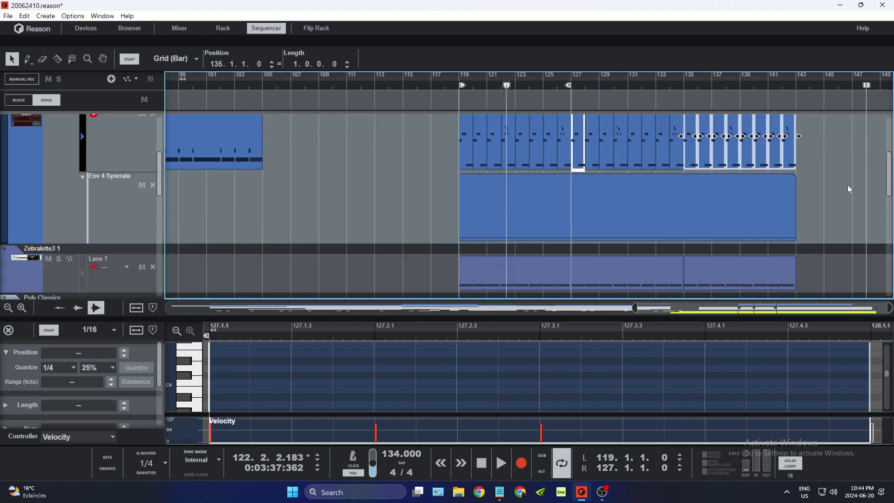
scroll(850, 215, up, 6)
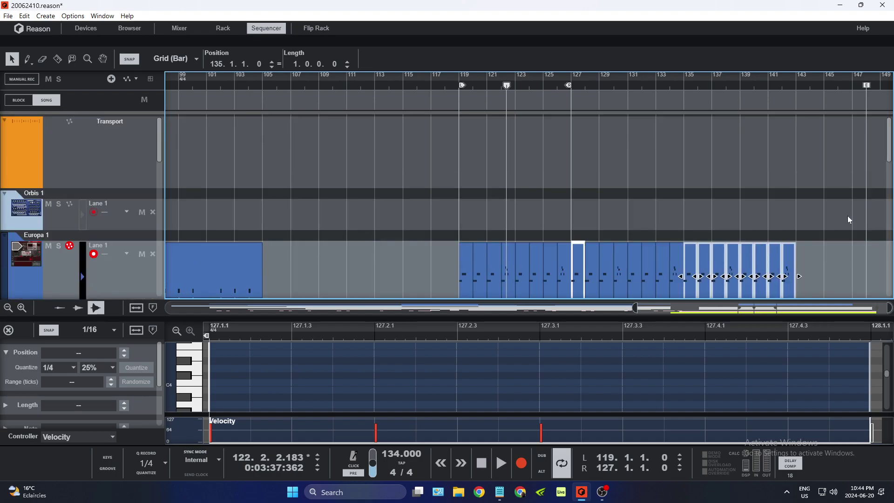
scroll(848, 216, down, 3)
scroll(848, 217, down, 6)
drag(855, 213, 824, 195)
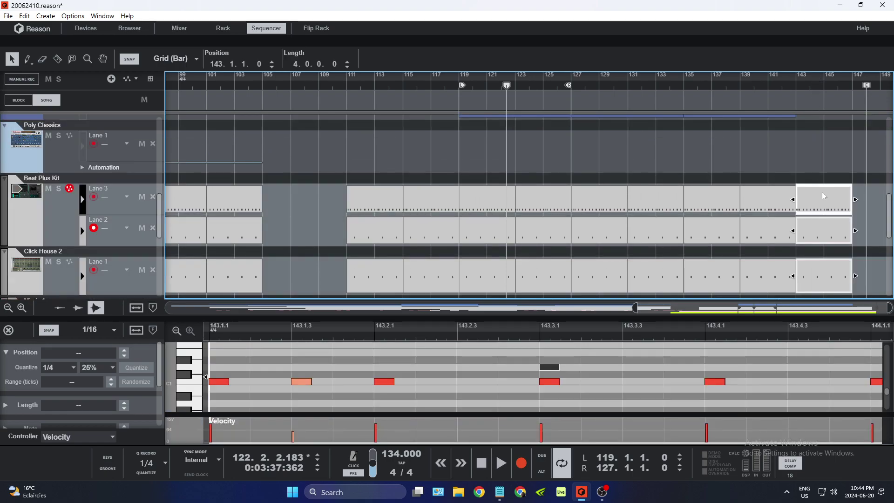
right_click(823, 200)
click(787, 223)
Step: Shorten the Freeze automation and both Thor 1 clips to end at bar 143, and move the song end marker to bar 145
scroll(799, 230, down, 5)
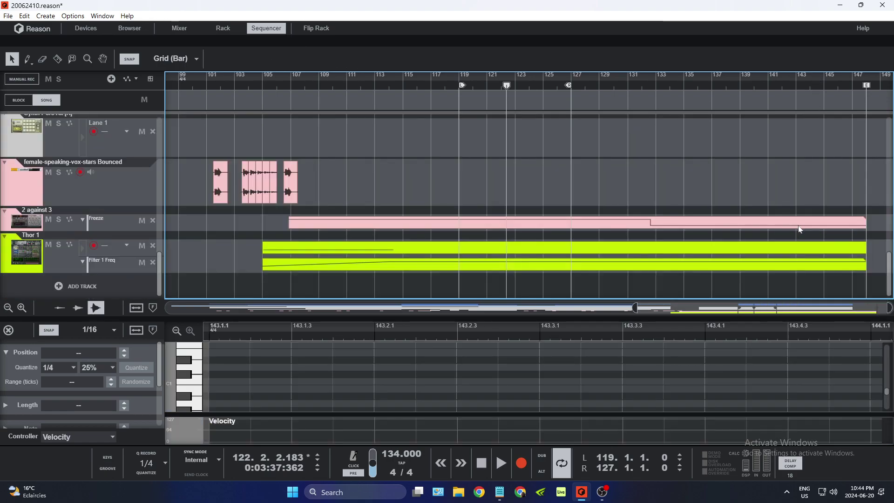
drag(845, 204, 855, 280)
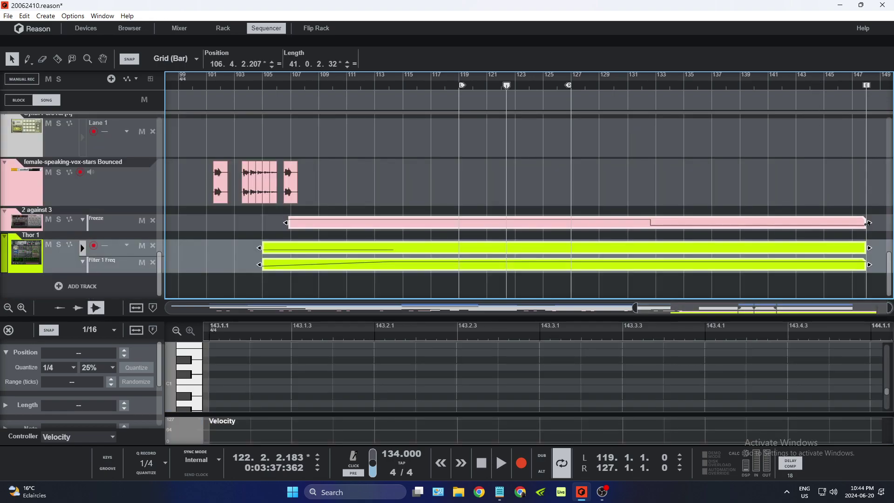
drag(868, 223, 795, 223)
drag(867, 85, 824, 86)
scroll(833, 222, up, 8)
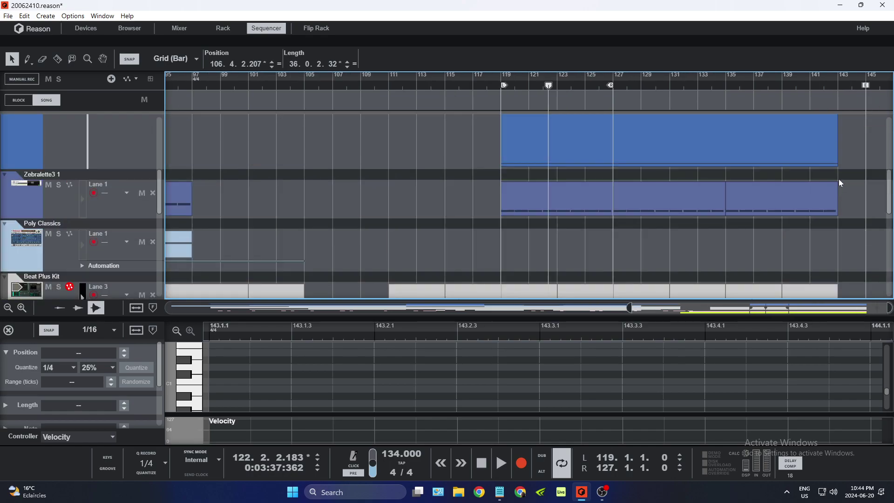
Step: Return the playhead to the start of the song and look over the arrangement from bar 1
click(482, 462)
scroll(431, 211, down, 2)
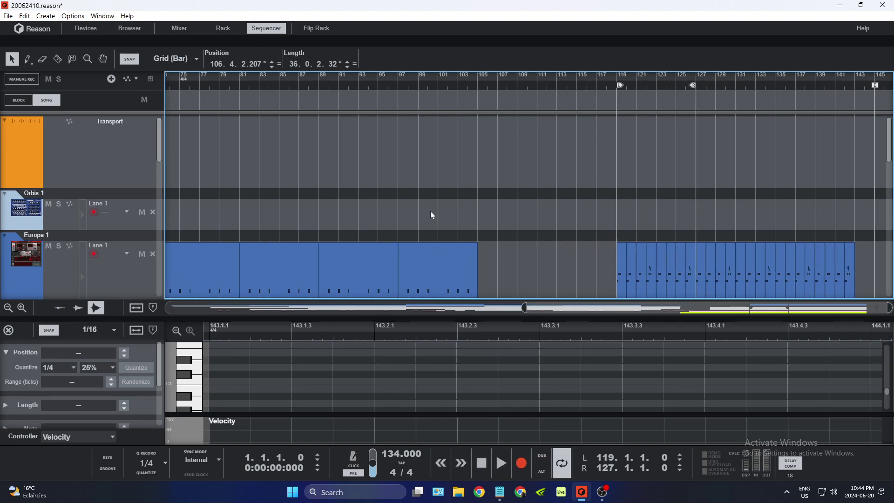
scroll(430, 211, down, 2)
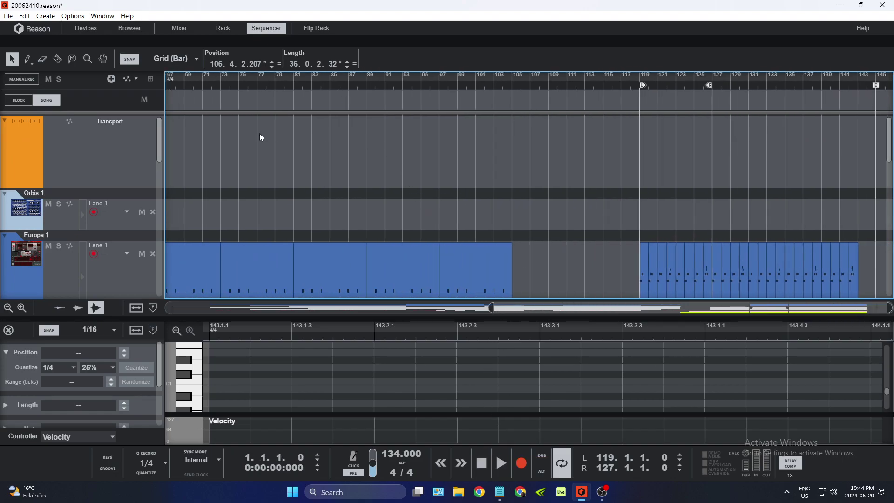
ctrl+click(415, 177)
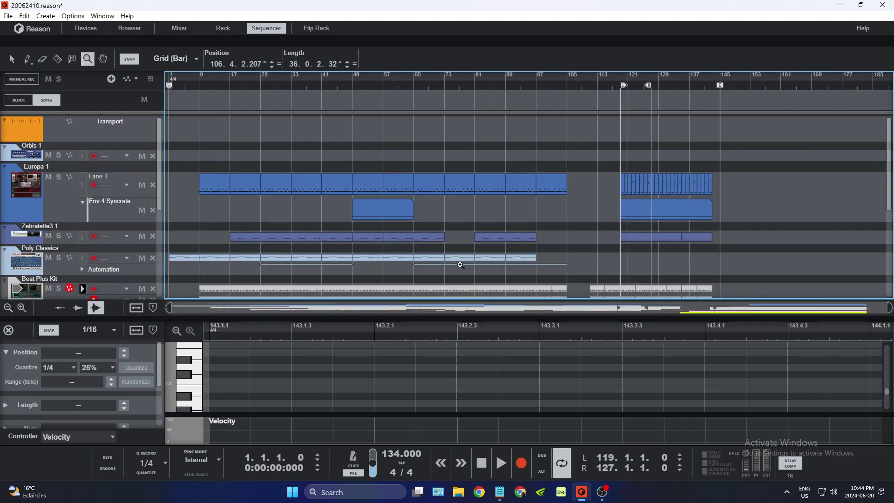
drag(888, 310, 495, 293)
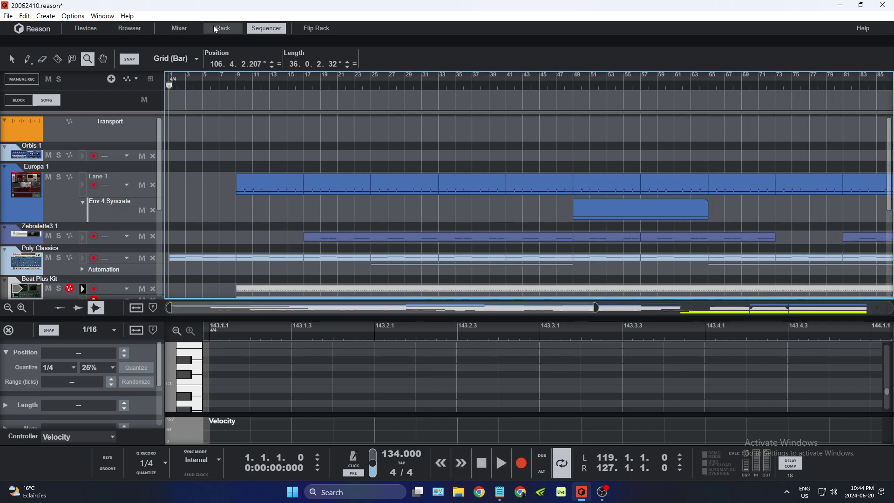
click(73, 16)
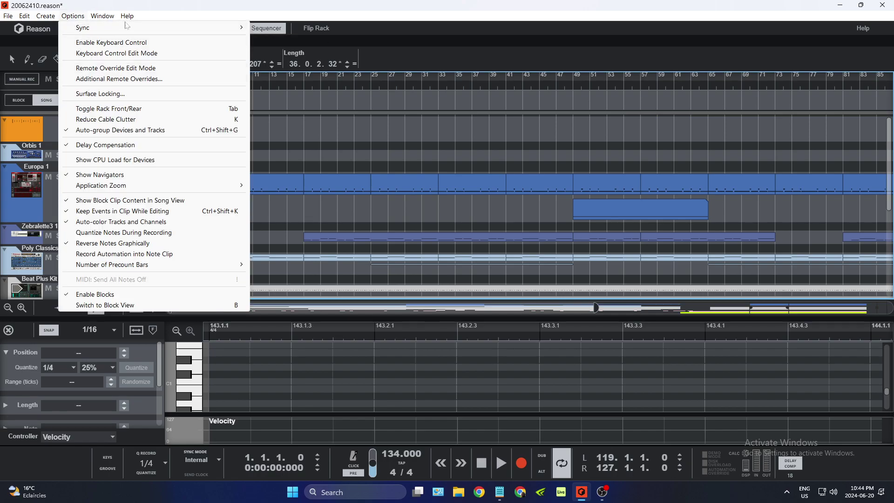
click(227, 11)
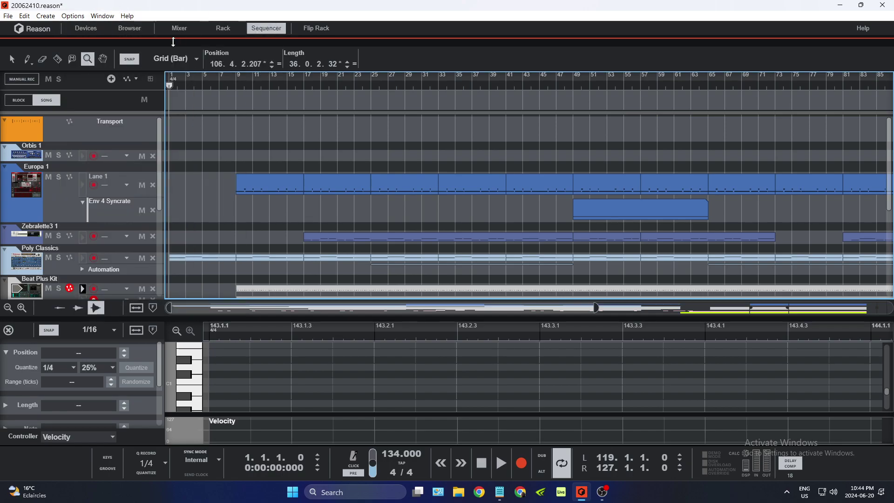
Step: Show the mixer and rack together with the sequencer, and close the browser window
click(180, 30)
click(214, 28)
click(142, 29)
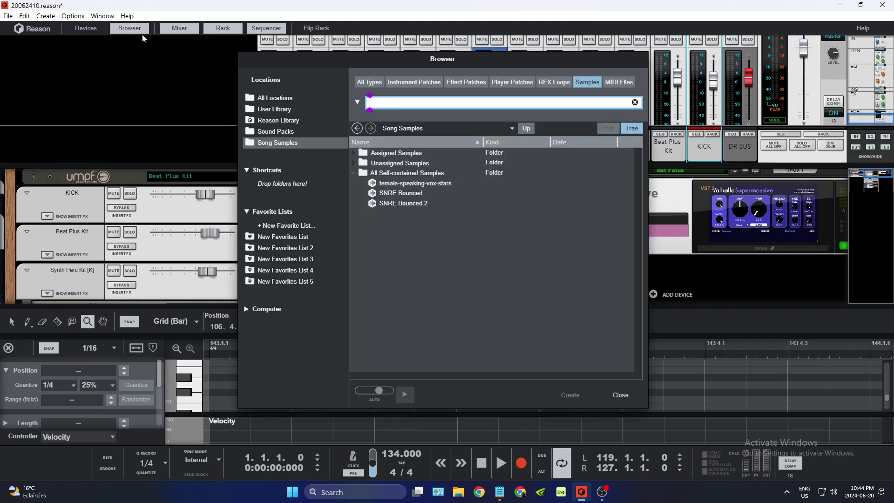
click(622, 395)
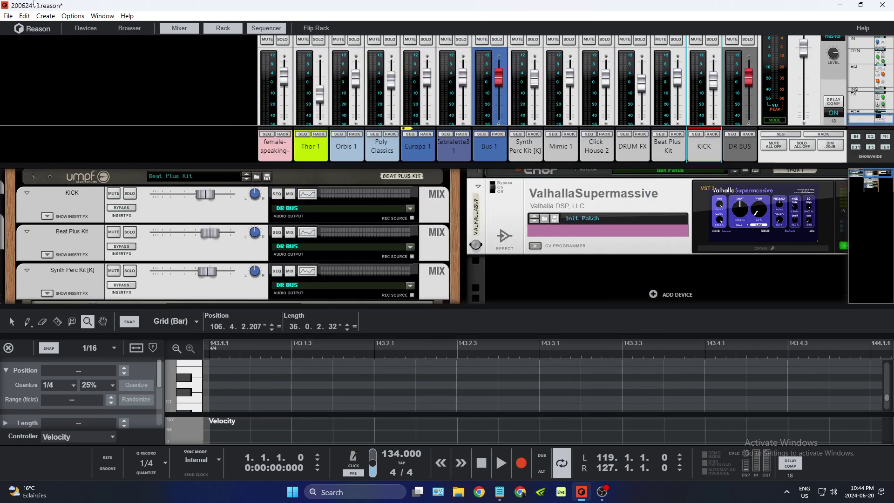
Step: Save the song and play it from the start with looping turned off
click(8, 17)
click(28, 92)
click(501, 463)
click(561, 463)
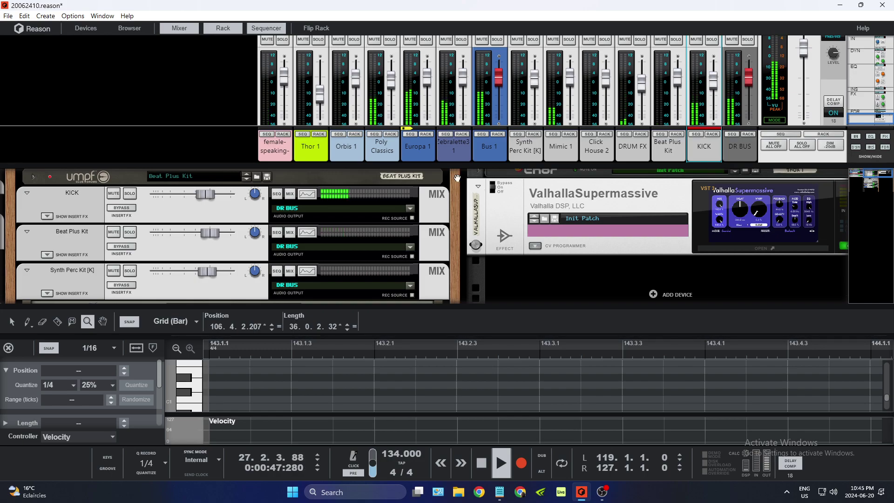
Step: Hide the rack and the note editor, shrink the mixer, and increase the track heights in the arrangement
drag(391, 305, 387, 110)
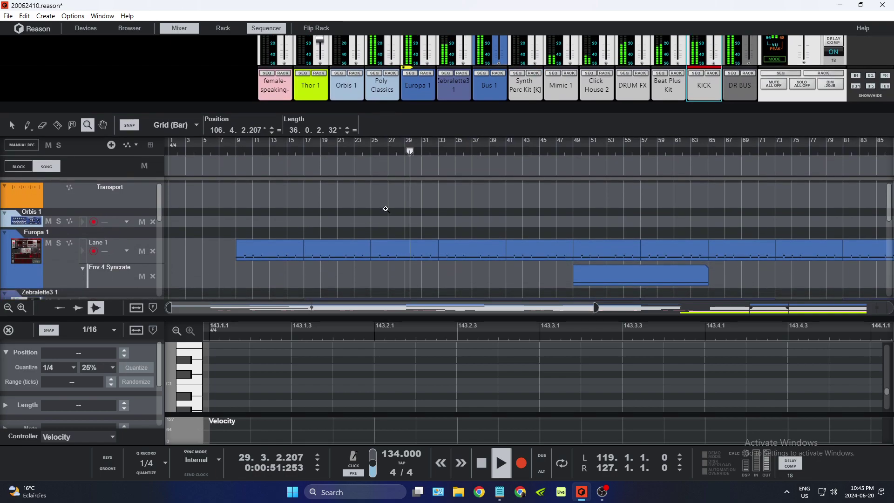
drag(386, 318, 409, 379)
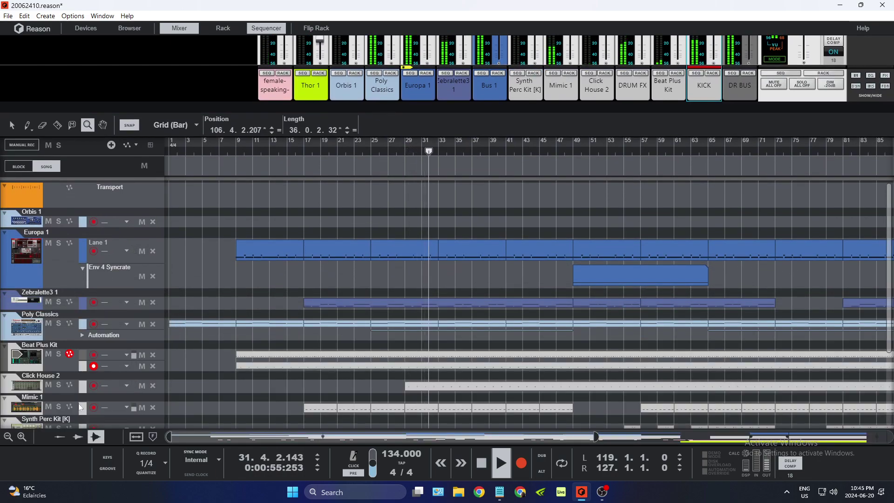
click(21, 438)
click(21, 438)
click(21, 438)
Step: Examine the clips on all tracks during playback, including close-ups around bars 40 to 44 and bars 44 to 76
scroll(93, 372, down, 3)
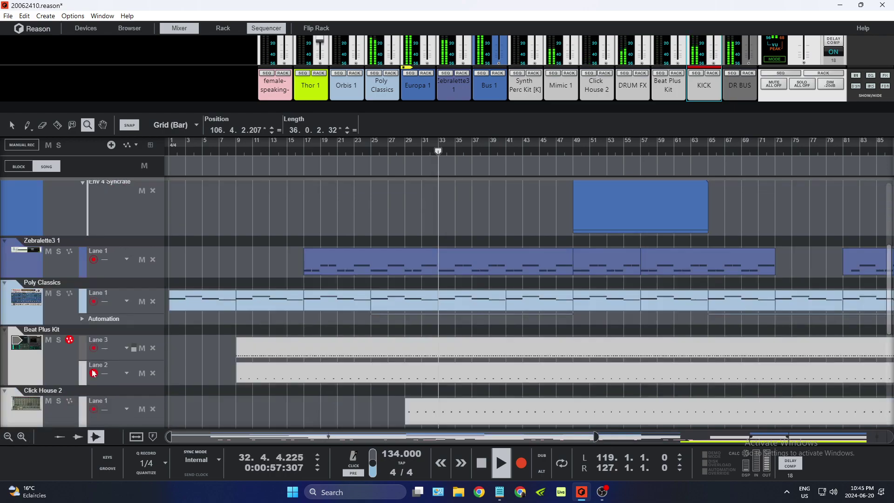
scroll(93, 373, down, 1)
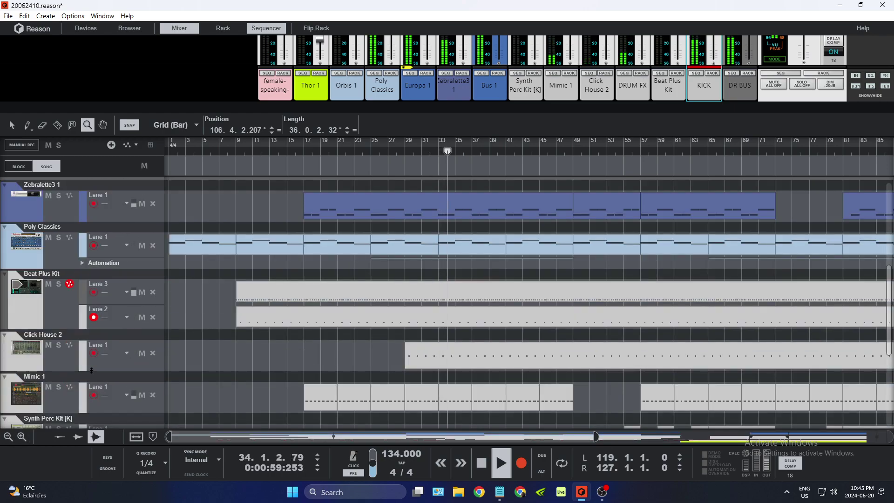
scroll(91, 370, down, 1)
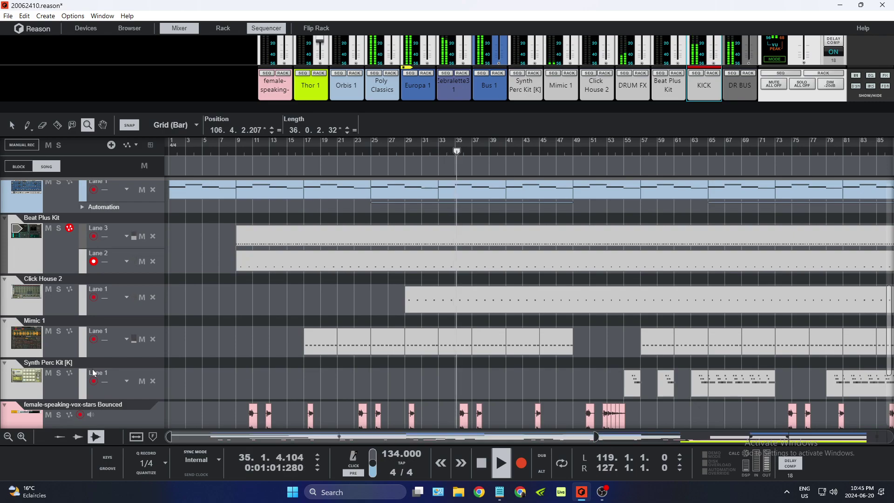
scroll(92, 369, down, 1)
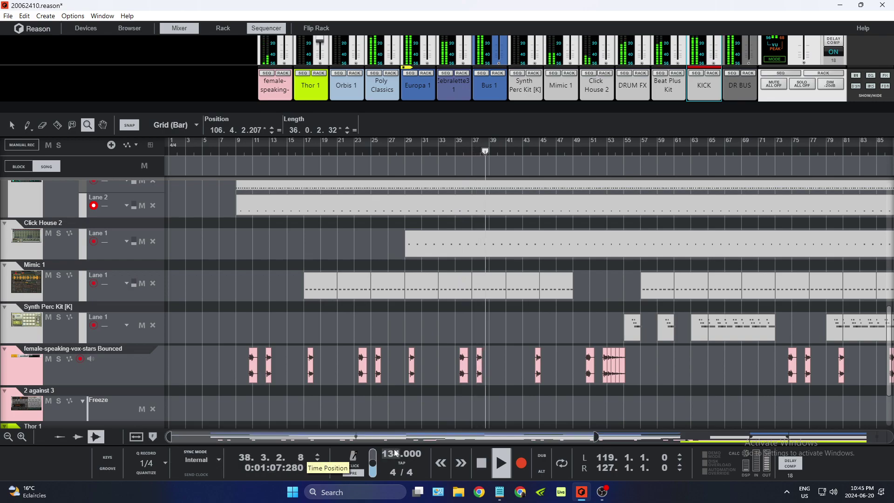
drag(596, 436, 192, 431)
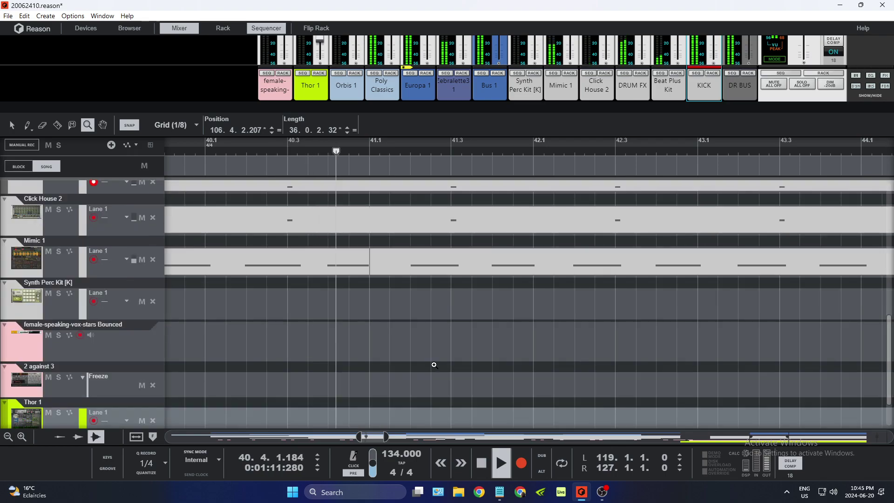
scroll(434, 366, up, 10)
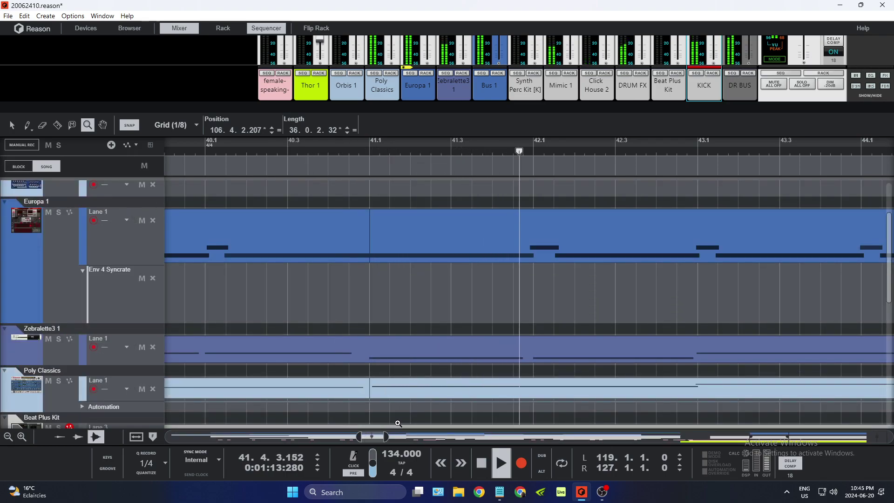
scroll(416, 384, up, 4)
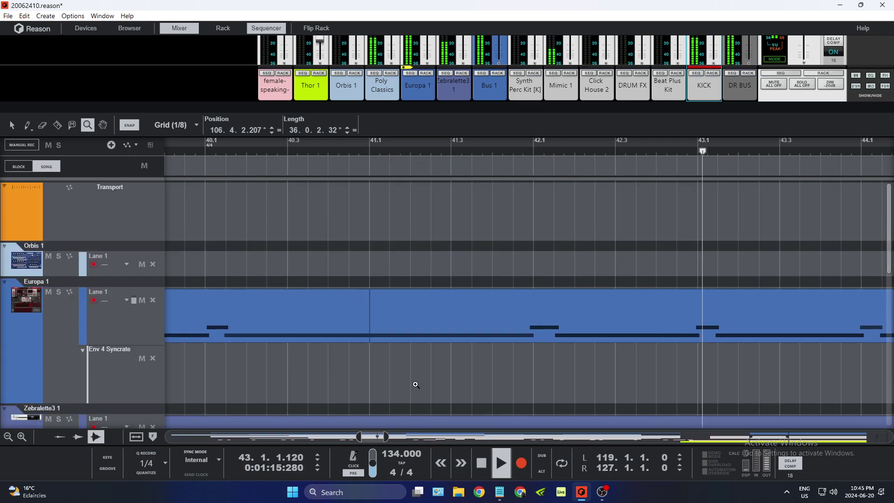
scroll(416, 385, down, 4)
scroll(416, 385, down, 2)
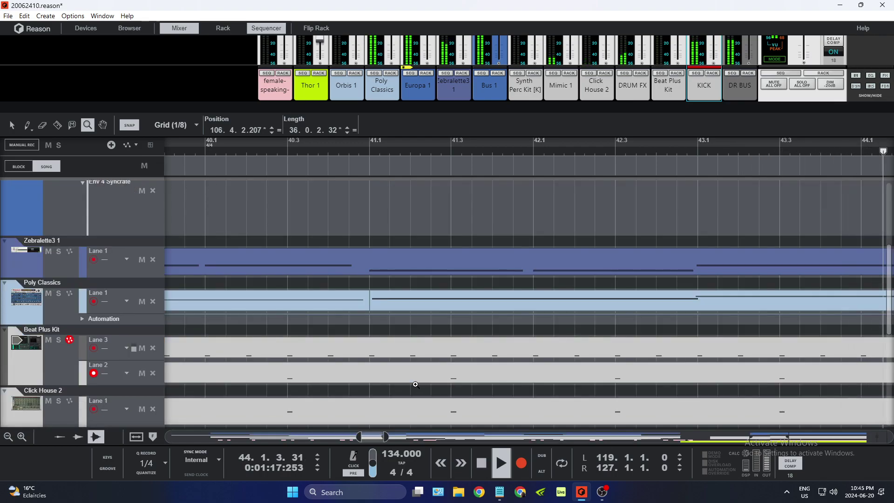
drag(408, 437, 544, 438)
scroll(580, 365, down, 4)
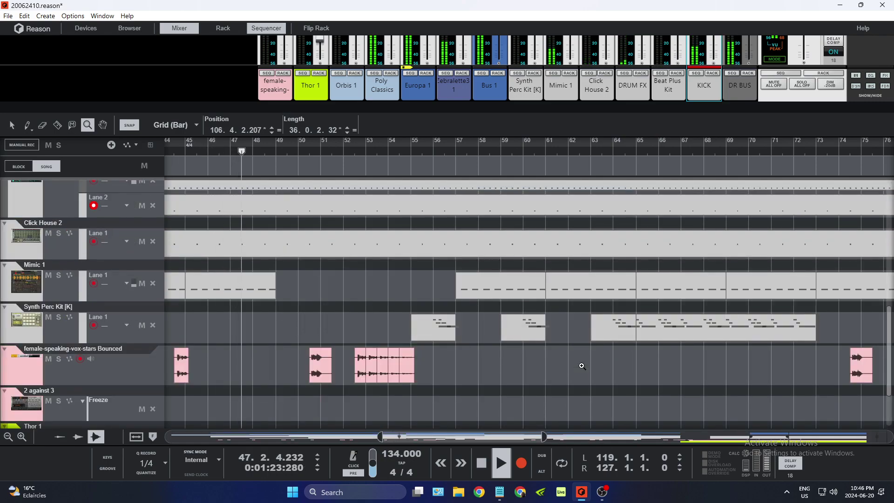
Step: Check the mixer channel faders and the rack during playback, and give the space back to the arrangement
drag(296, 165, 296, 254)
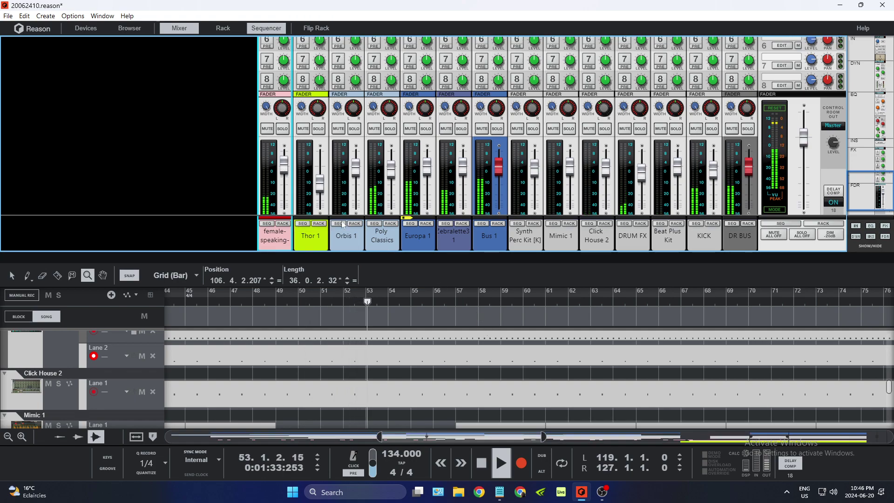
click(24, 16)
click(24, 16)
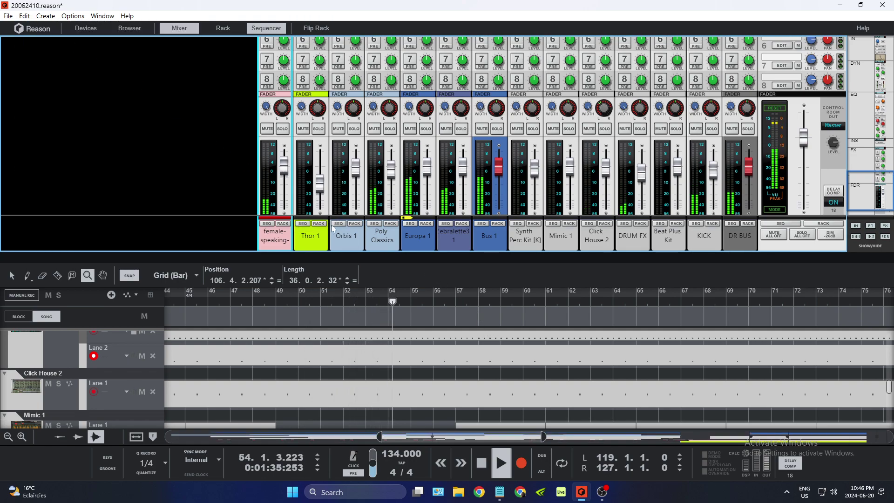
key(F6)
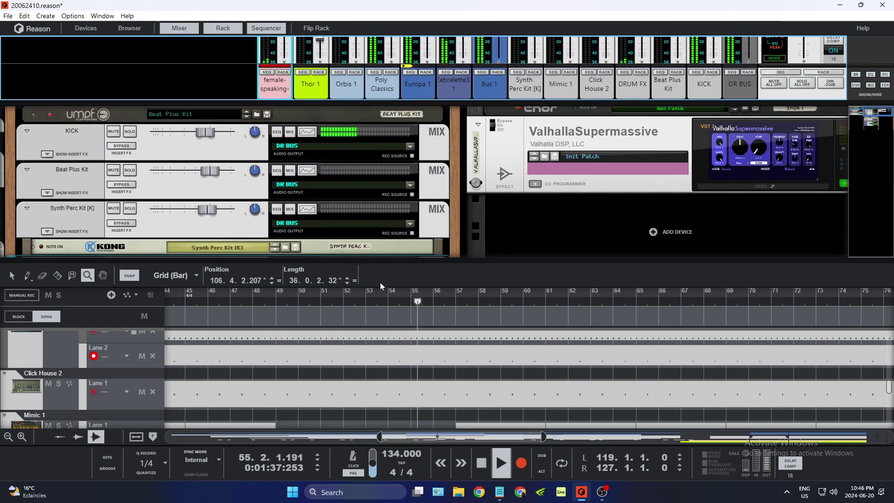
drag(380, 262, 381, 83)
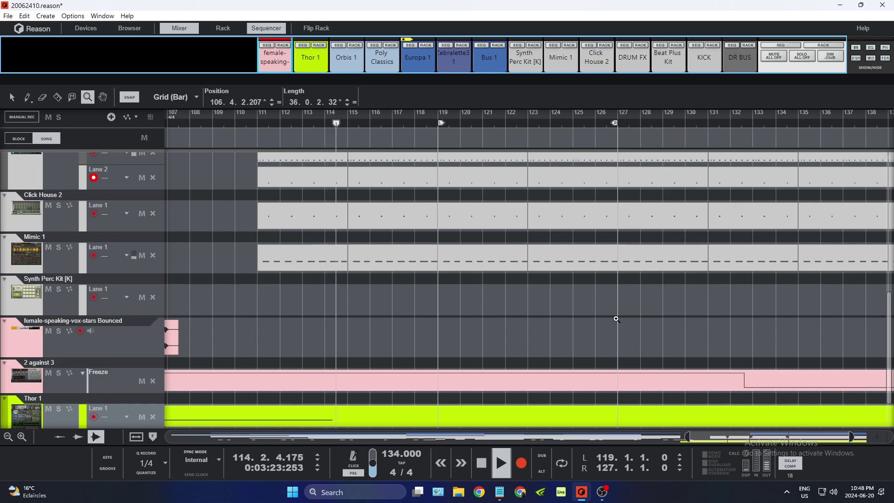
Step: Move the left and right loop locators to bars 111 and 119
scroll(617, 319, up, 3)
scroll(618, 326, up, 3)
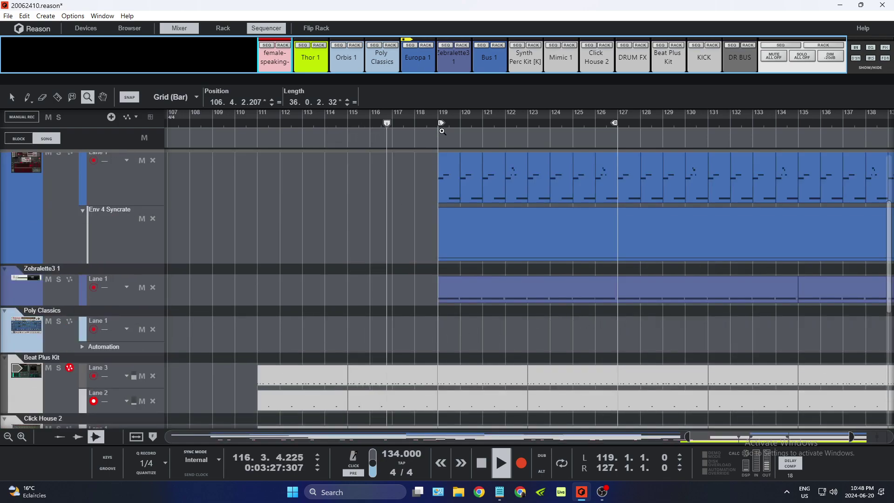
drag(443, 123, 263, 148)
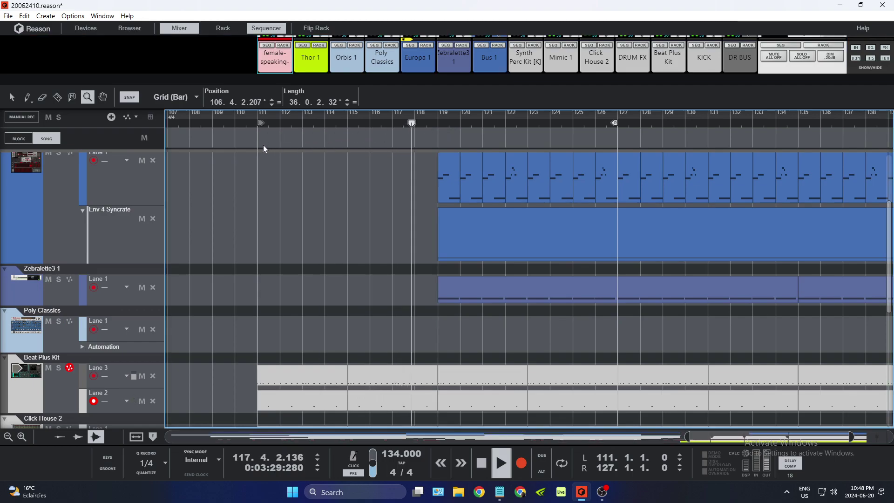
drag(615, 123, 435, 147)
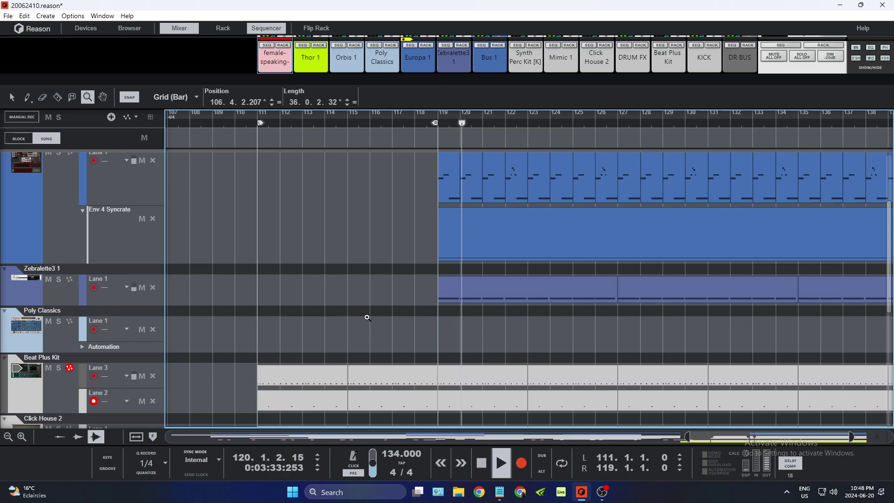
Step: Erase the bar 111 to 115 clips on Mimic 1 and Beat Plus Kit Lane 2, and the Click House 2 clips from bar 111 to 127
scroll(365, 318, down, 3)
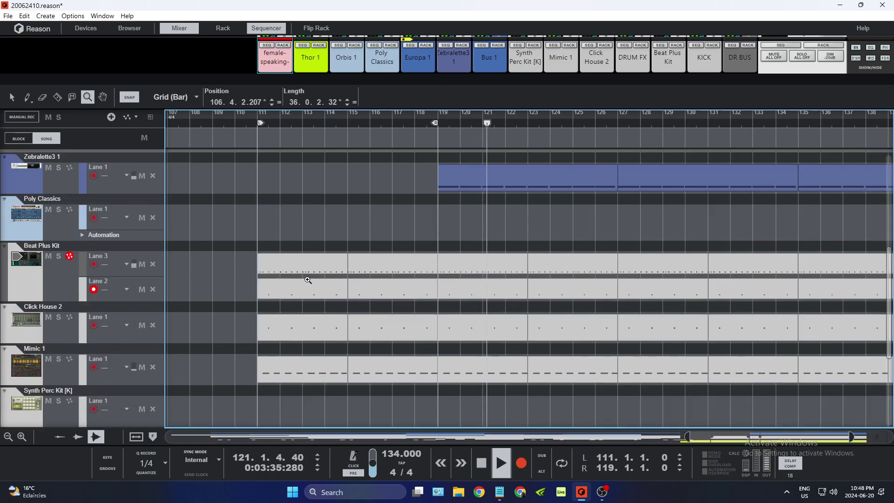
key(e)
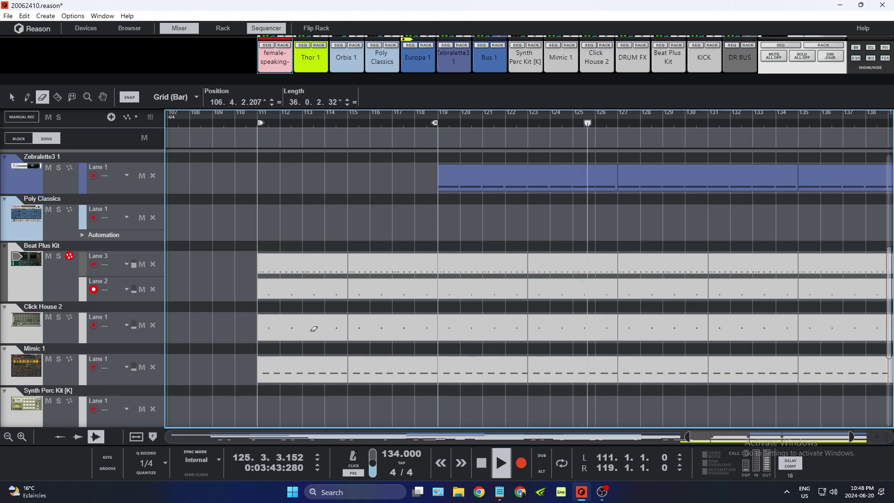
click(299, 367)
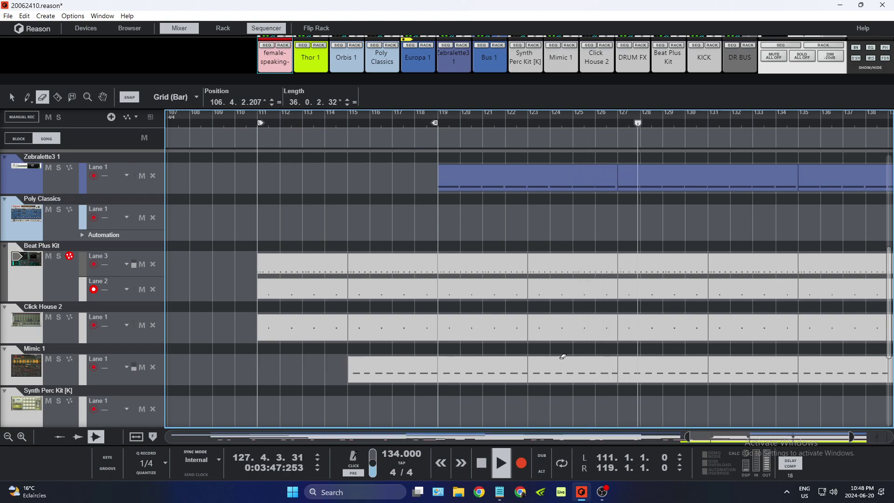
click(319, 326)
click(422, 332)
click(457, 333)
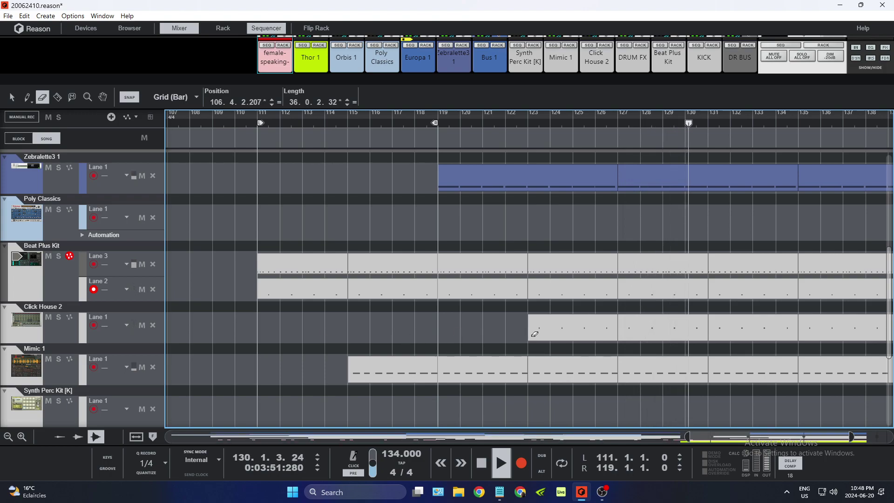
click(535, 334)
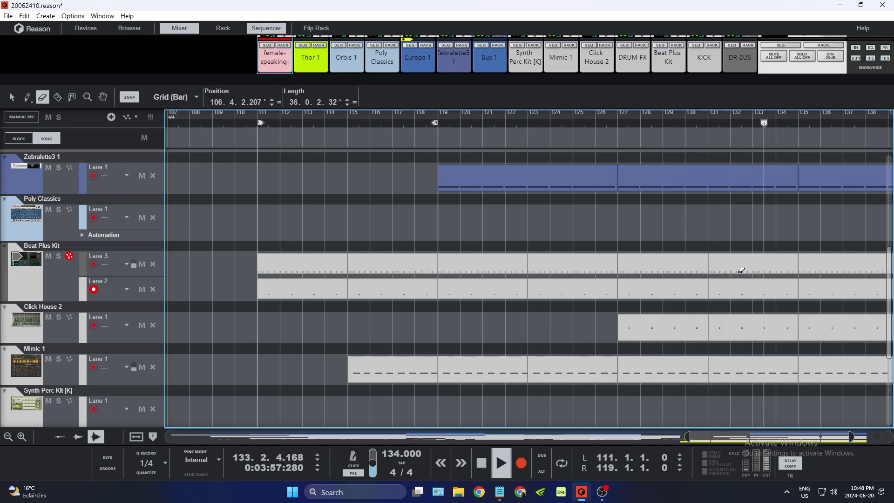
click(316, 289)
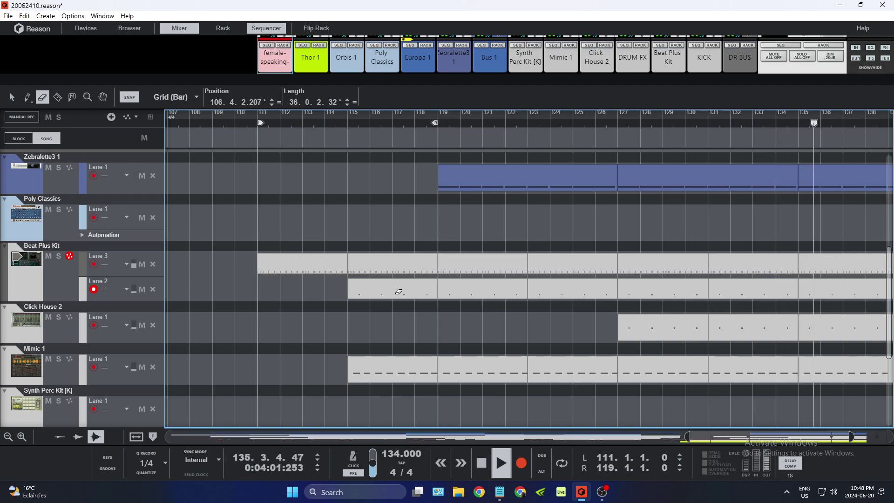
Step: Check the arrangement's ending around bar 143 and save the song
drag(704, 438, 742, 436)
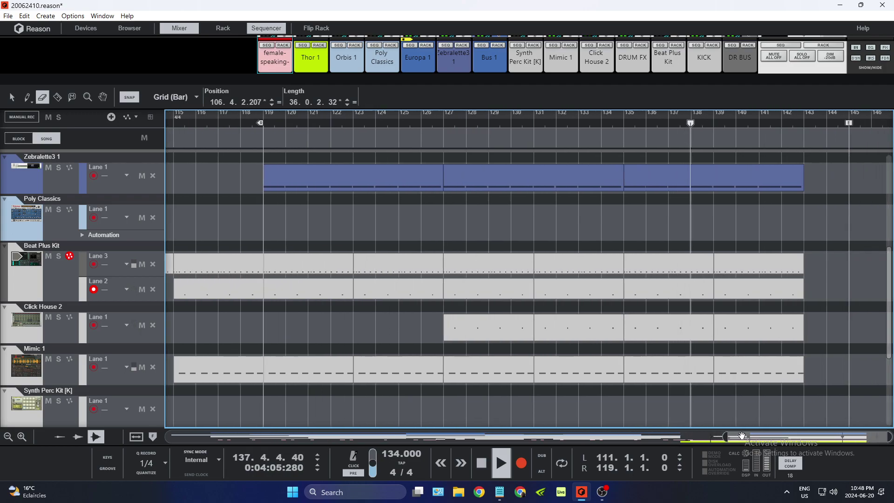
click(8, 16)
click(24, 89)
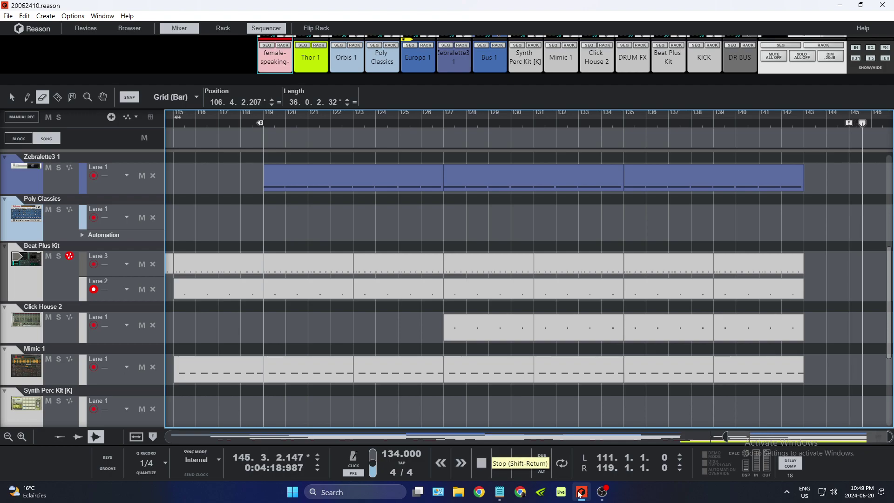
click(608, 492)
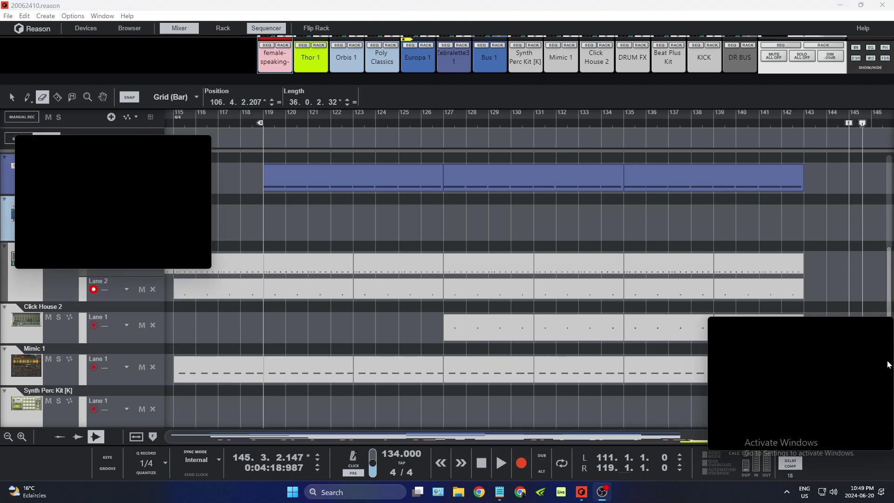